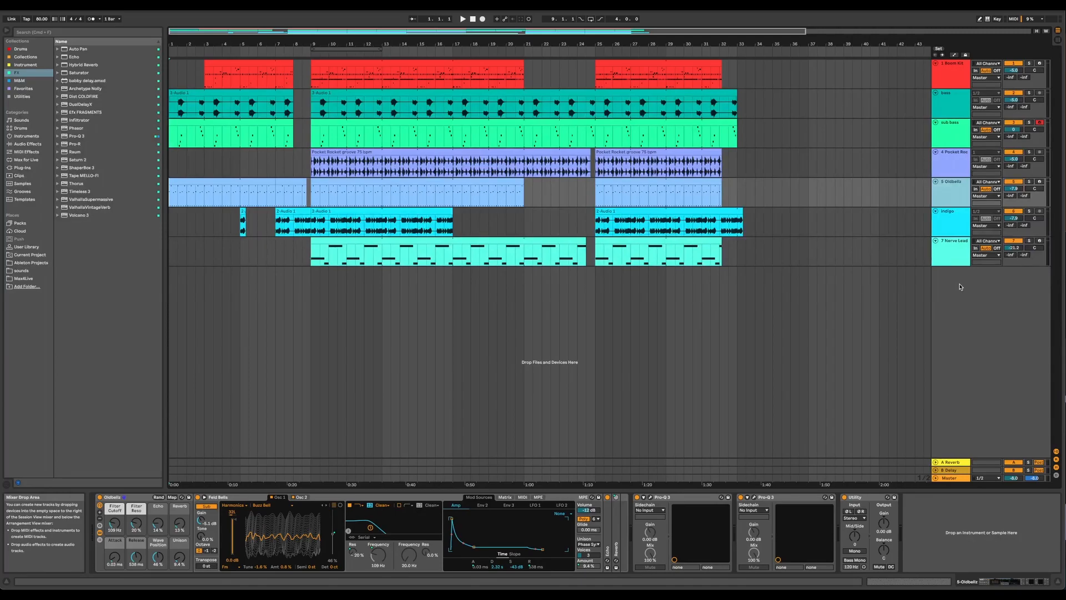
Solo the 5 Oldbells track and play the arrangement to hear it in isolation.
key(super+z)
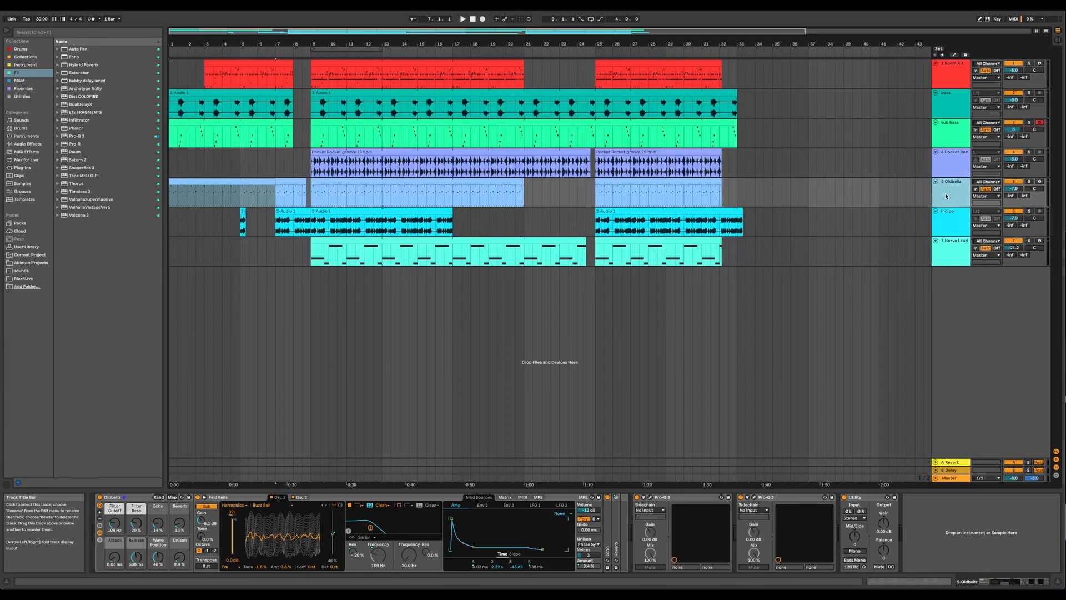
click(1030, 183)
key(space)
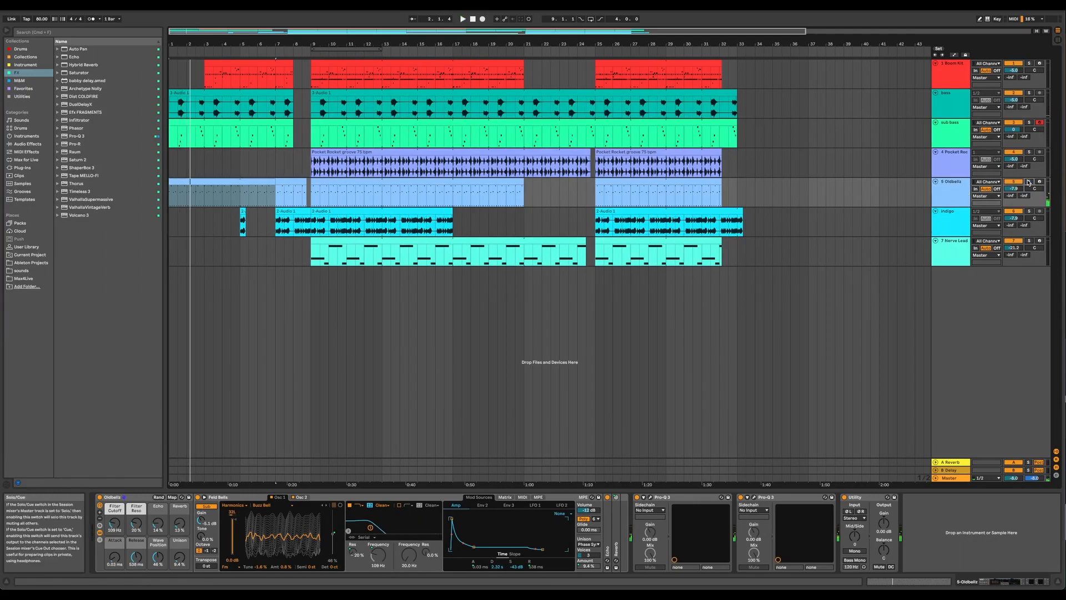
Duplicate the 5 Oldbells track and place the copy below the Nerve Lead track.
right_click(952, 192)
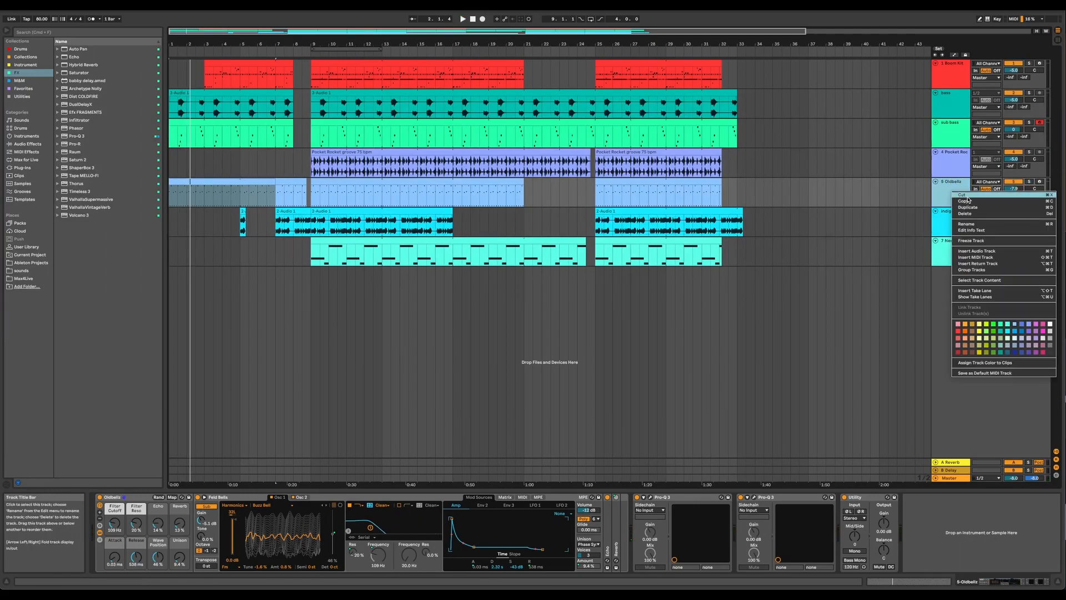
click(971, 211)
drag(971, 211, 956, 303)
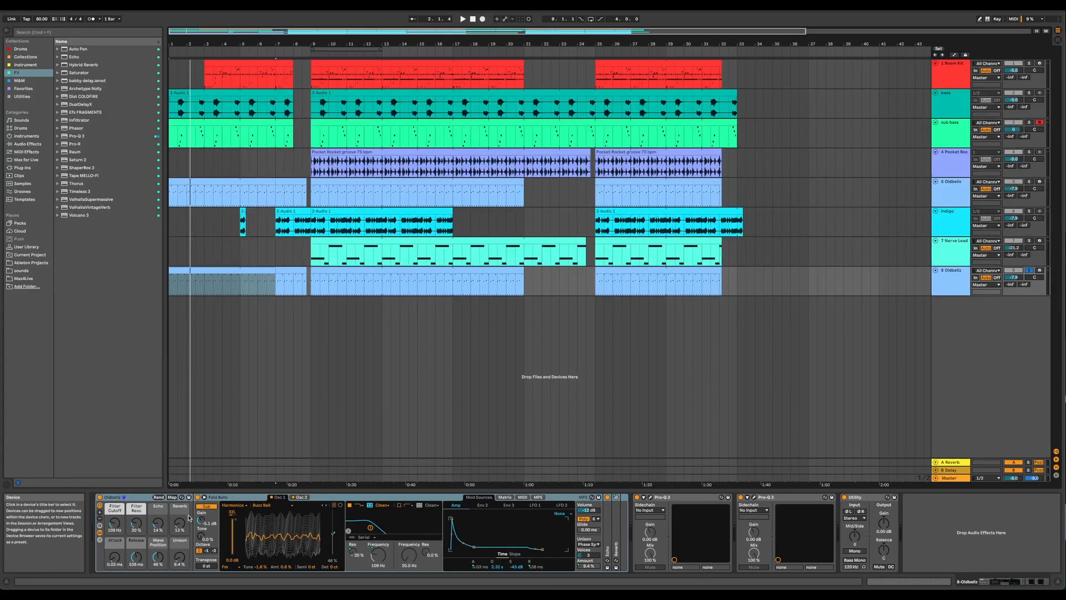
Set the duplicated Oldbells track's Echo and Reverb macros to 0.0 % and play its clip.
drag(158, 523, 158, 555)
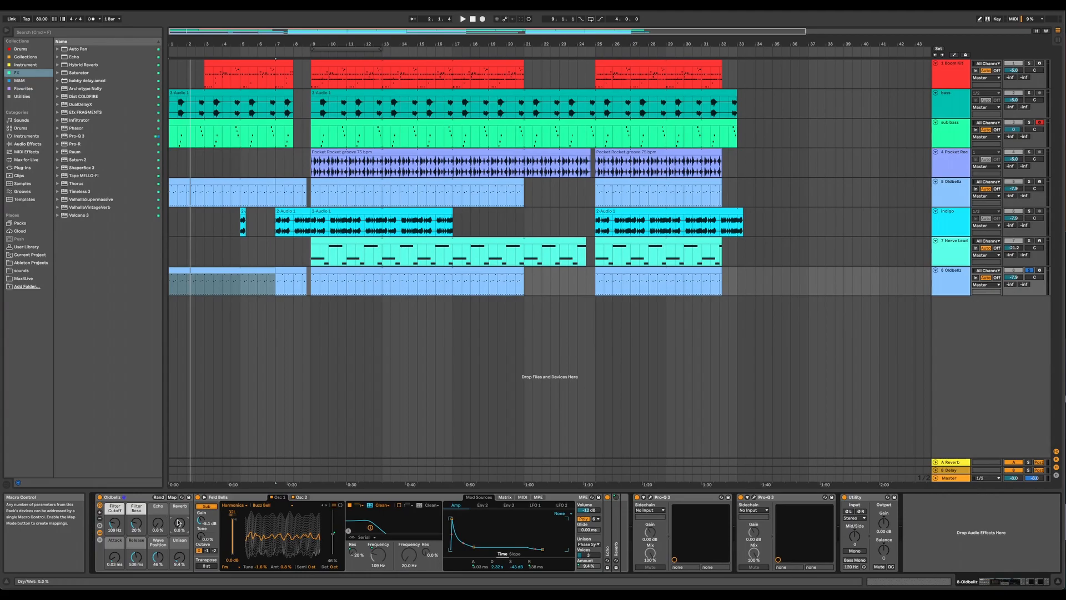
click(188, 272)
key(space)
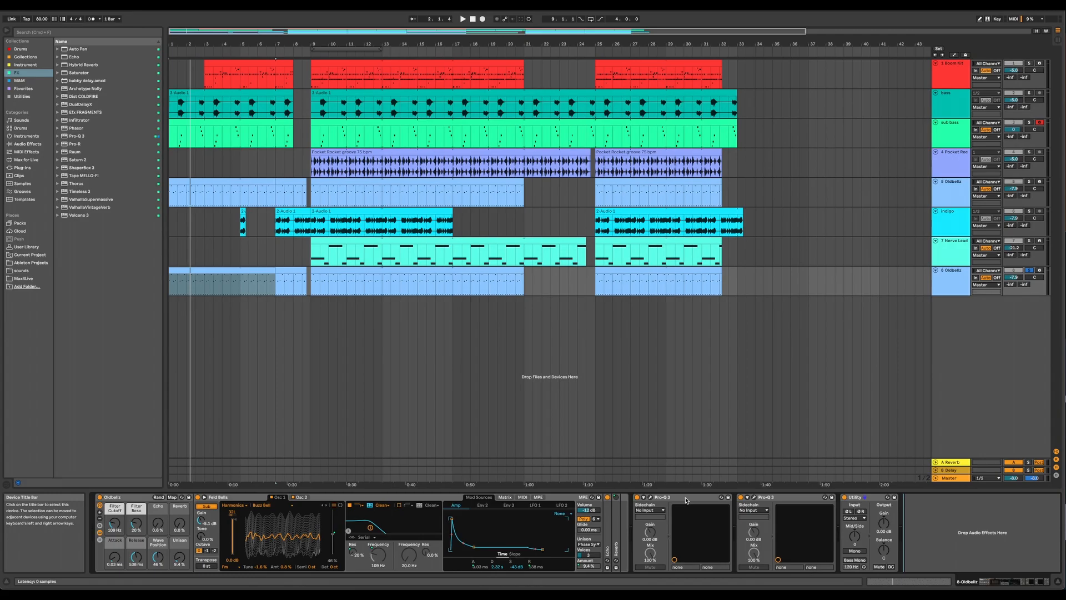
Delete both Pro-Q 3 devices and the Utility from the duplicated Oldbells track's device chain.
click(693, 498)
shift+click(796, 498)
shift+click(872, 498)
right_click(872, 498)
click(887, 514)
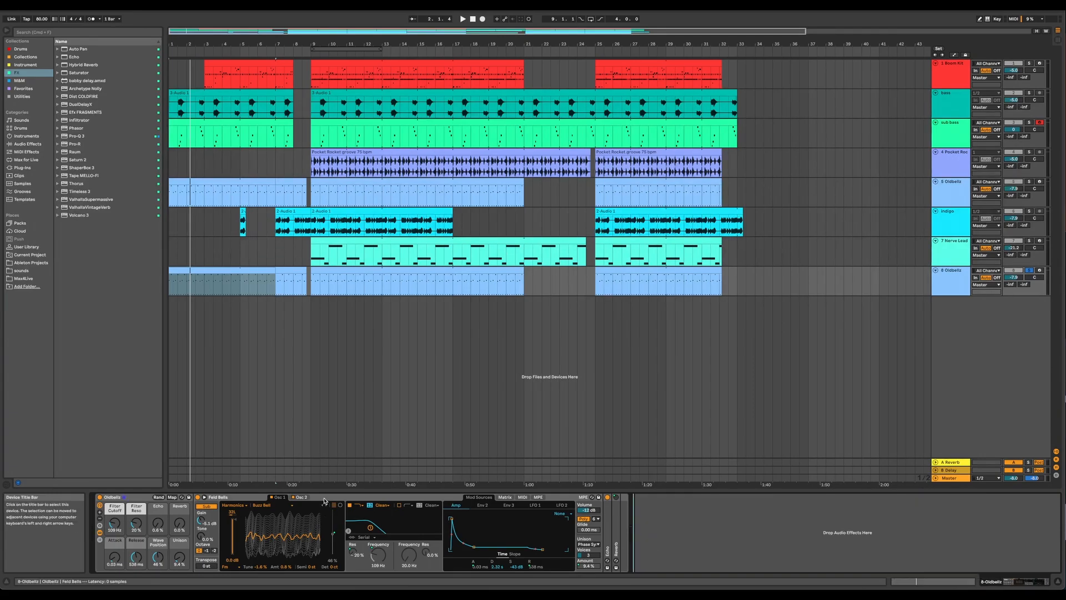
Rename the duplicated Oldbells track OB 2 and insert a new audio track beneath it.
click(173, 270)
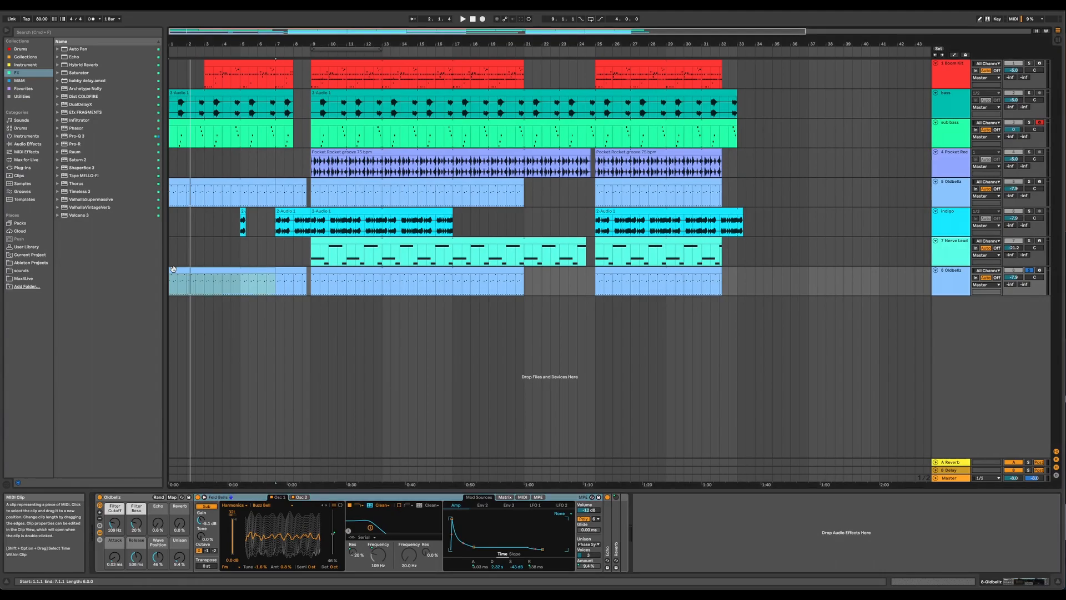
click(952, 247)
right_click(942, 303)
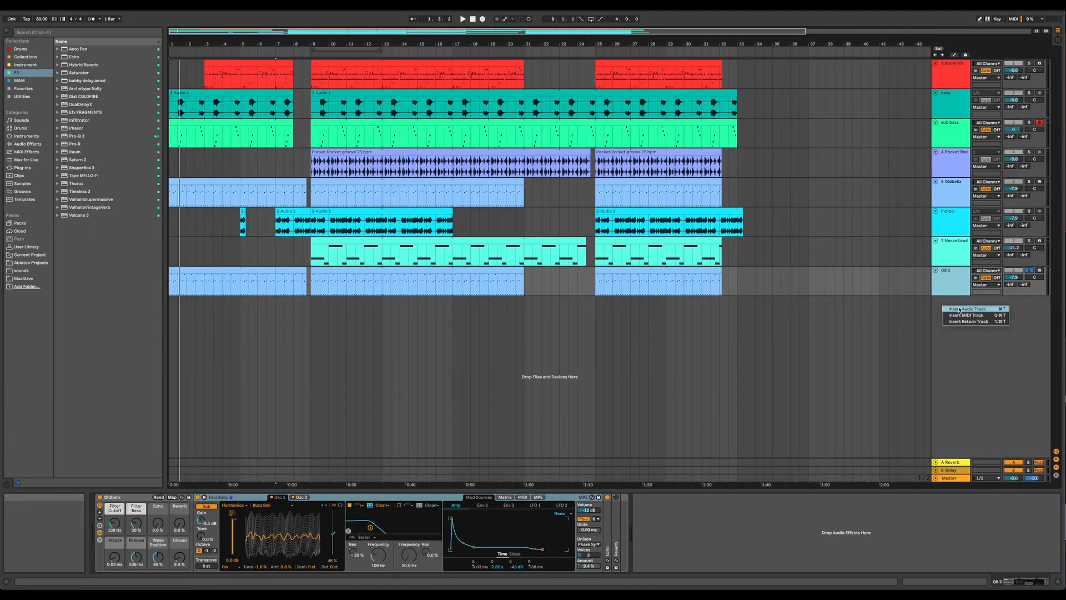
click(952, 307)
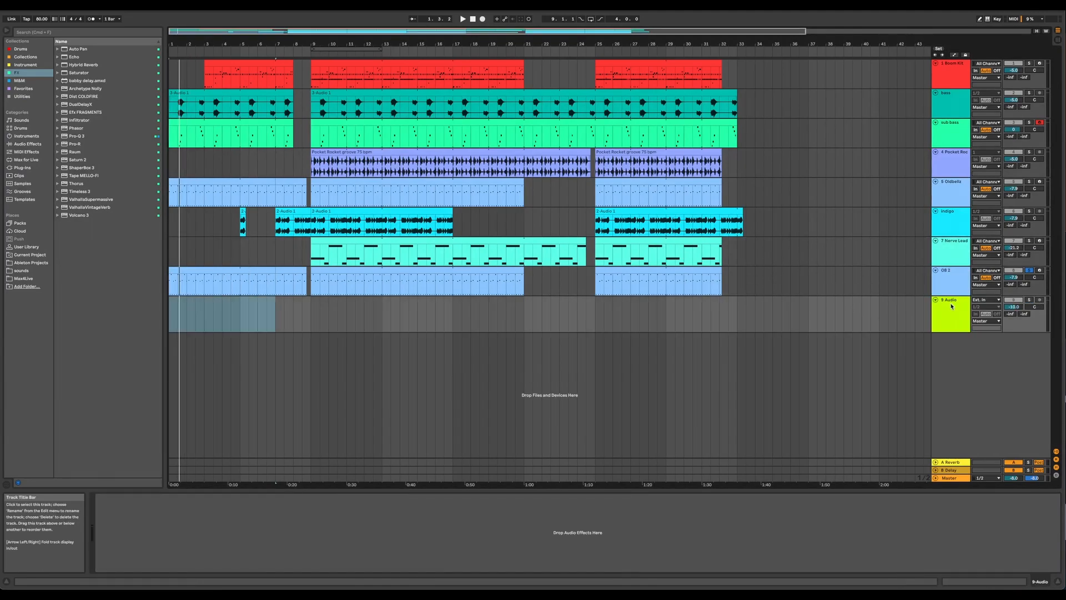
Set the new audio track's input to OB 2 and arm the track for recording.
click(978, 300)
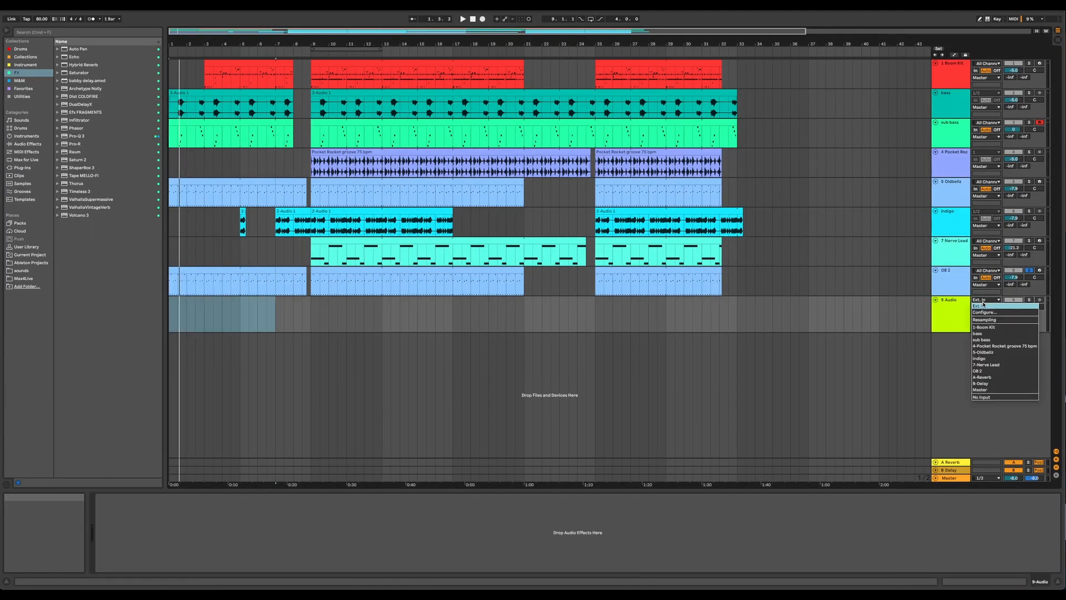
click(994, 370)
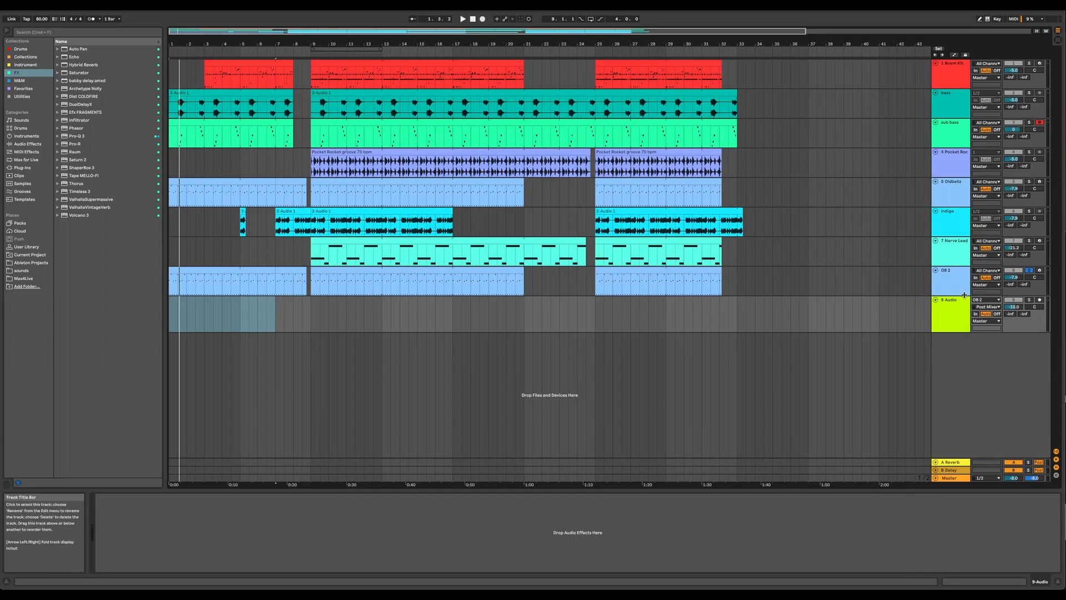
click(1039, 303)
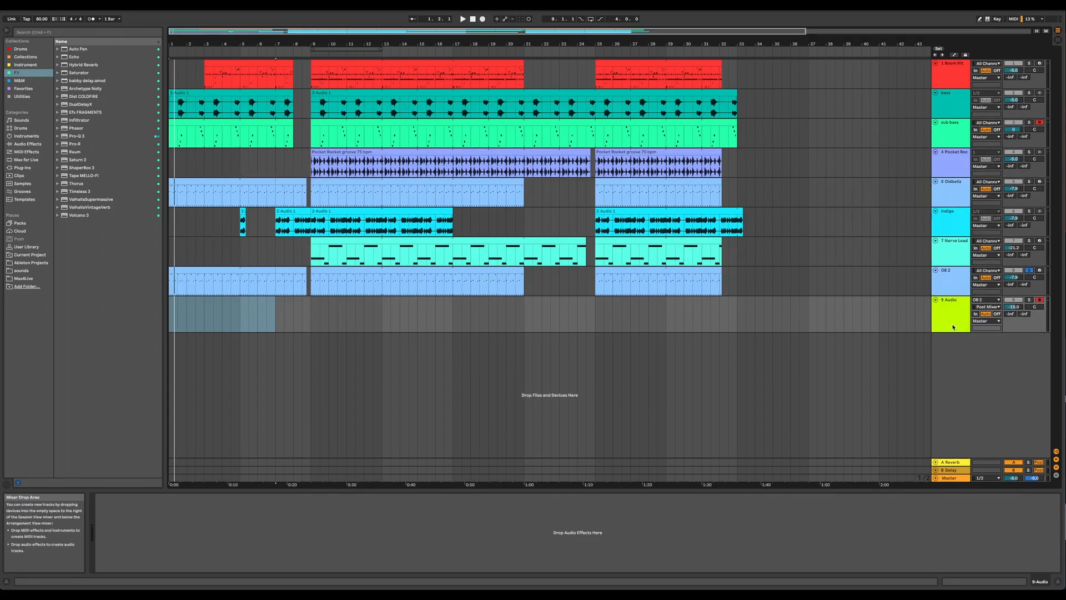
click(950, 321)
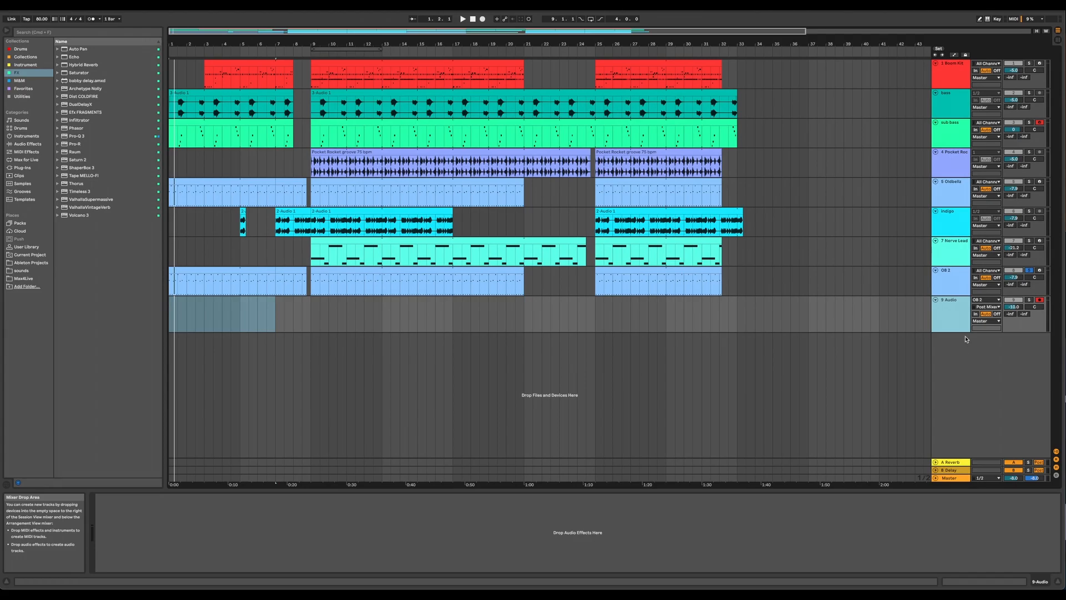
Add the Infiltrator effect at the end of the OB 2 track's device chain.
click(951, 277)
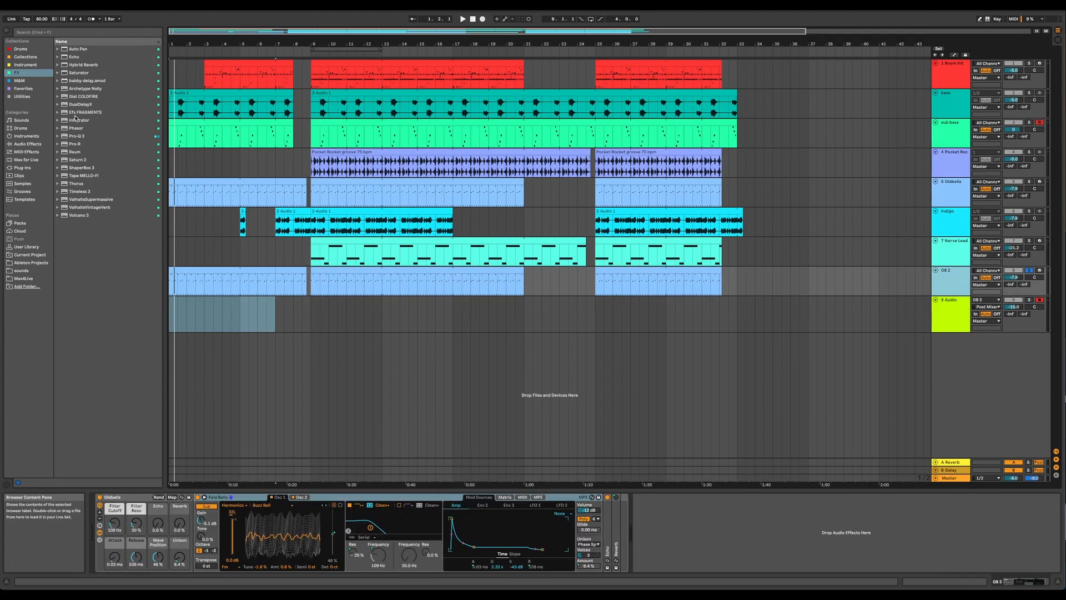
click(77, 120)
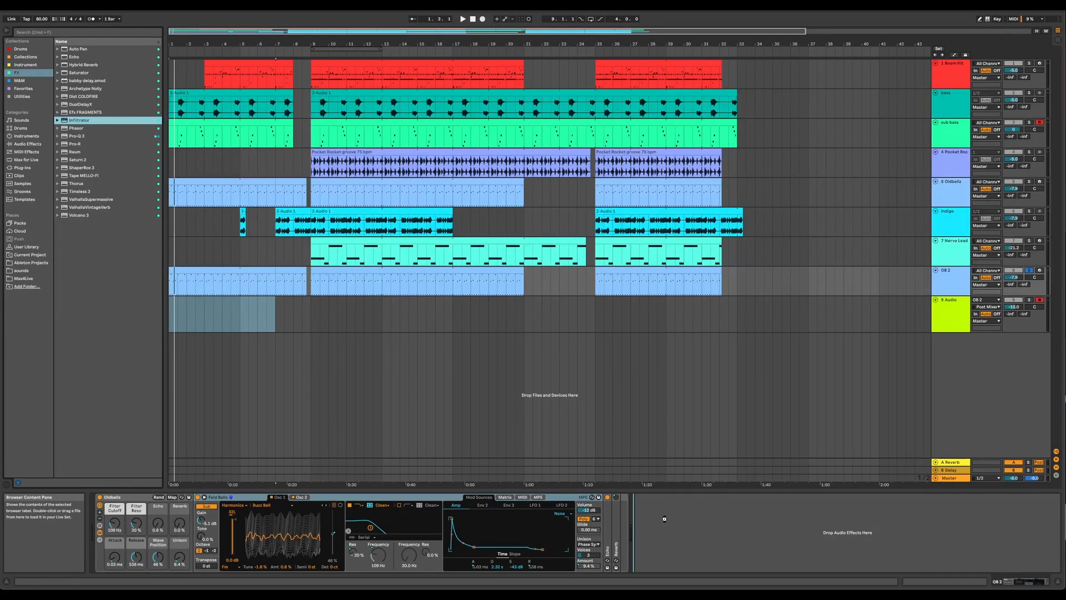
drag(664, 519, 664, 521)
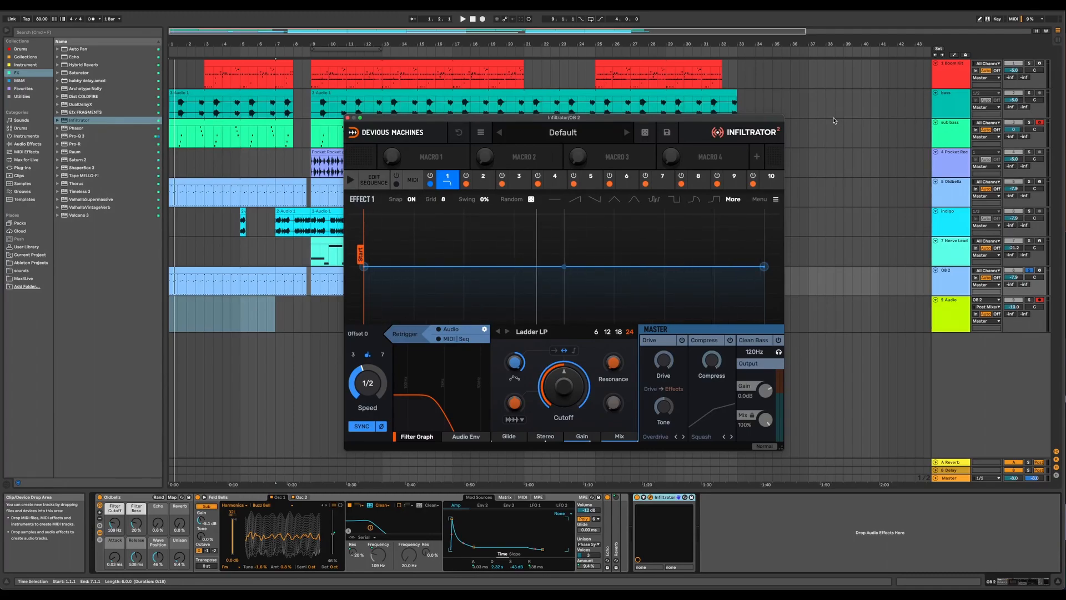
Look through the effect types Infiltrator offers for its first effect slot.
click(450, 180)
click(771, 258)
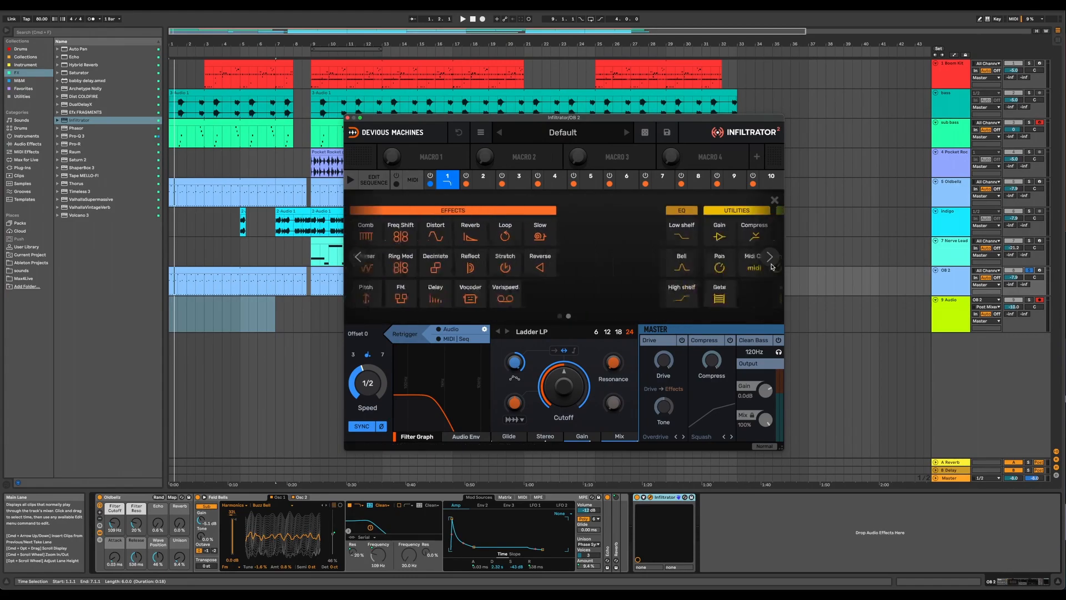
click(771, 259)
click(775, 201)
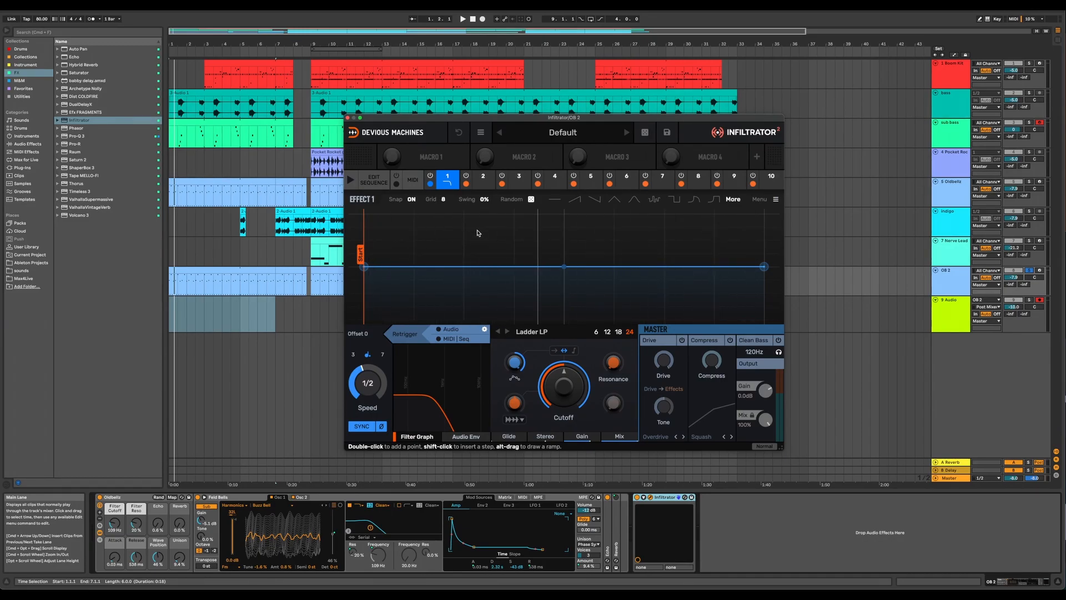
Move the Infiltrator window higher and loop the selected first six bars of the arrangement.
drag(508, 117, 513, 97)
key(super+l)
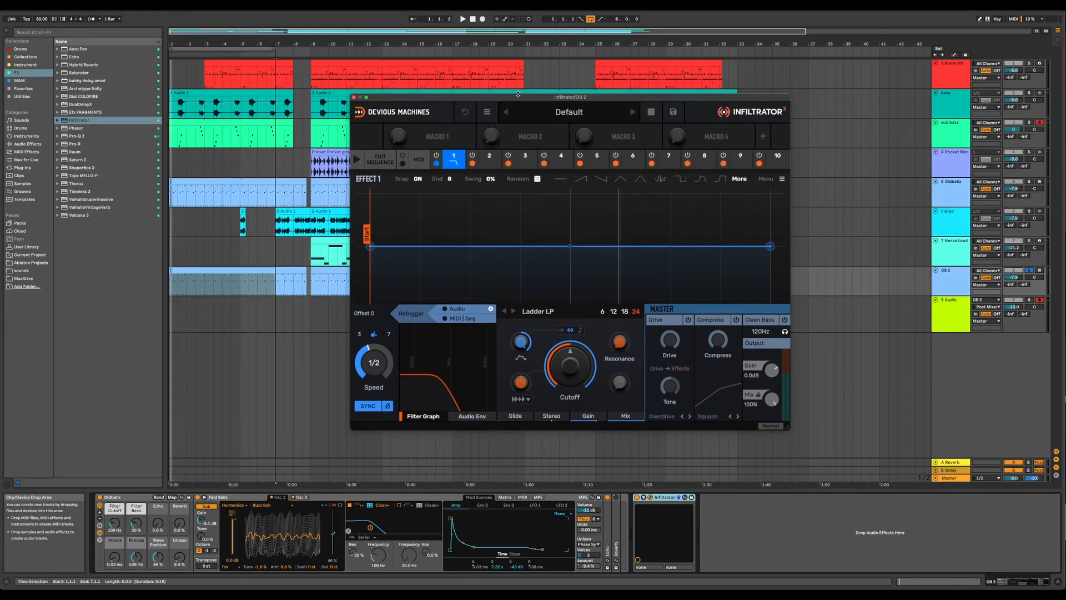
Change Infiltrator's effect 1 from the ladder low-pass to Distort and audition it on the loop.
click(456, 164)
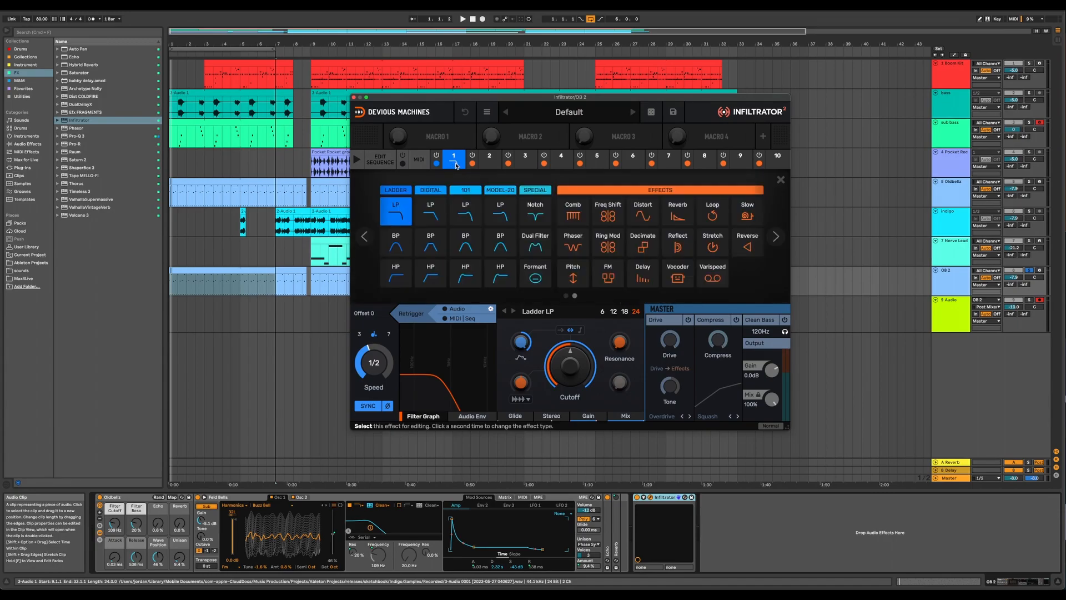
click(456, 165)
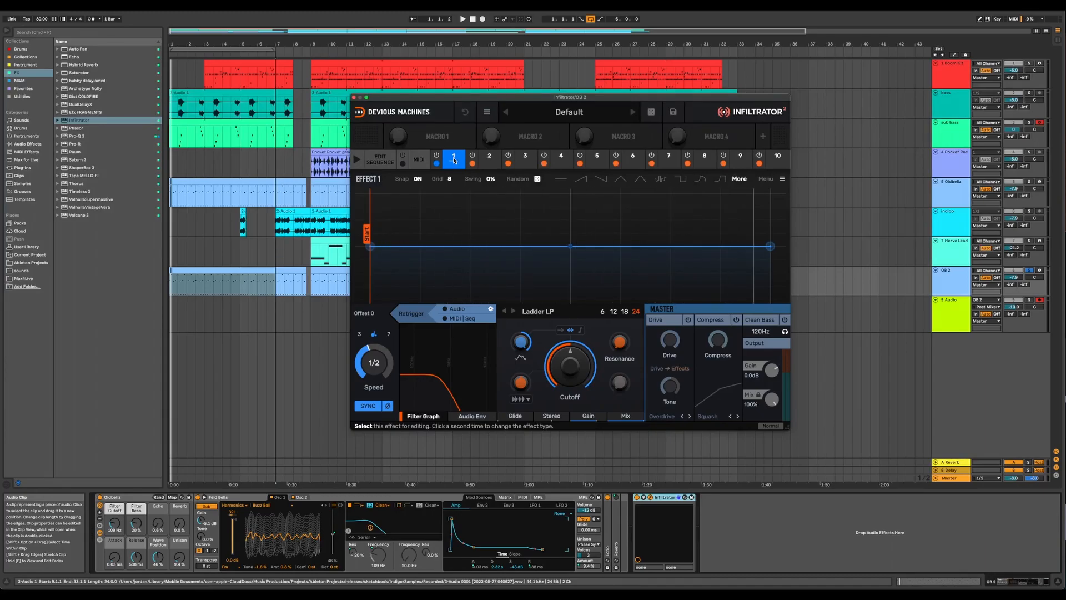
click(454, 158)
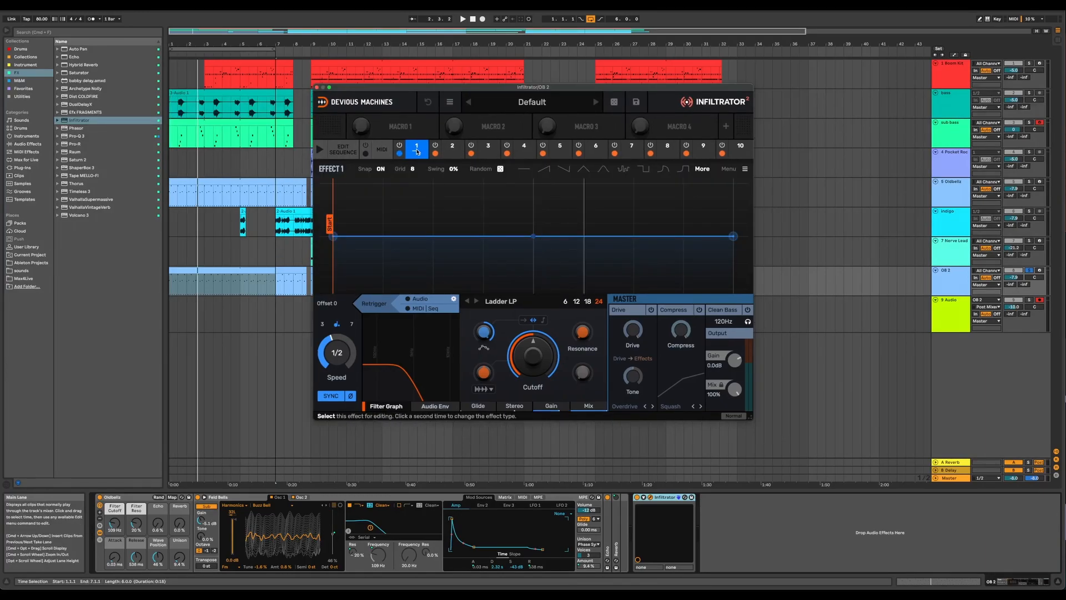
click(417, 149)
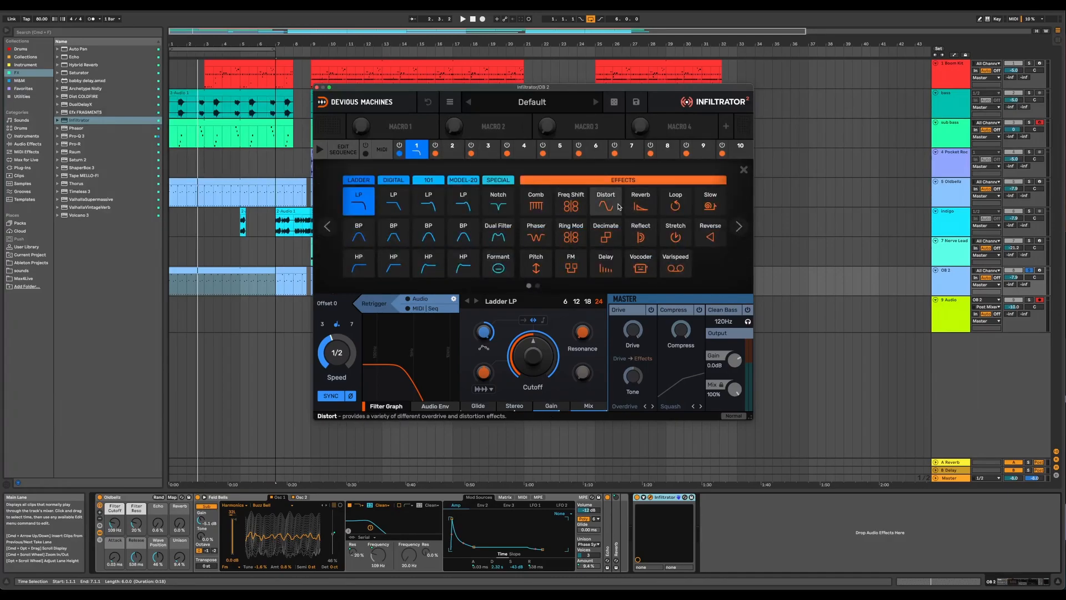
click(611, 206)
key(space)
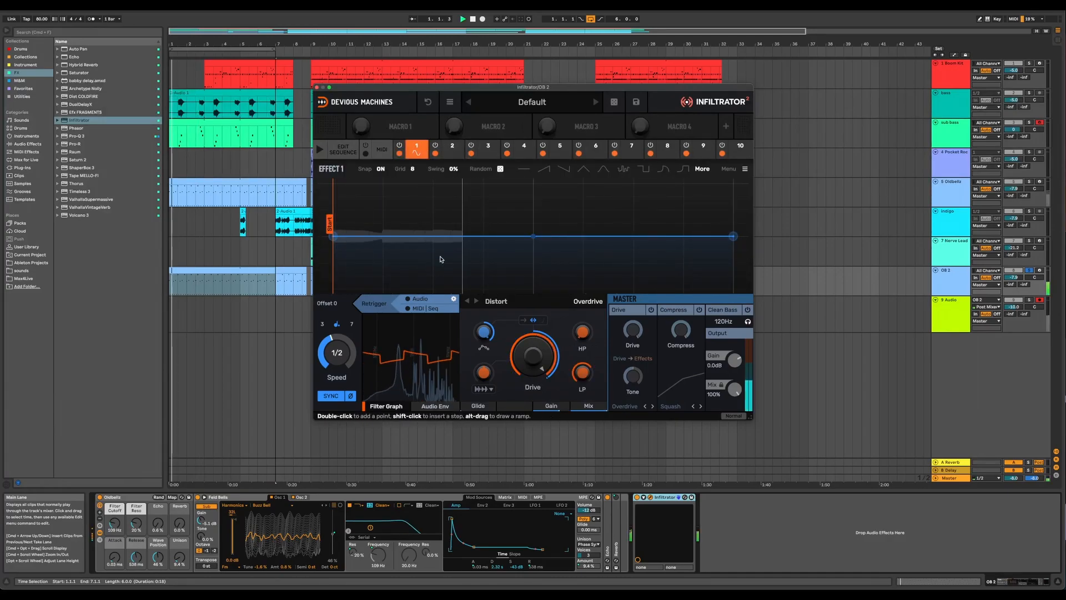
key(space)
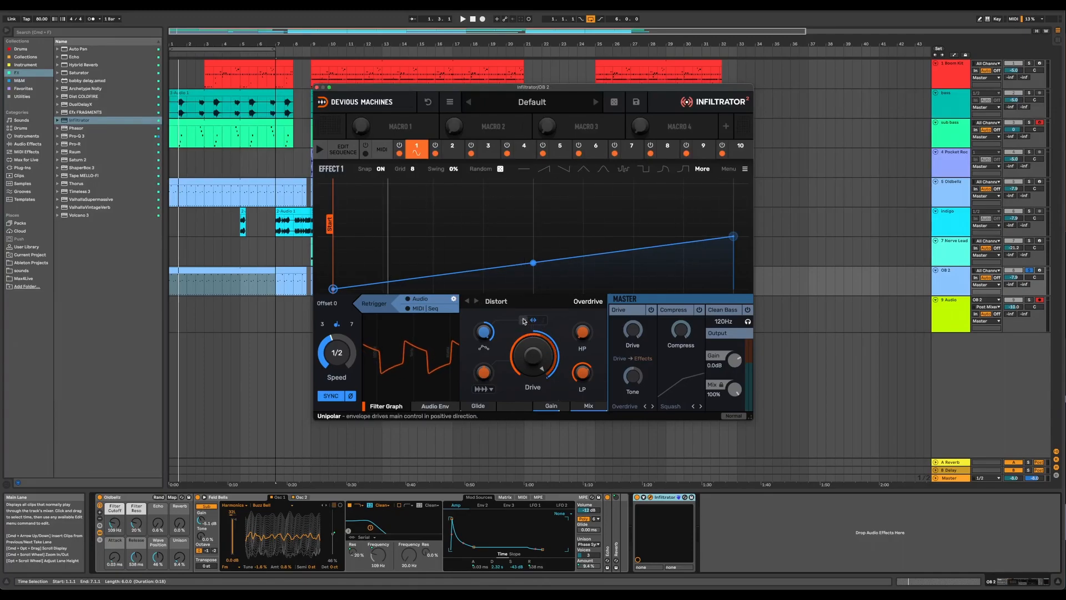
During playback, set effect 1's envelope speed to 1/8 and draw two wide and three narrow rising sawtooth ramps.
key(space)
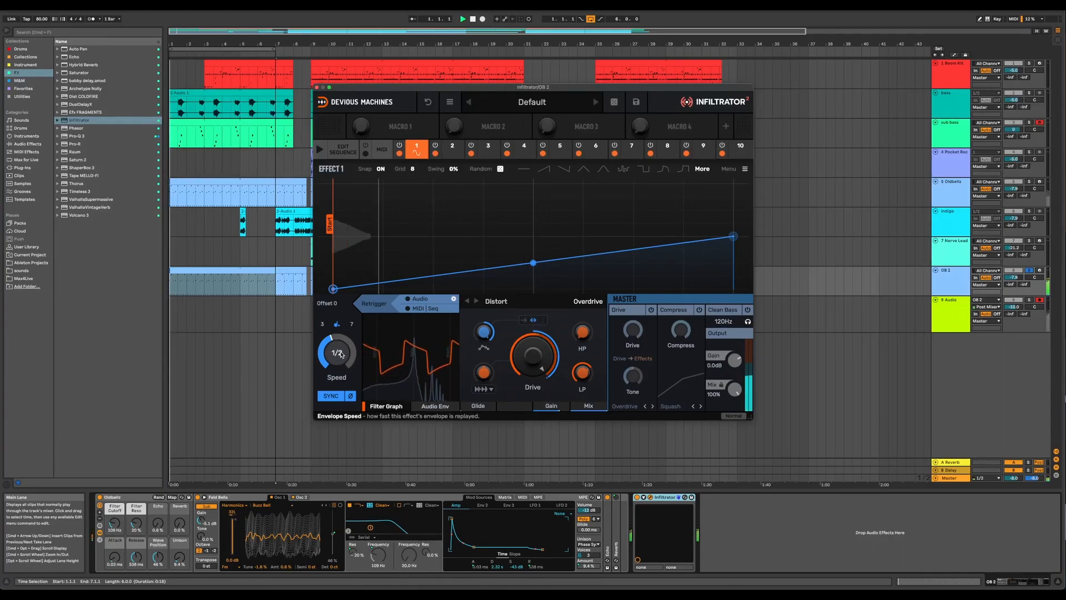
drag(337, 353, 337, 344)
double_click(533, 183)
drag(533, 183, 434, 184)
drag(550, 182, 354, 298)
double_click(583, 183)
double_click(583, 288)
double_click(634, 183)
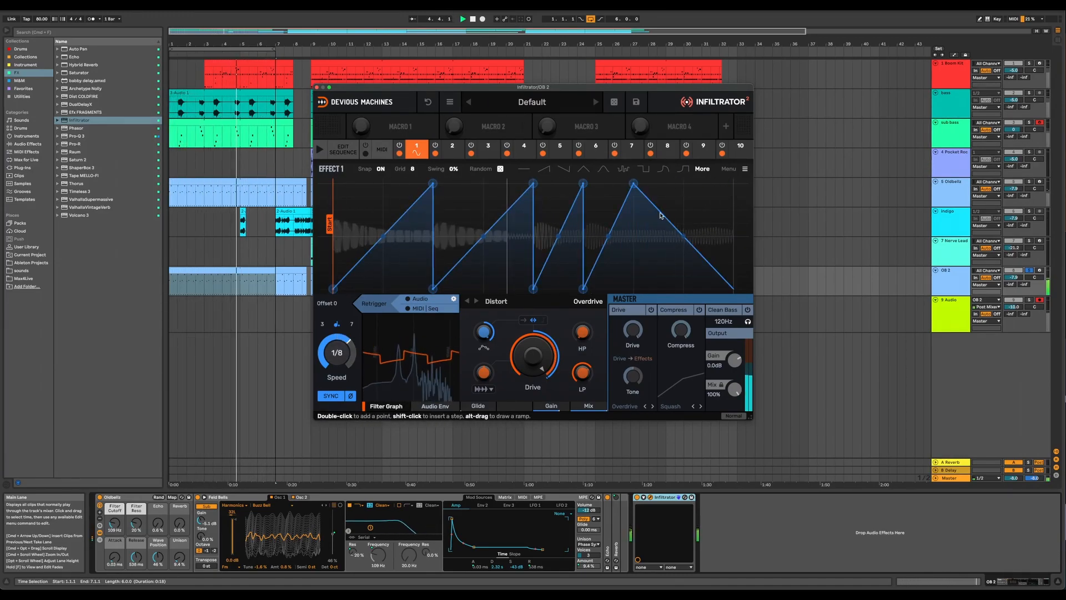
double_click(633, 289)
double_click(683, 183)
double_click(683, 289)
Try effect 1's envelope at a speed of 1/16, then return it to 1/8.
drag(336, 353, 337, 358)
drag(336, 353, 337, 343)
drag(337, 353, 337, 358)
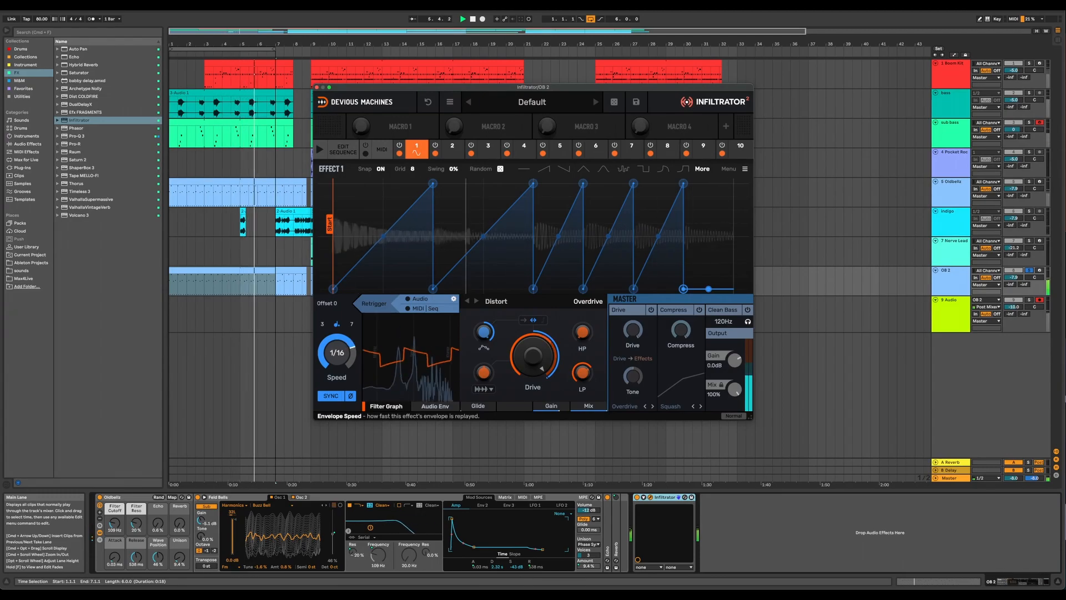
key(space)
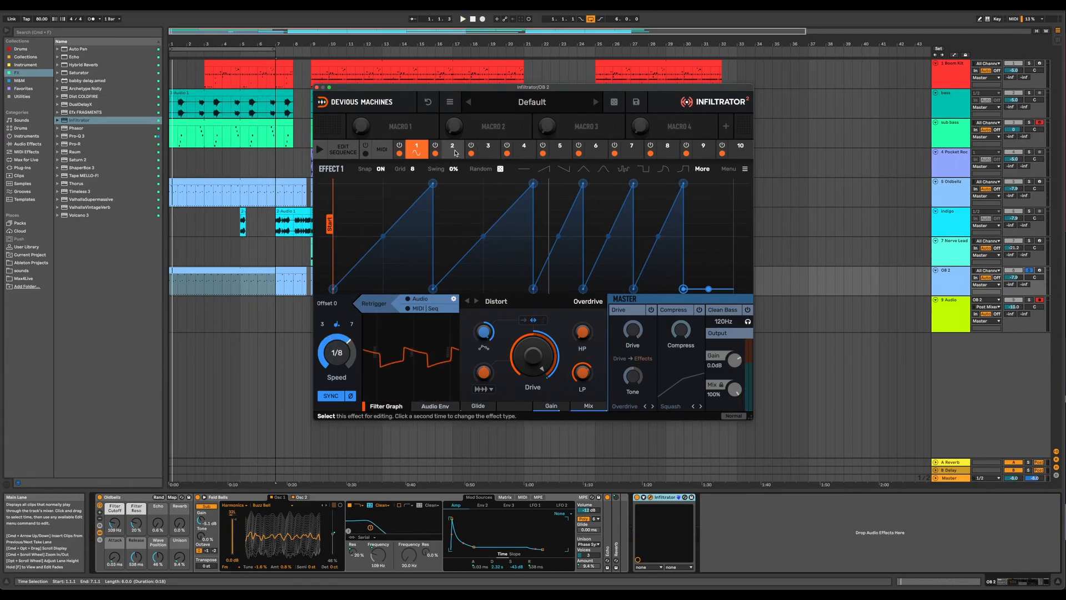
Load the Stretch effect into Infiltrator's second effect slot.
click(455, 154)
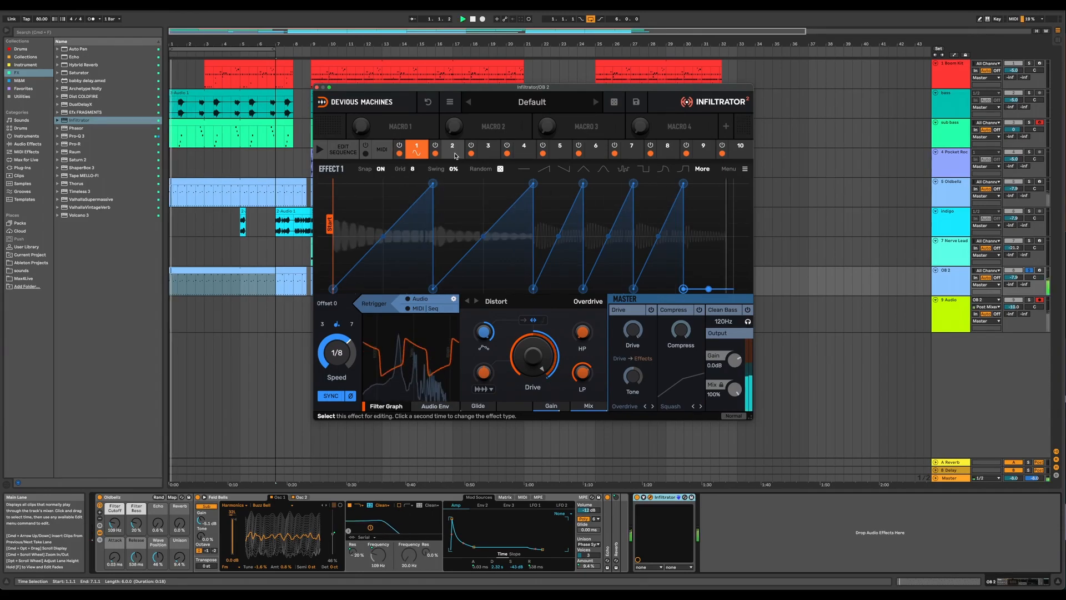
click(455, 154)
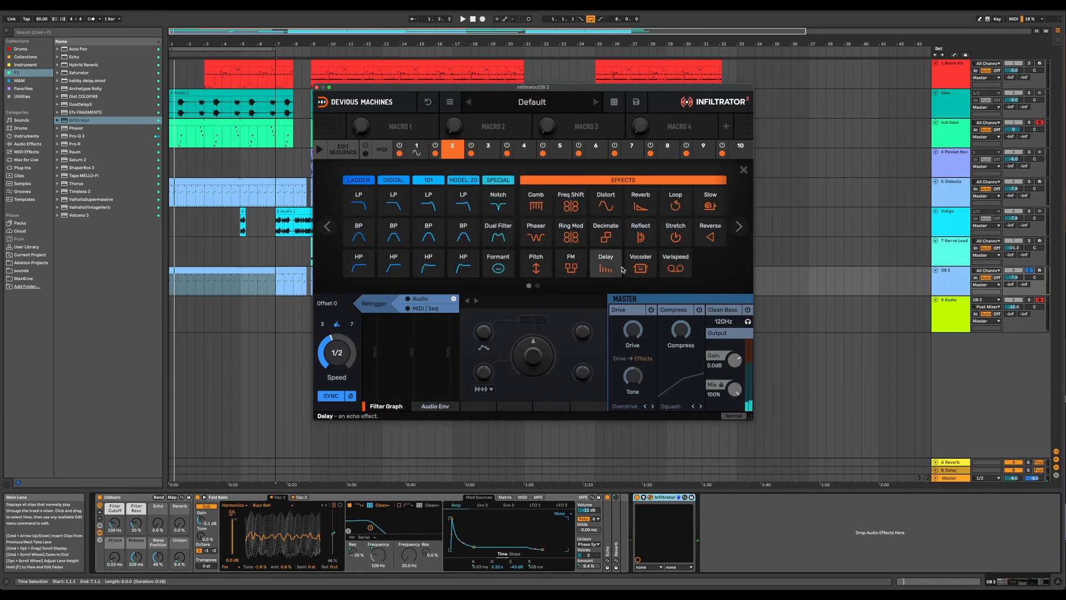
click(676, 236)
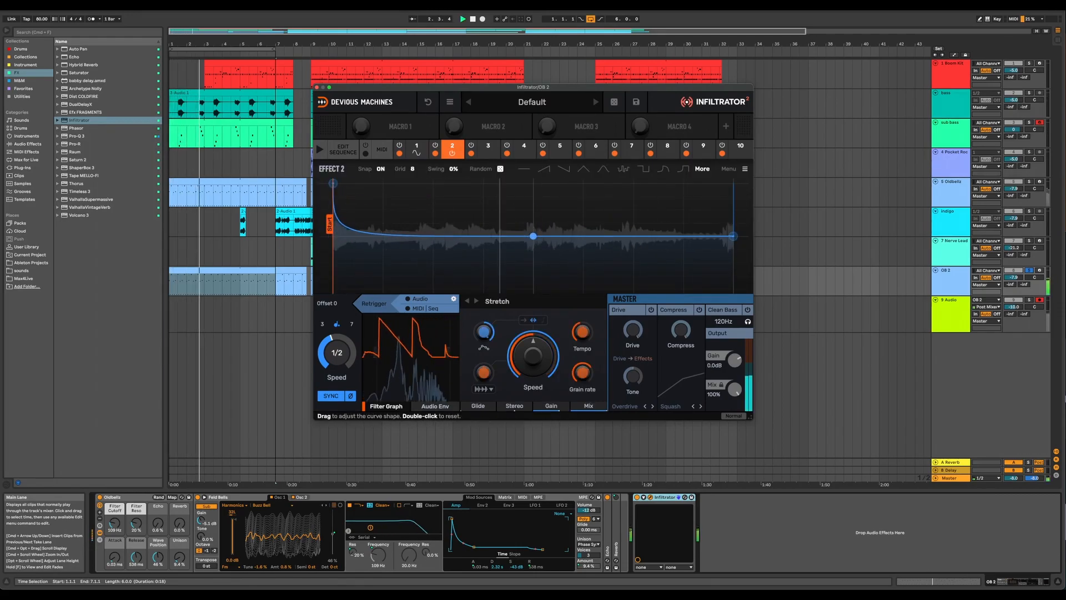
Shape effect 2's envelope to curve gently down to a midpoint dip and rise steeply back to maximum.
drag(533, 236, 533, 184)
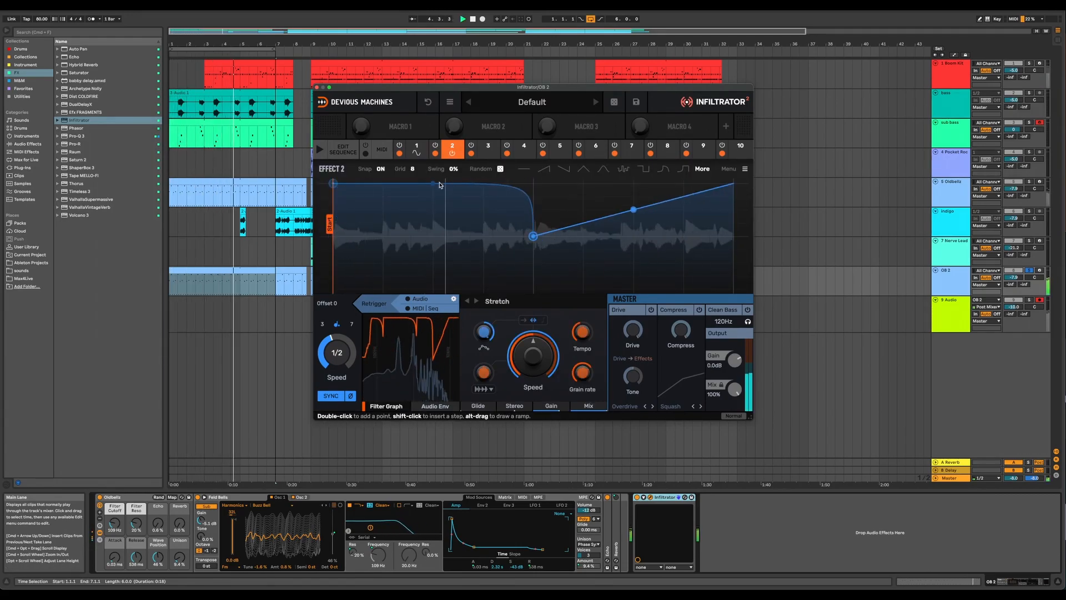
drag(433, 185, 434, 214)
drag(633, 209, 633, 189)
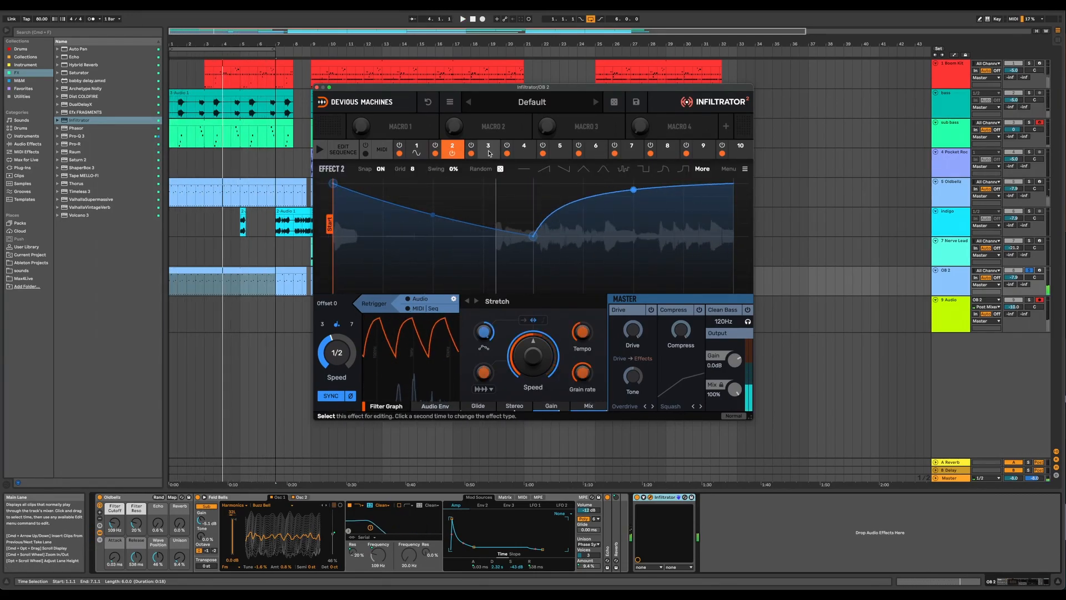
Load Reverse into the third effect slot and shape its envelope to rise from minimum to a centre-level midpoint and fall back.
click(489, 153)
click(711, 234)
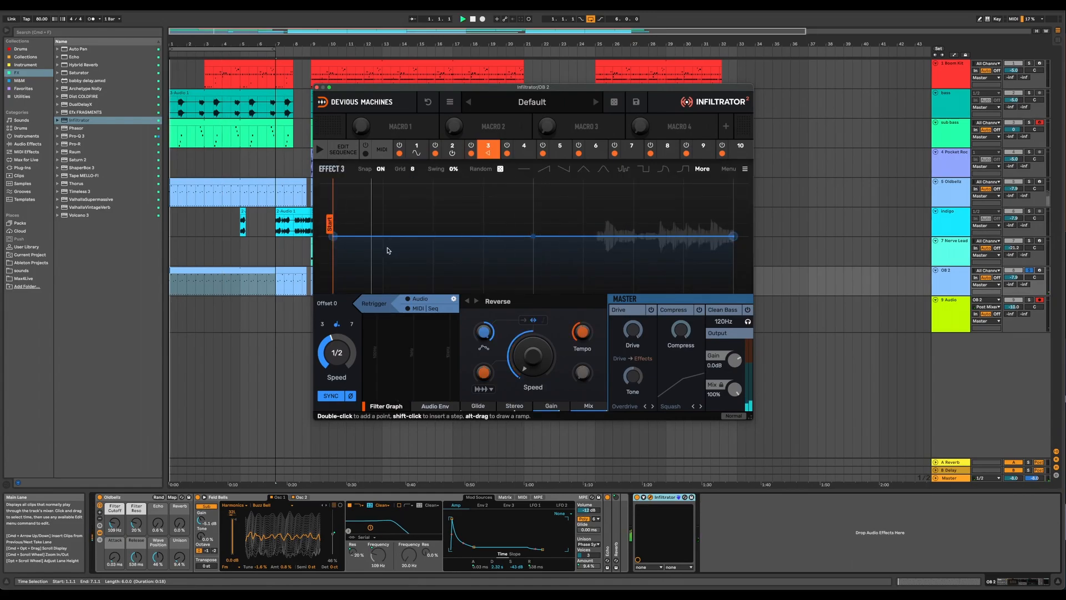
drag(333, 237, 334, 183)
drag(733, 236, 733, 183)
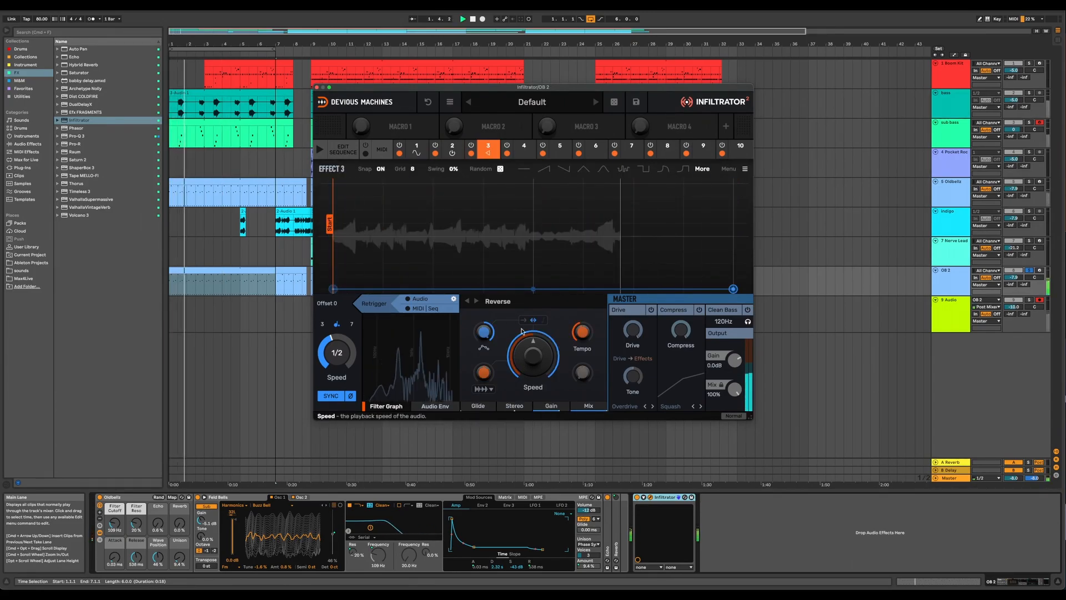
drag(534, 288, 534, 236)
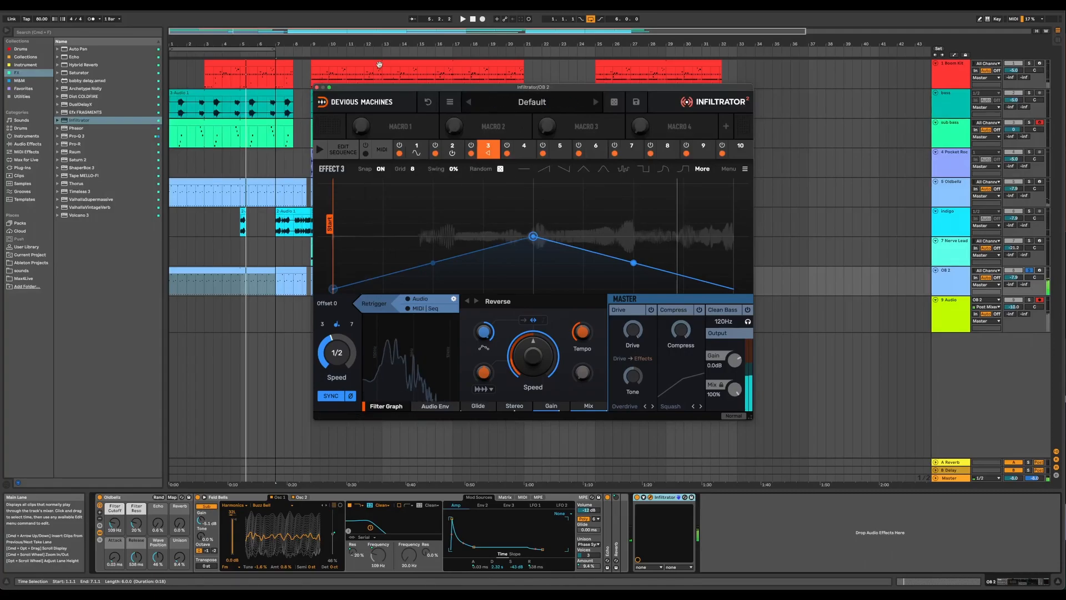
Load Pitch into the fourth effect slot and make its envelope ramp from slightly below centre to centre level at the midpoint.
click(524, 148)
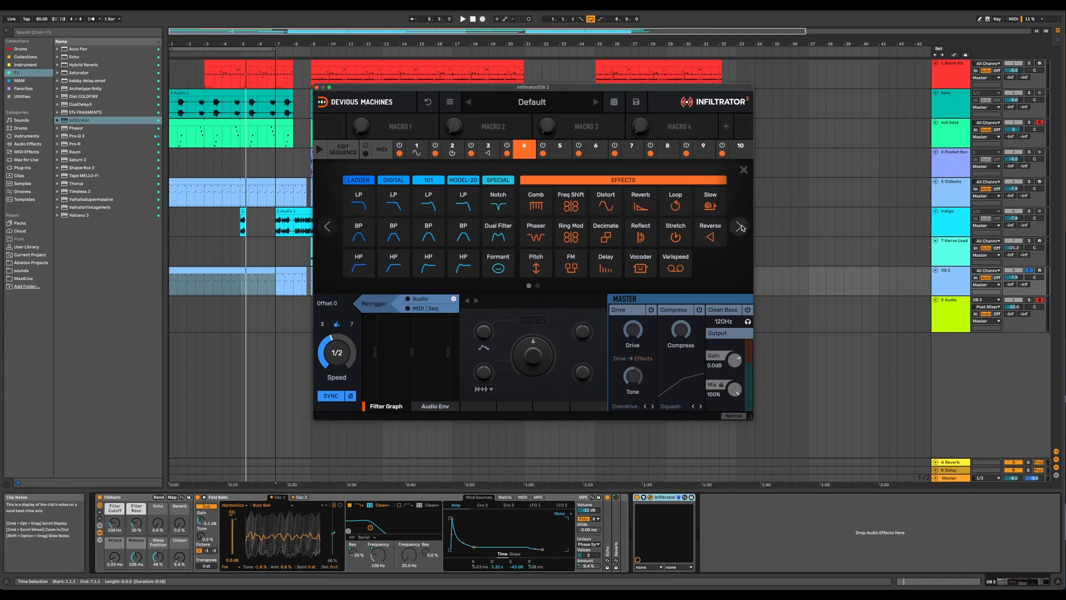
click(739, 227)
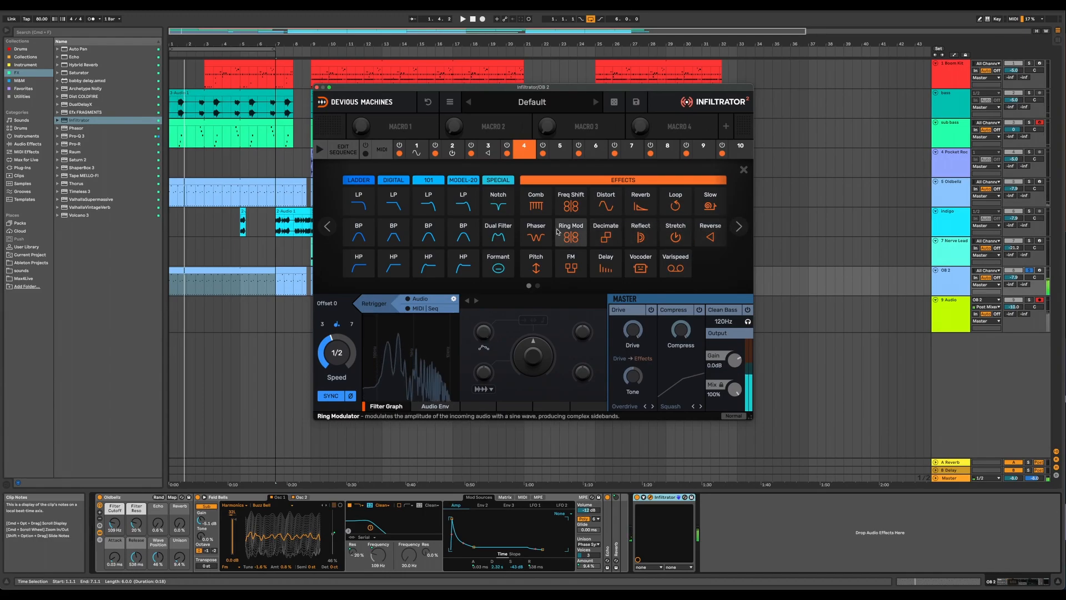
click(536, 264)
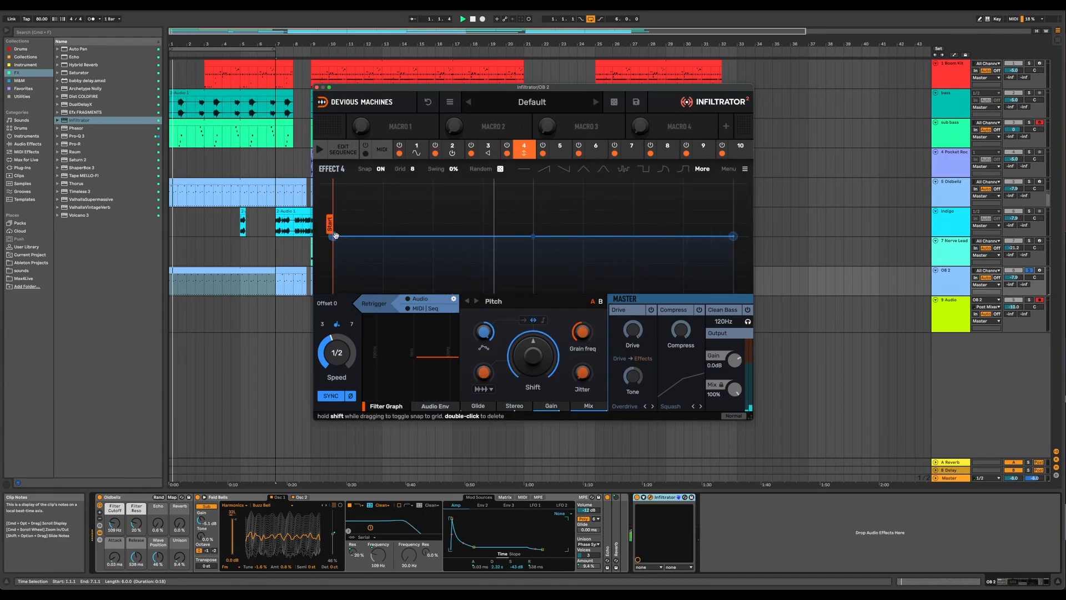
drag(333, 236, 433, 236)
drag(333, 236, 333, 289)
drag(433, 236, 556, 240)
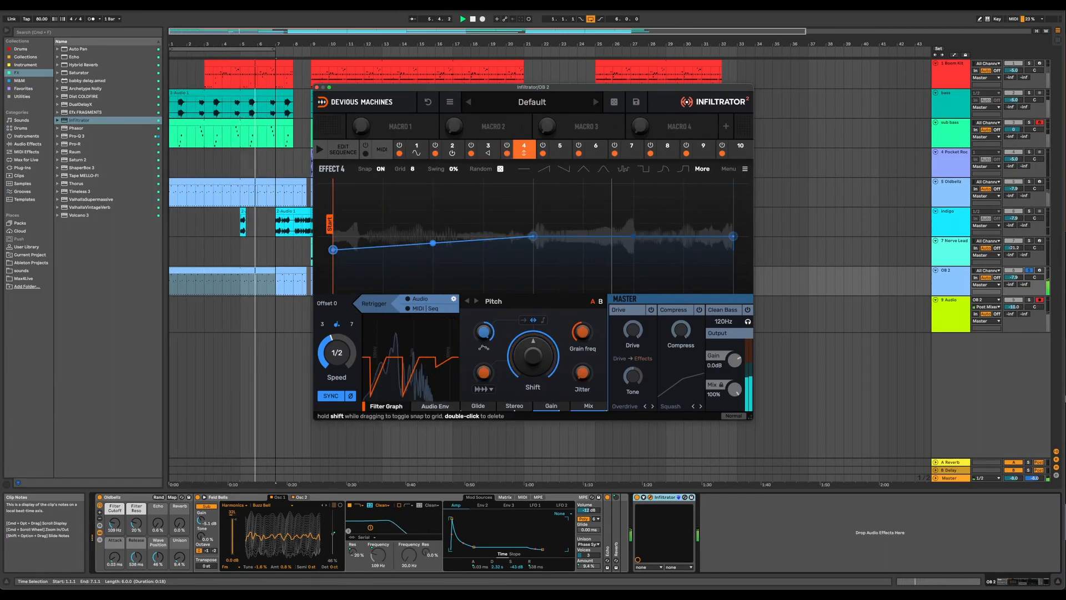
Check the second page of effect types and load Delay into the fifth effect slot.
click(571, 155)
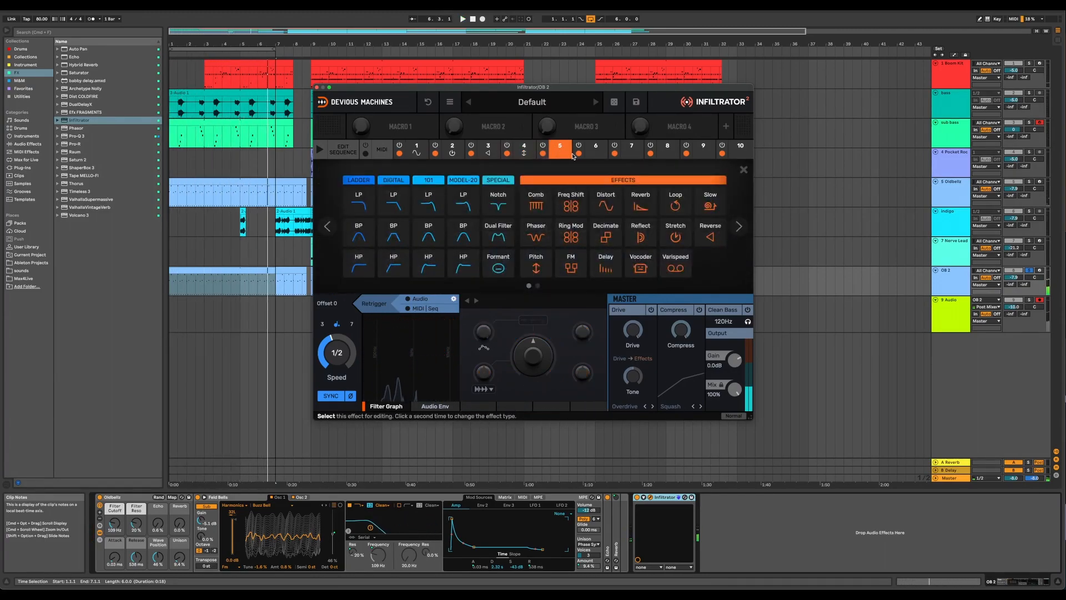
click(739, 227)
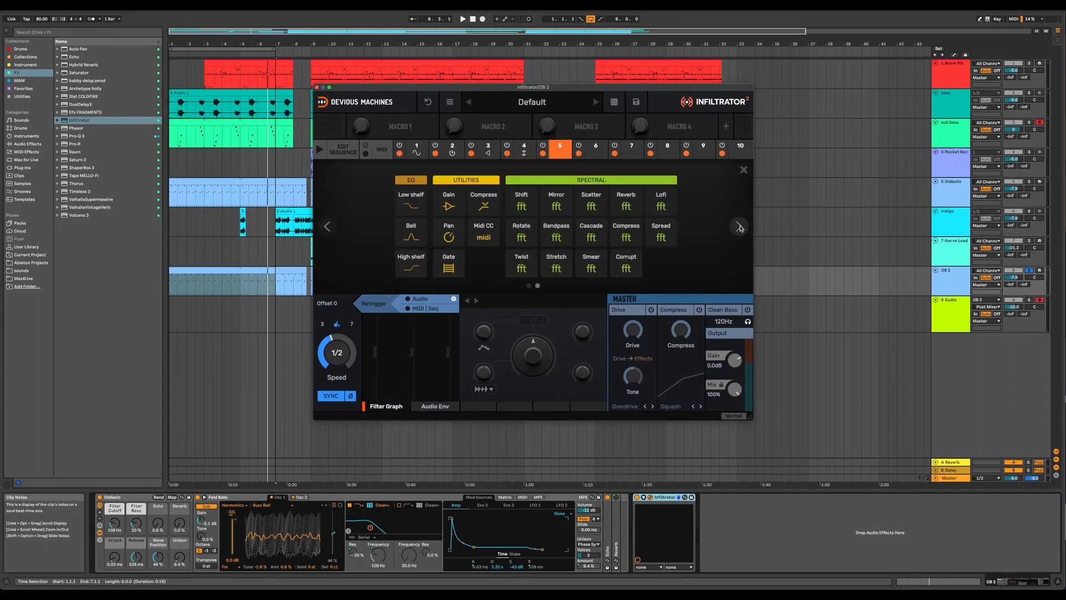
click(327, 226)
click(601, 259)
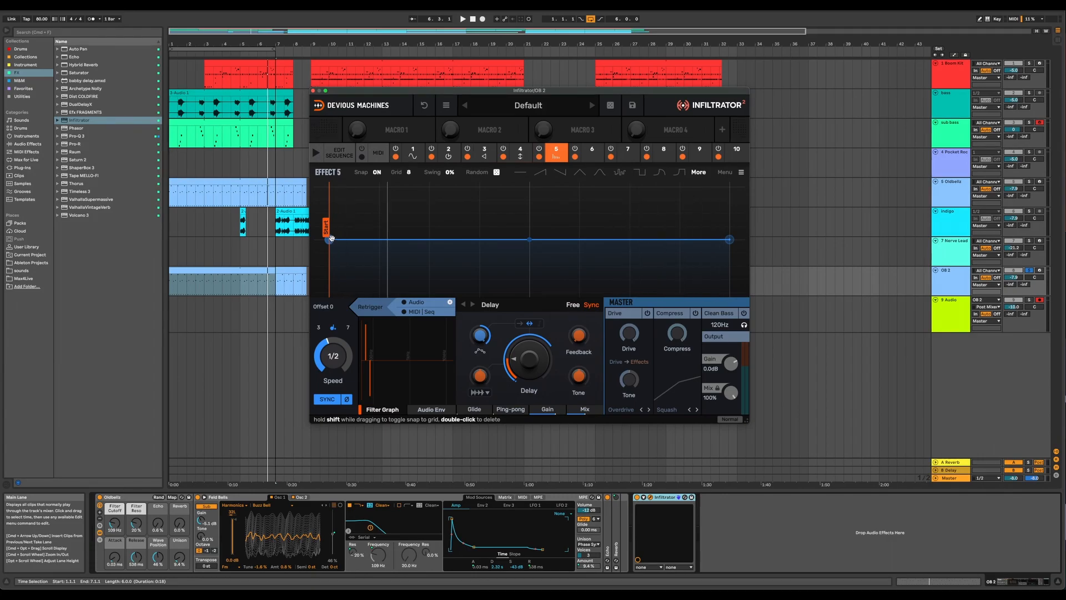
Shape effect 5's envelope with an early drop to minimum, a curved return to centre and a short raised plateau, at 1 bar speed.
double_click(380, 292)
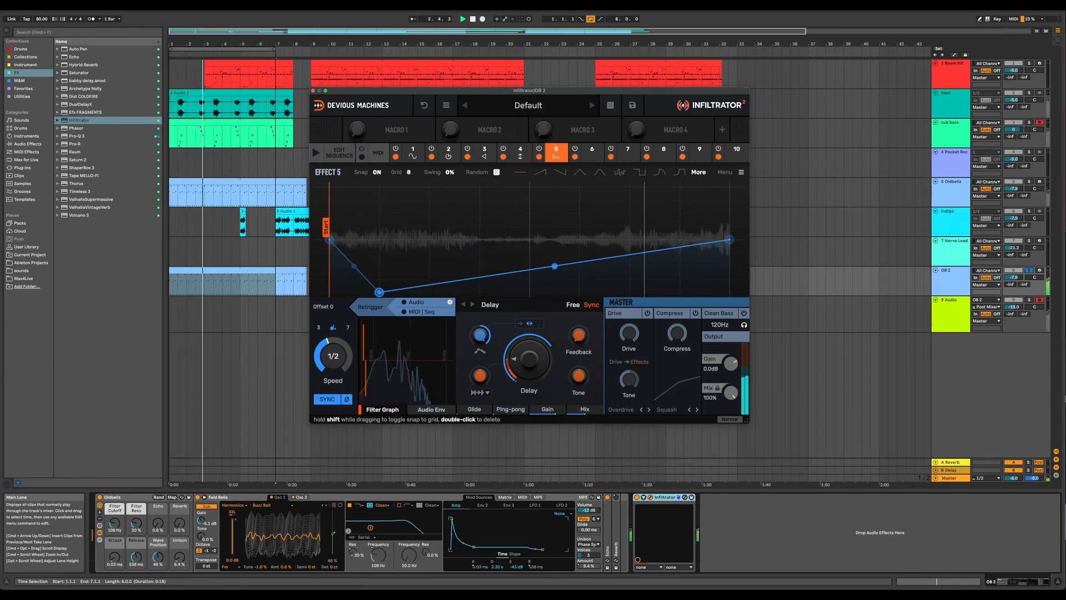
drag(554, 265, 555, 236)
double_click(579, 239)
double_click(631, 187)
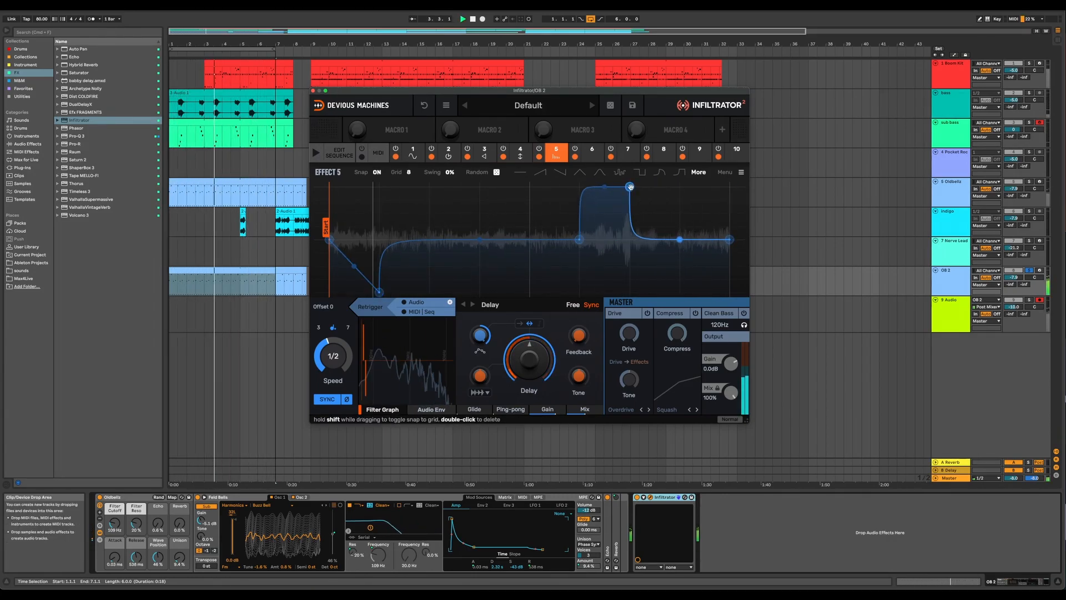
drag(631, 186, 630, 209)
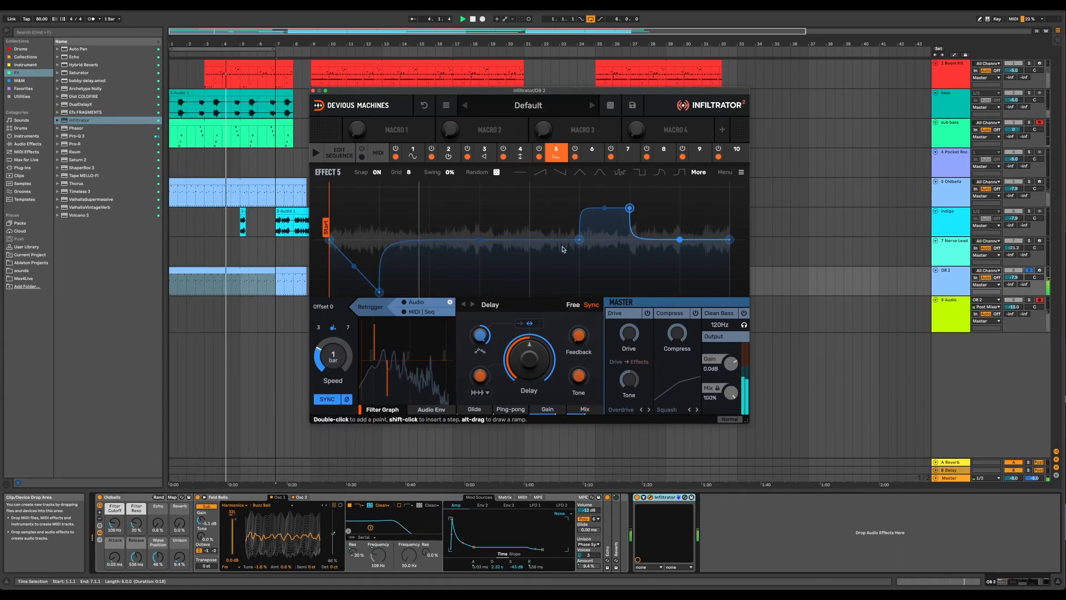
Program the four-step sequence with Distort on 1 and 4, Stretch on 1, 3 and 4, Reverse on 2, Pitch on 3, Delay on 2 and 4.
click(594, 158)
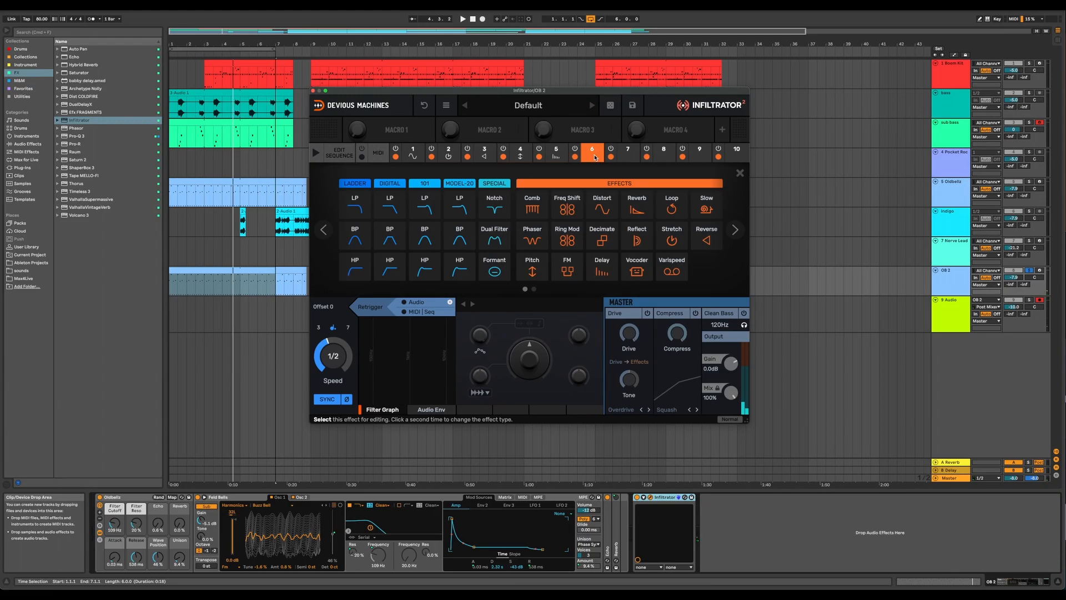
click(448, 213)
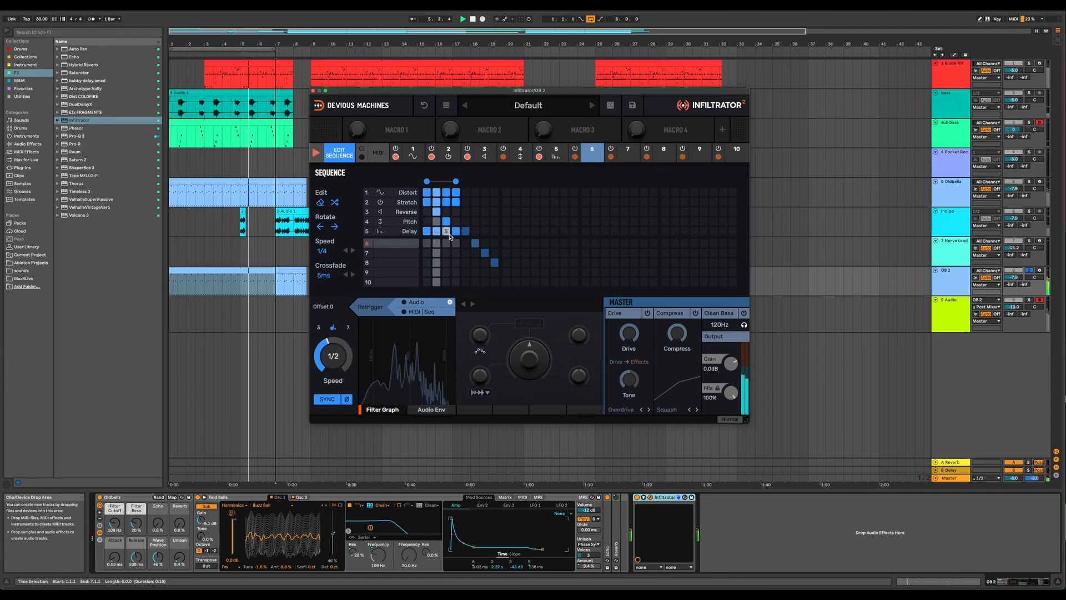
click(456, 221)
click(437, 203)
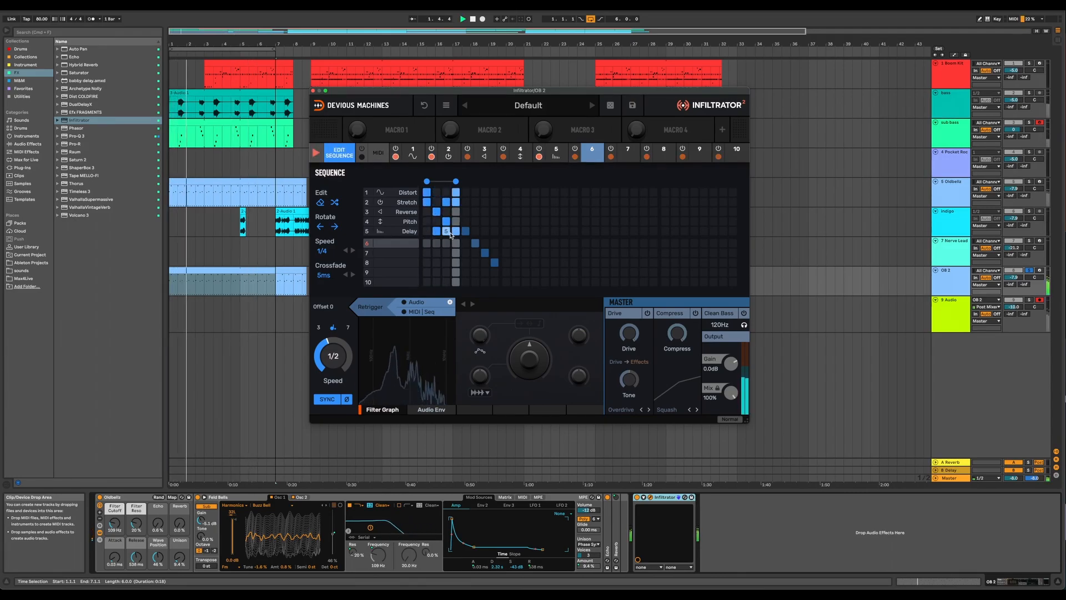
click(448, 233)
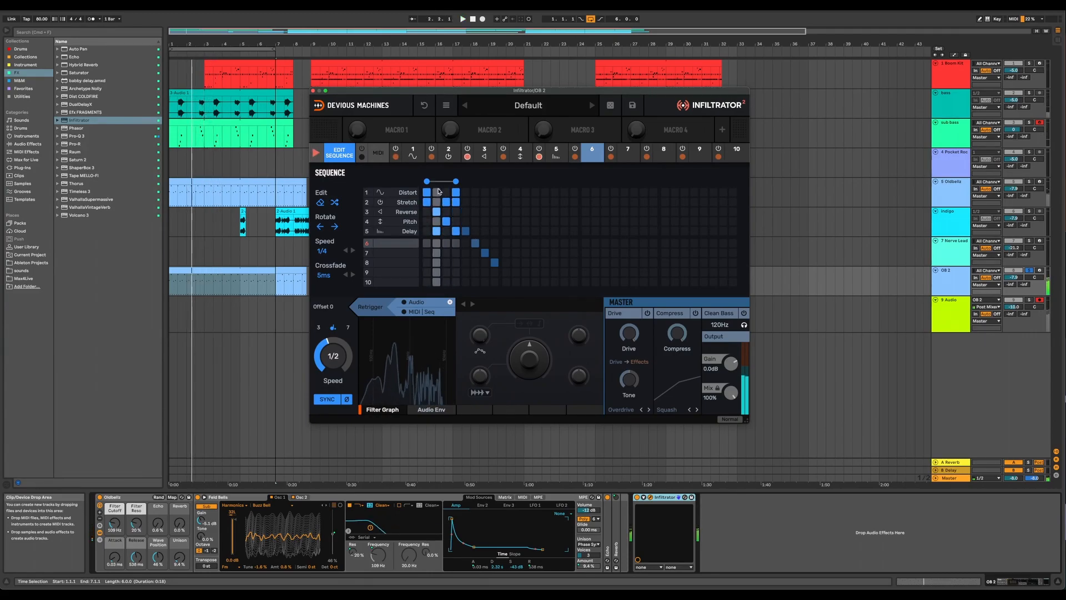
Record the processed OB 2 output onto the 9 Audio track from bar 1 to nearly bar 7.
drag(400, 92, 483, 108)
key(space)
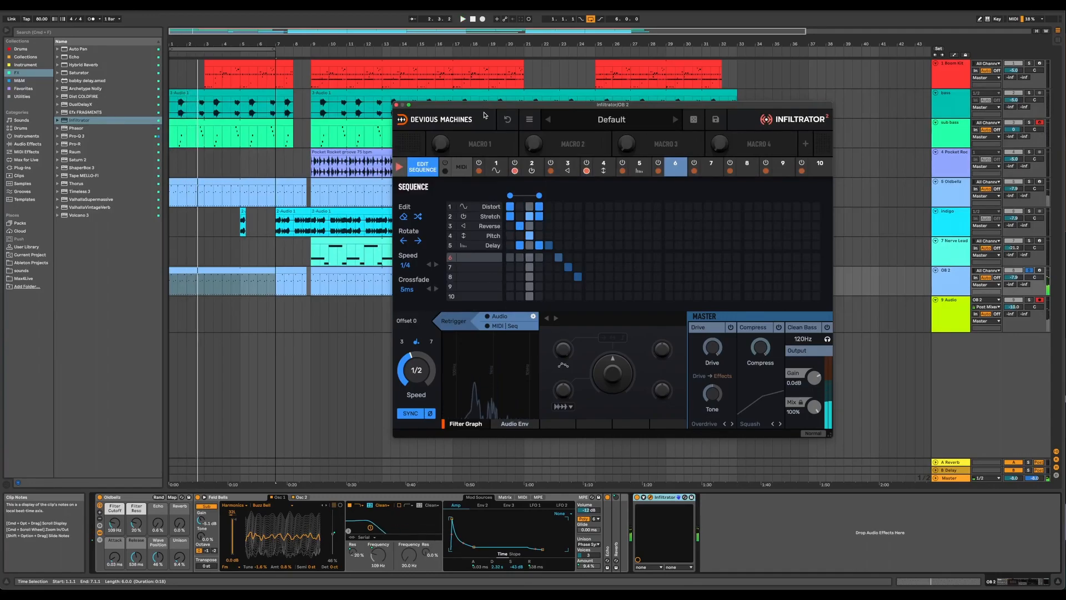
drag(488, 109, 552, 79)
click(170, 319)
click(1027, 298)
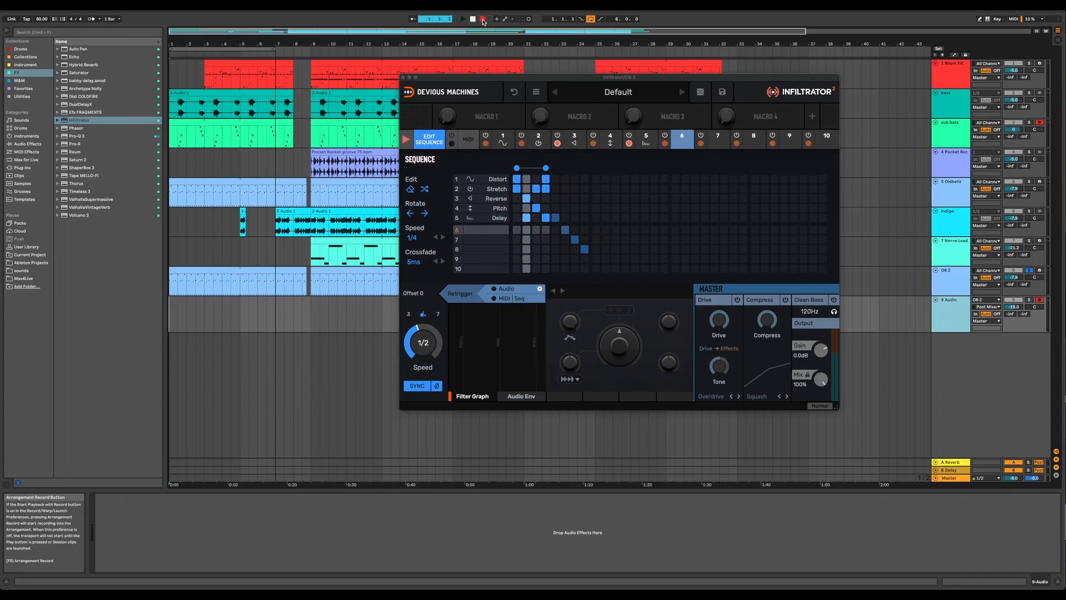
drag(454, 82, 502, 55)
key(space)
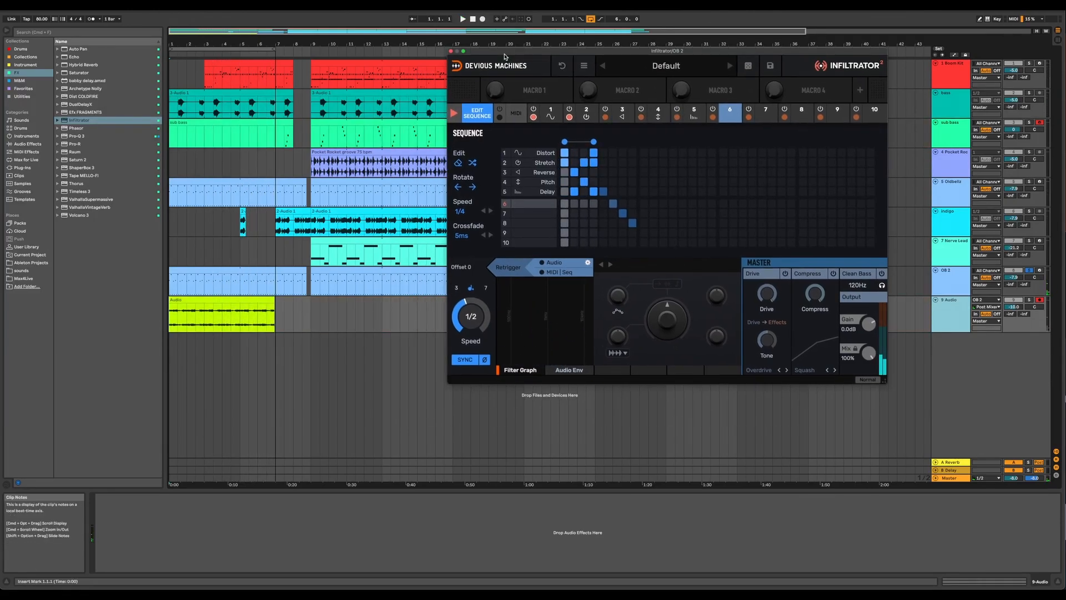
Close the Infiltrator window, play back the 9 Audio recording in solo and raise the track's volume to -1.7 dB.
click(451, 51)
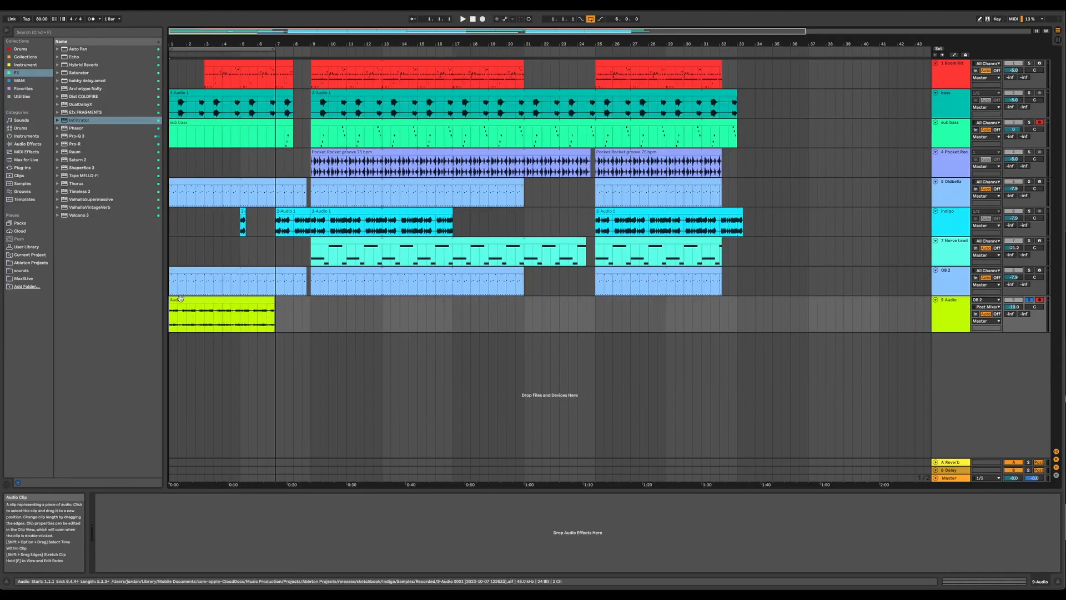
click(185, 300)
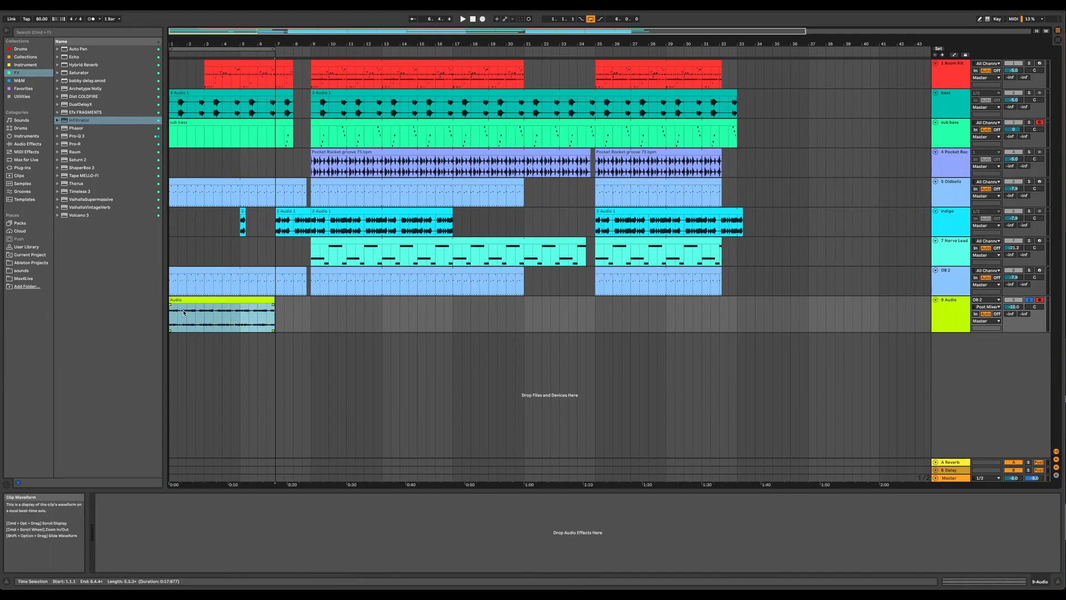
scroll(184, 313, up, 5)
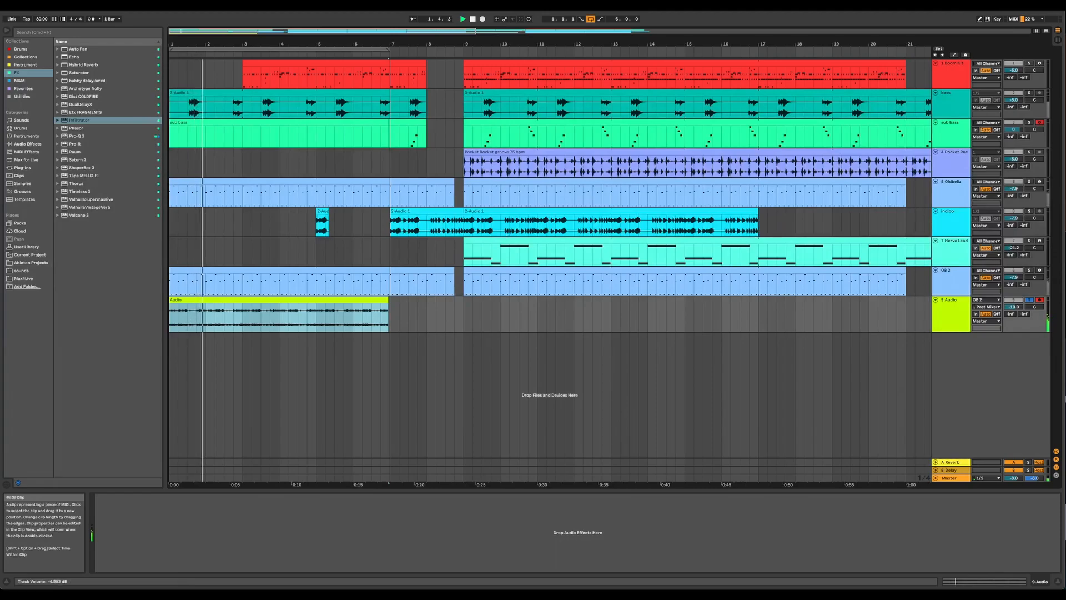
drag(1015, 306, 1015, 297)
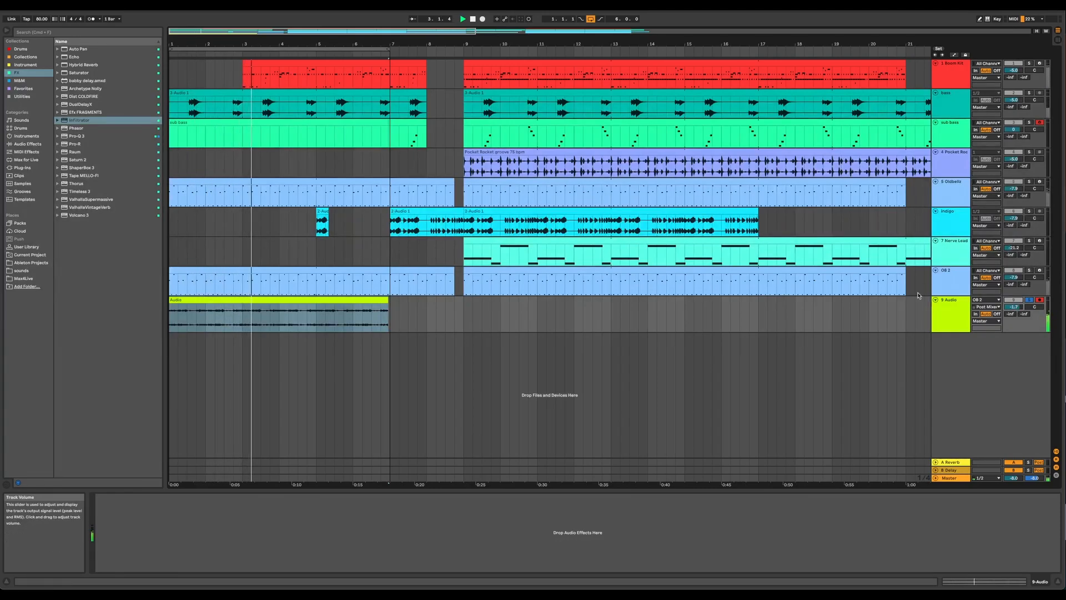
key(space)
Examine the start of the 9 Audio recording up close and play it from 1.3 to find usable phrases.
click(172, 315)
scroll(217, 302, up, 3)
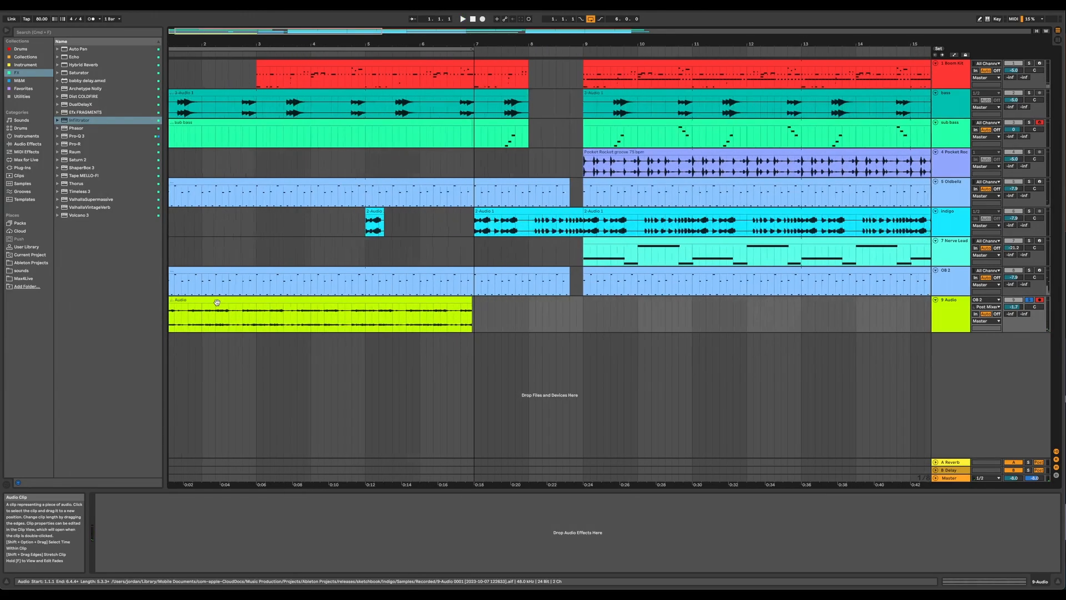
scroll(217, 302, up, 5)
key(space)
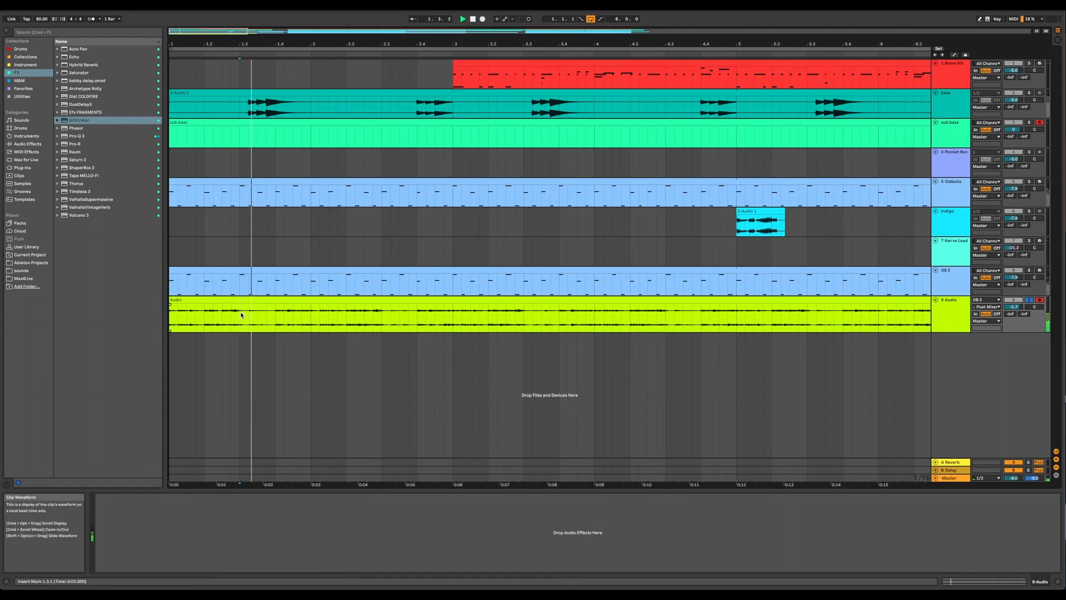
scroll(265, 316, up, 2)
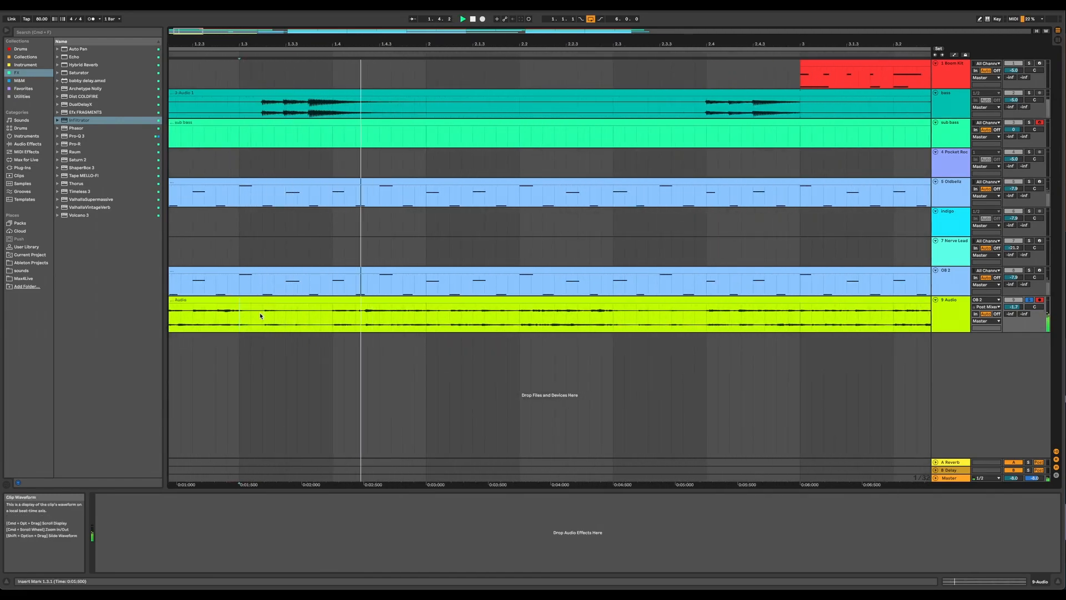
scroll(260, 316, down, 3)
key(space)
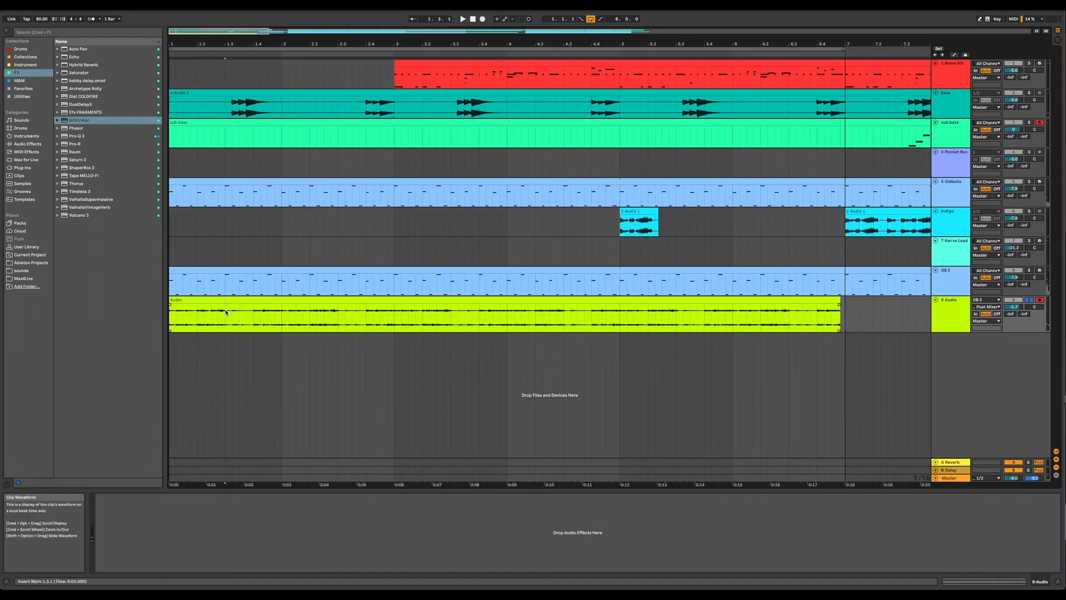
Cut the first phrase into a one-beat clip at 1.3, then split off the second phrase and place it at bar 2.
click(211, 301)
key(space)
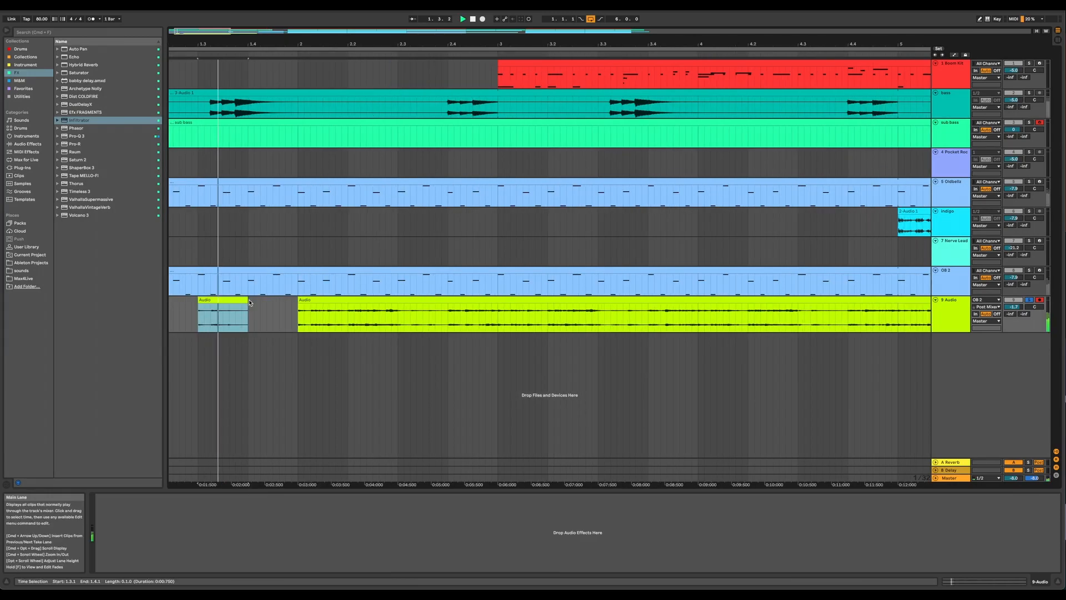
click(348, 311)
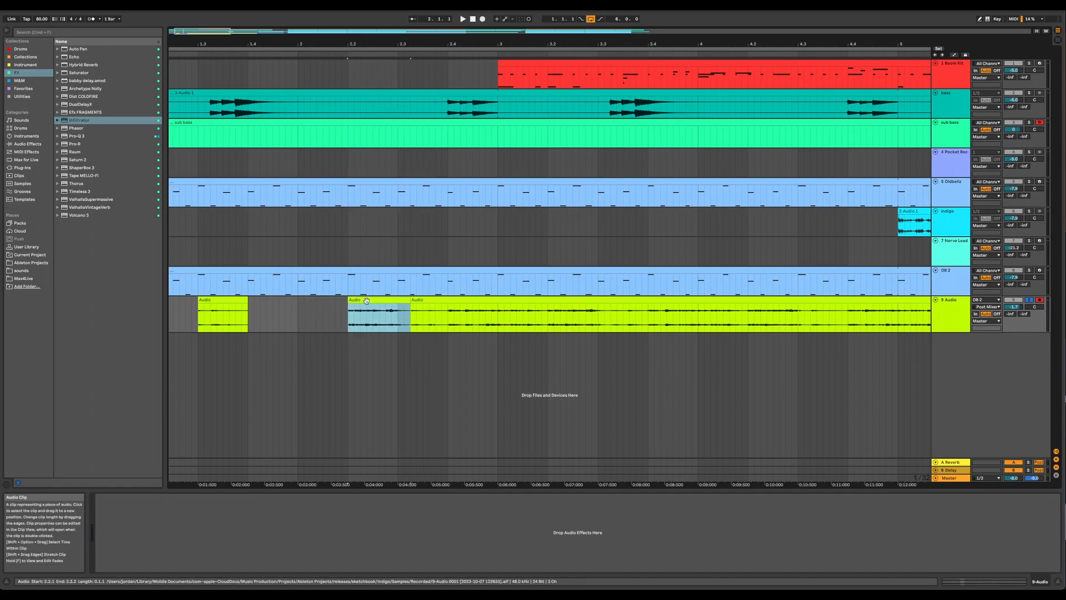
drag(364, 300, 312, 300)
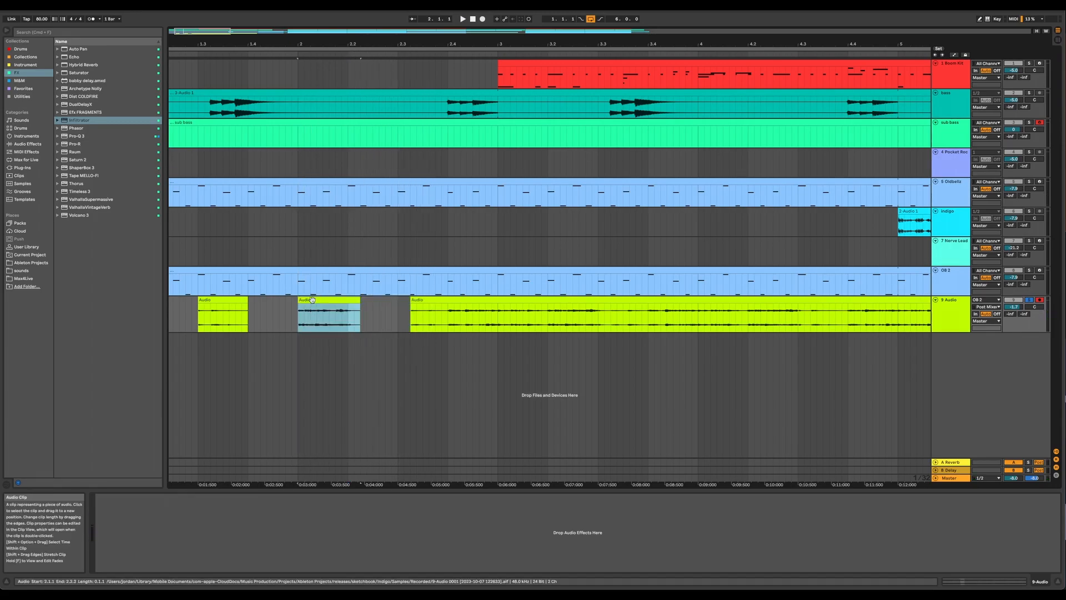
Play the remaining recording, separate a third short phrase at 2.3 and move the rest to start at 3.2.
click(378, 312)
click(322, 299)
click(444, 300)
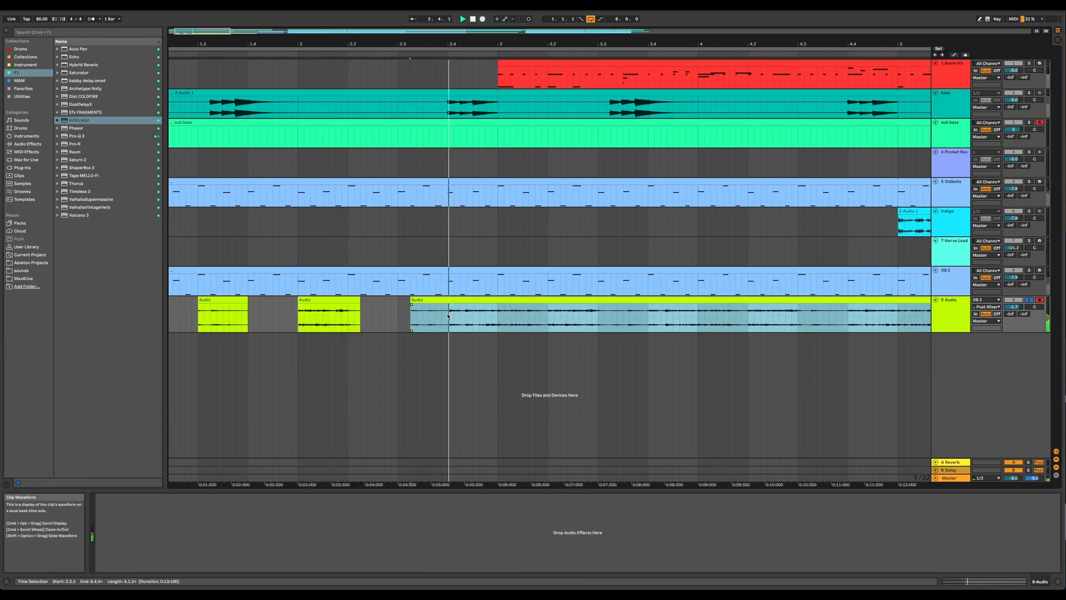
click(448, 317)
drag(433, 301, 482, 300)
scroll(419, 300, right, 3)
scroll(482, 300, right, 2)
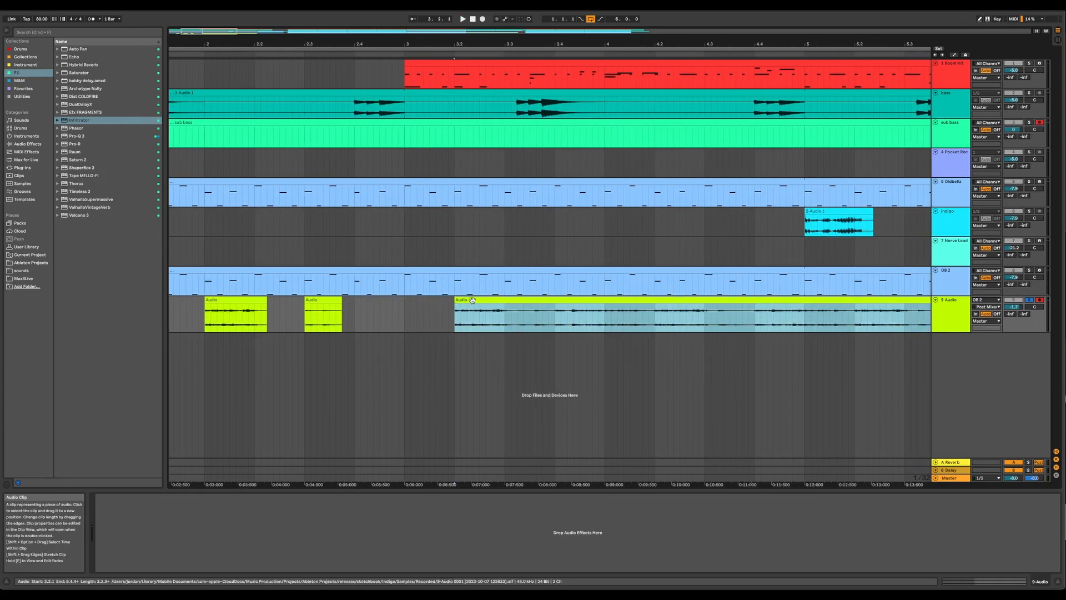
Chop the rest of the recording into short clips spaced out up to bar 5 and delete the unused audio.
click(517, 315)
key(super+e)
mouse_move(487, 301)
mouse_down()
mouse_move(406, 300)
mouse_move(415, 300)
mouse_up()
click(500, 315)
key(super+e)
key(Delete)
mouse_move(500, 300)
mouse_down()
mouse_move(350, 300)
mouse_move(385, 303)
mouse_move(366, 301)
mouse_up()
scroll(352, 301, down, 5)
drag(522, 300, 425, 301)
key(Delete)
scroll(461, 300, left, 5)
scroll(461, 271, down, 5)
key(space)
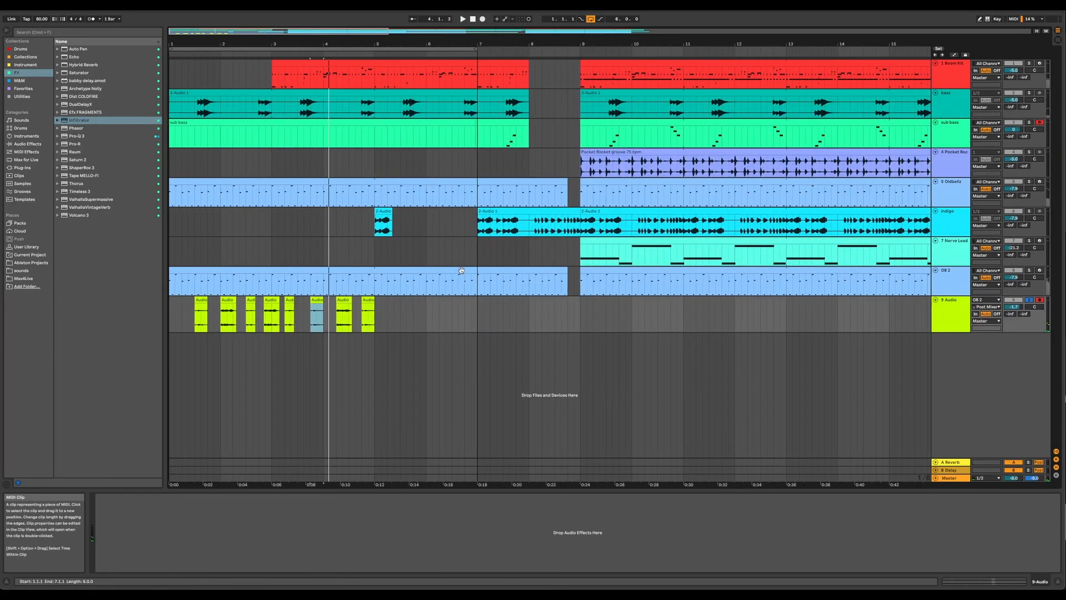
Select all the chopped clips on 9 Audio and move them earlier so the first one starts at bar 1.
click(392, 304)
drag(377, 313, 260, 311)
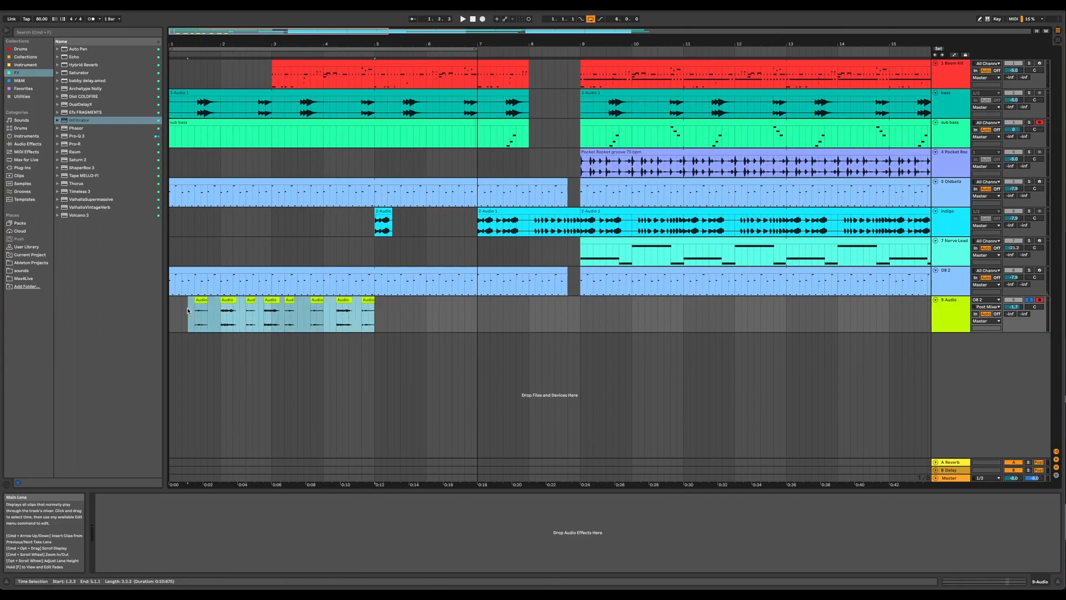
drag(222, 305, 175, 302)
click(395, 318)
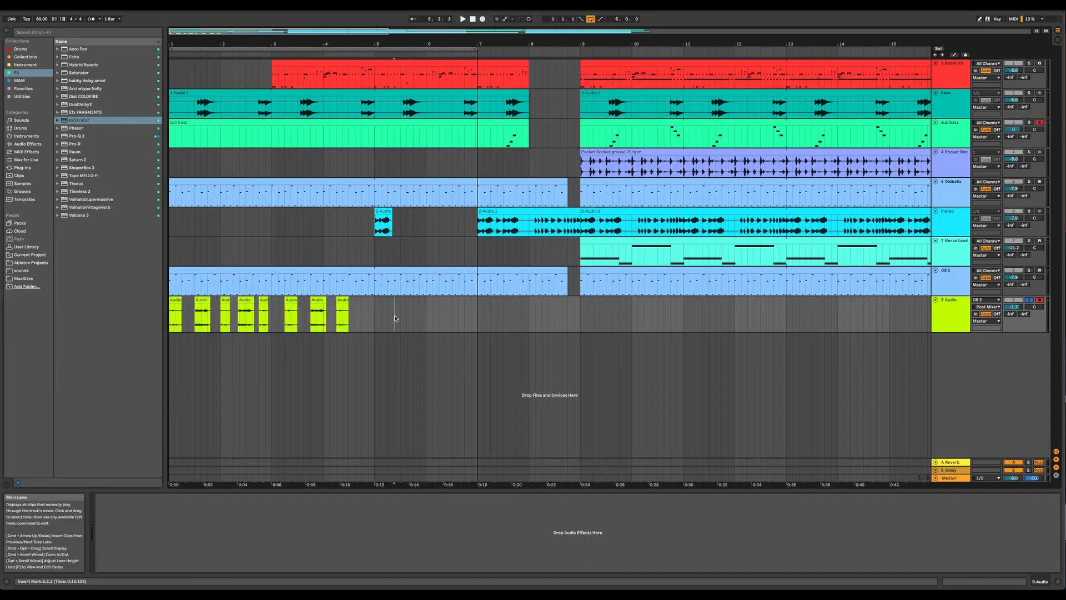
Add an audio track that takes its input from OB 2 and record the Infiltrator-processed synth onto it.
click(956, 350)
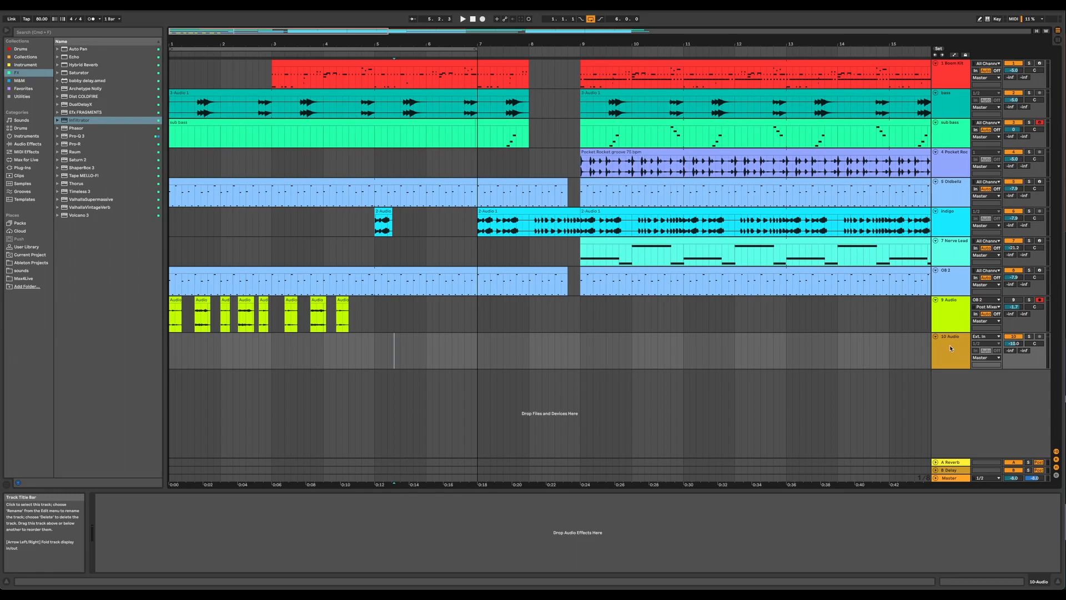
click(981, 337)
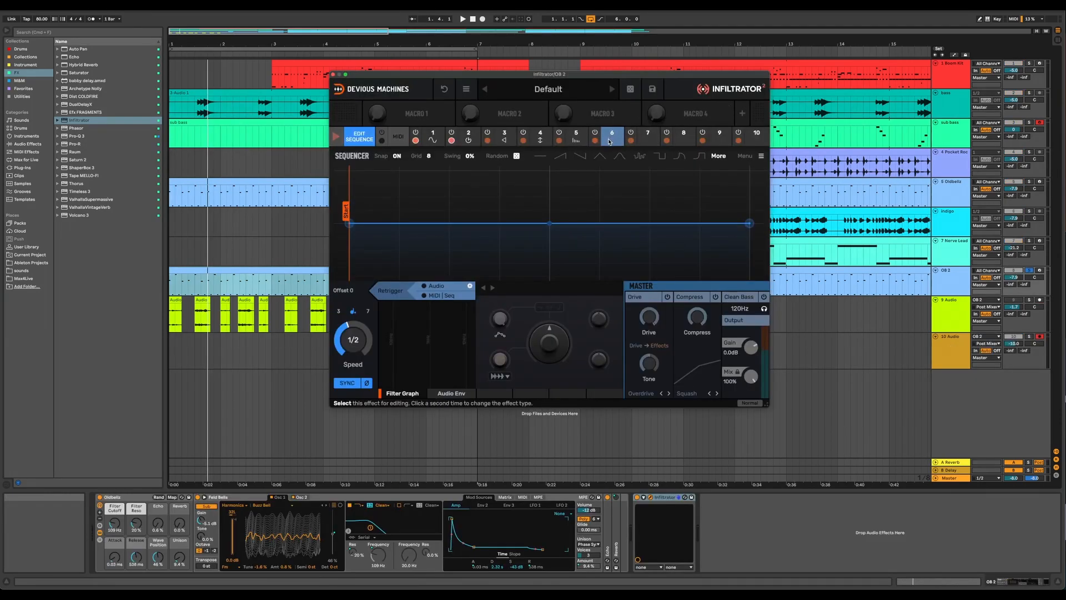
key(space)
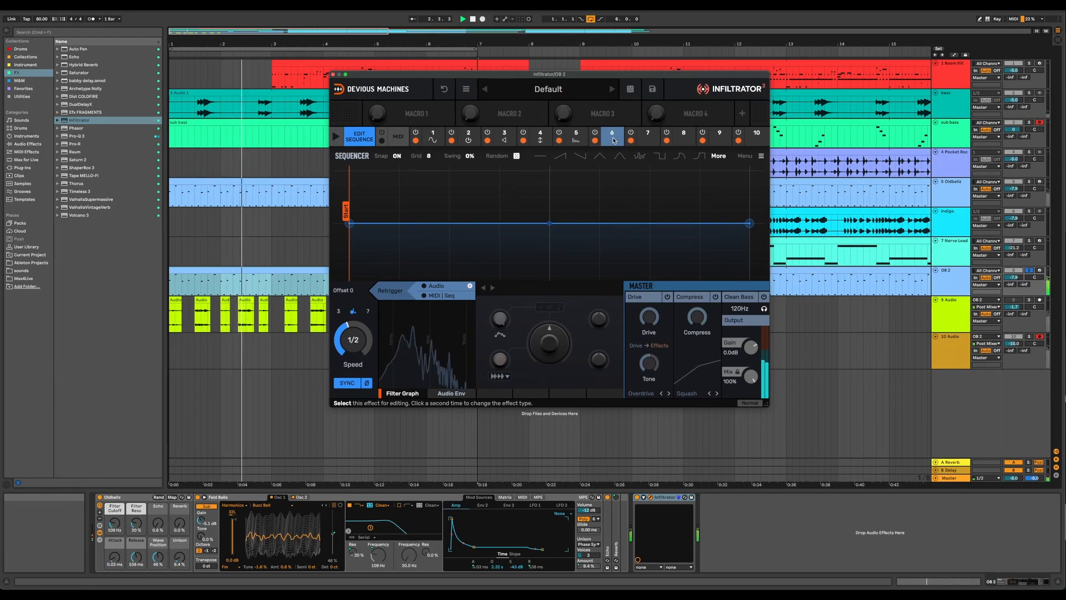
drag(572, 79, 734, 112)
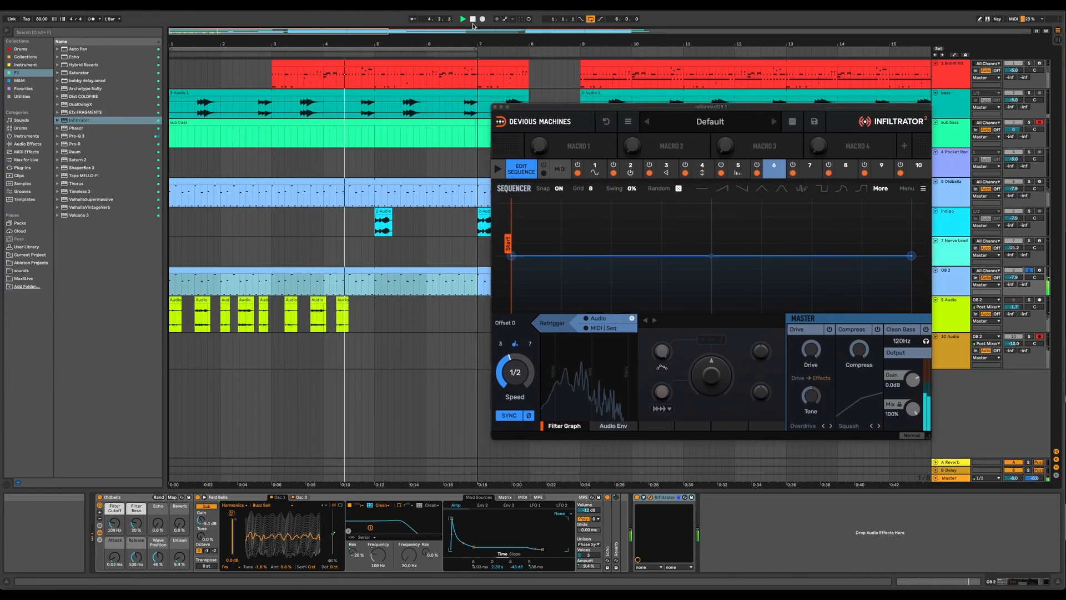
drag(563, 110, 542, 55)
click(482, 19)
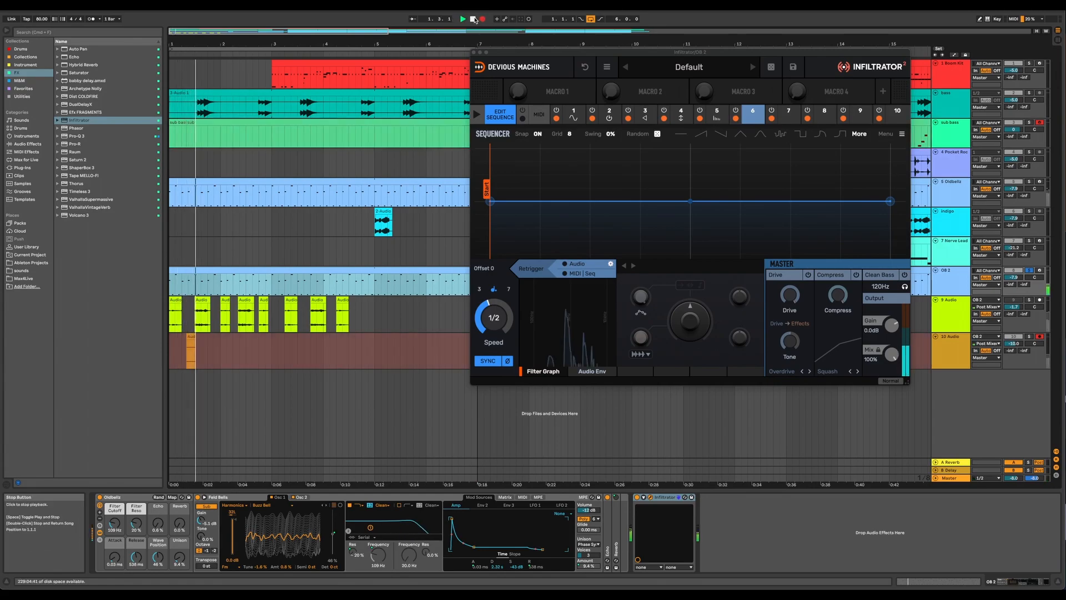
Load a random Infiltrator preset, Formantica, and record the OB 2 synth through it onto the new 12 Audio track.
drag(536, 56, 422, 52)
key(super+t)
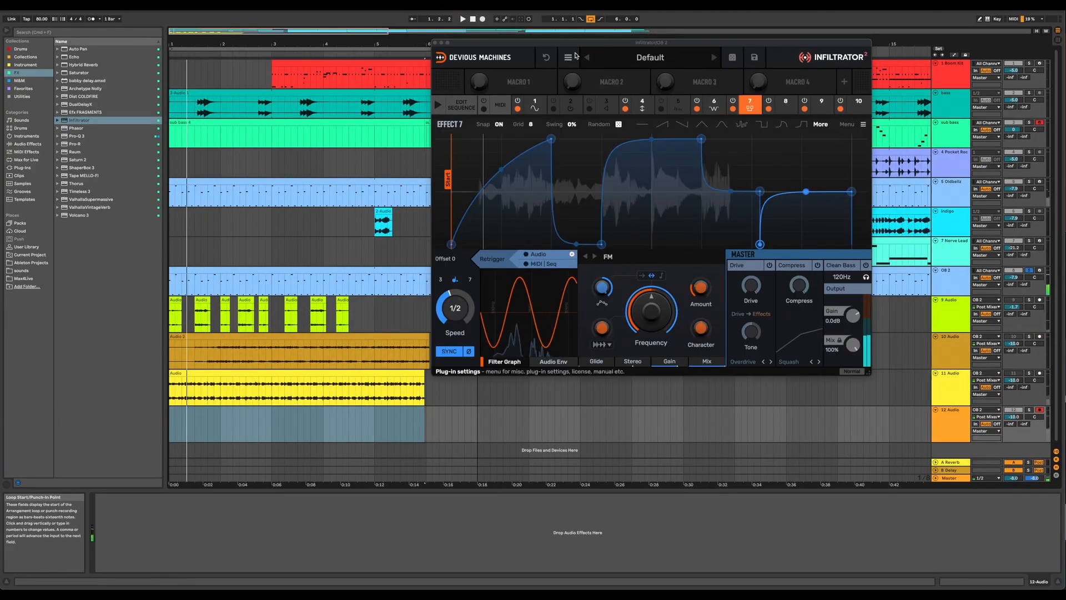
drag(568, 45, 579, 81)
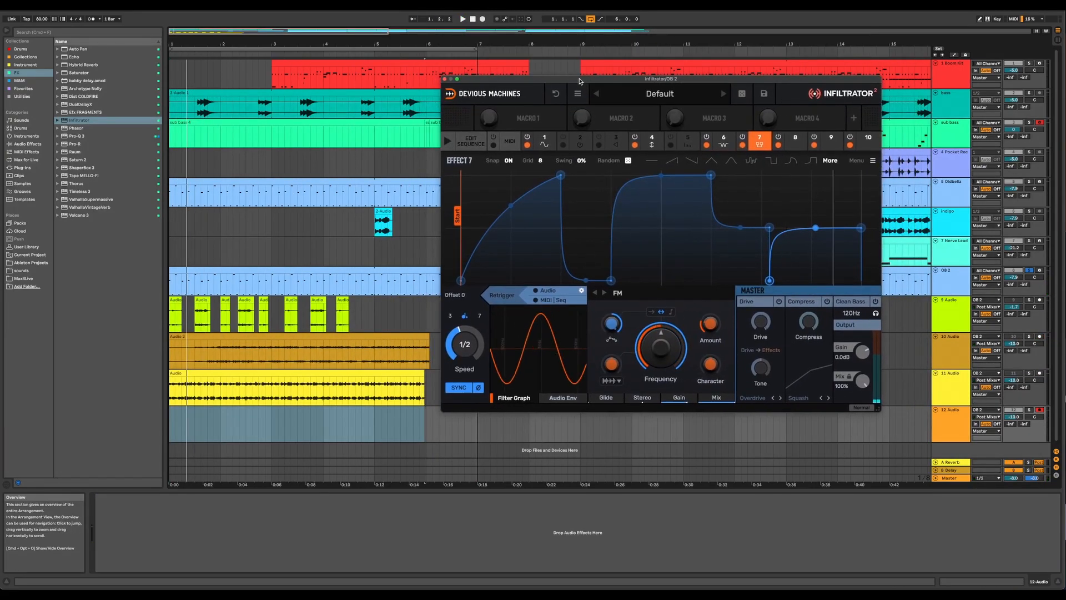
drag(797, 81, 747, 79)
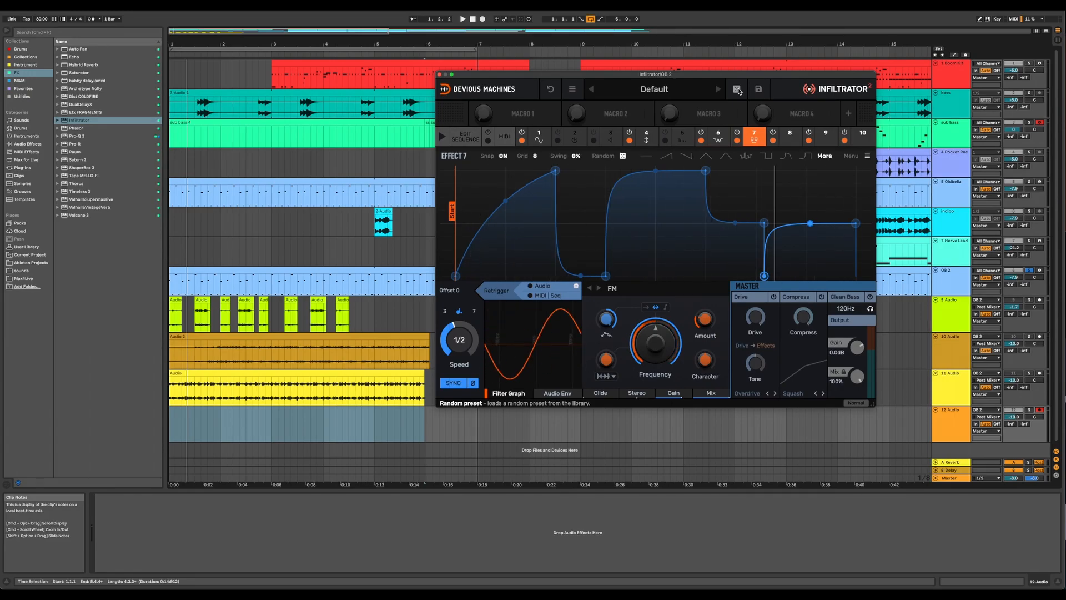
click(739, 90)
key(space)
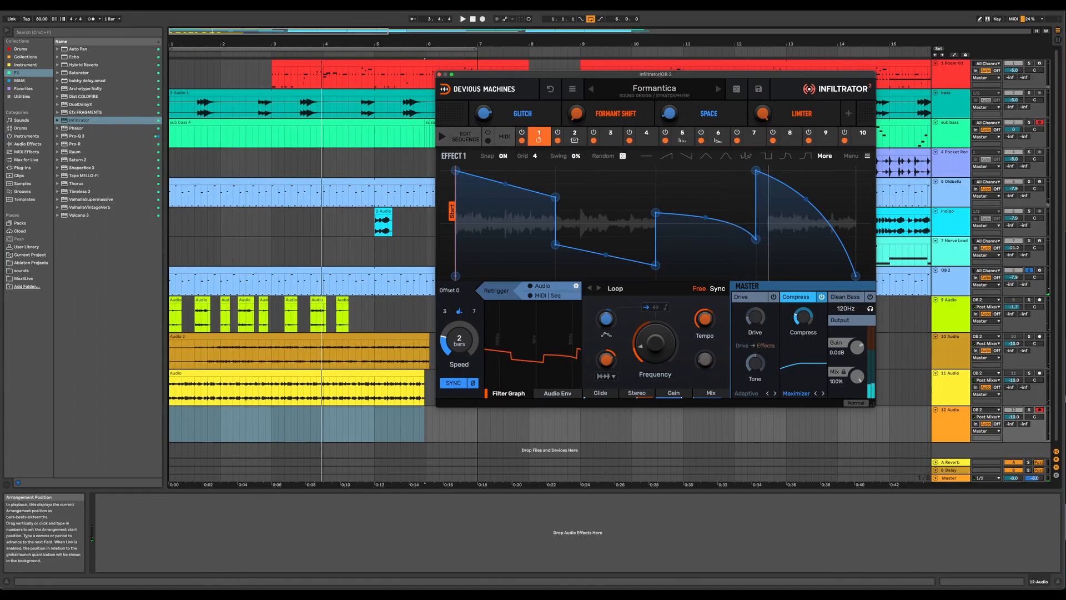
click(483, 20)
key(space)
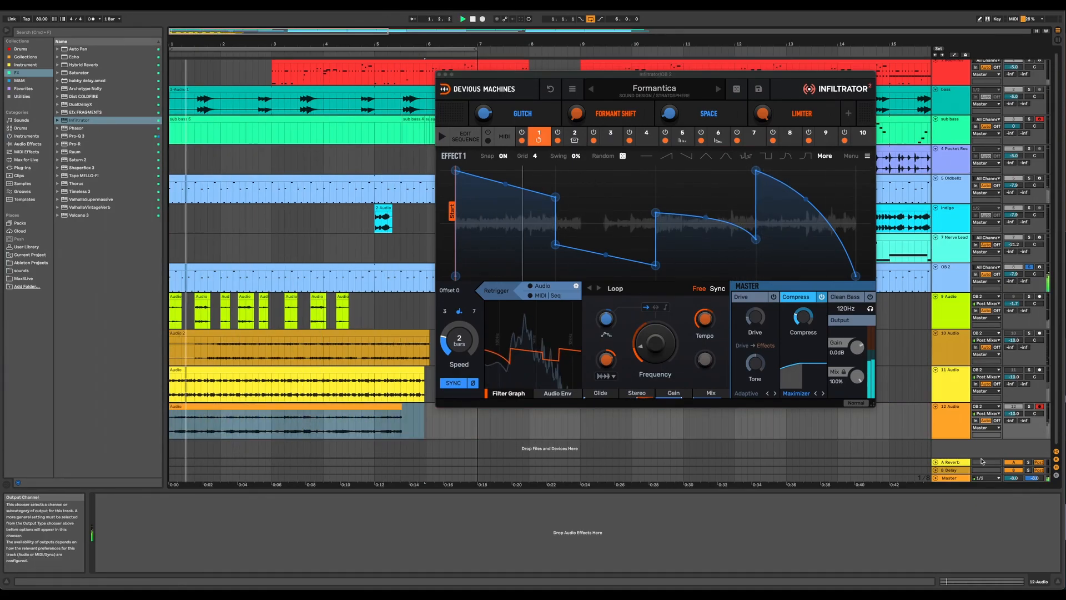
Add track 13 Audio with its input taken from OB 2 Post Mixer and arm it for recording.
key(super+t)
click(986, 425)
click(994, 497)
click(1040, 425)
Audition random Infiltrator presets on the OB 2 synth during playback, ending with Whiplash.
click(736, 90)
key(space)
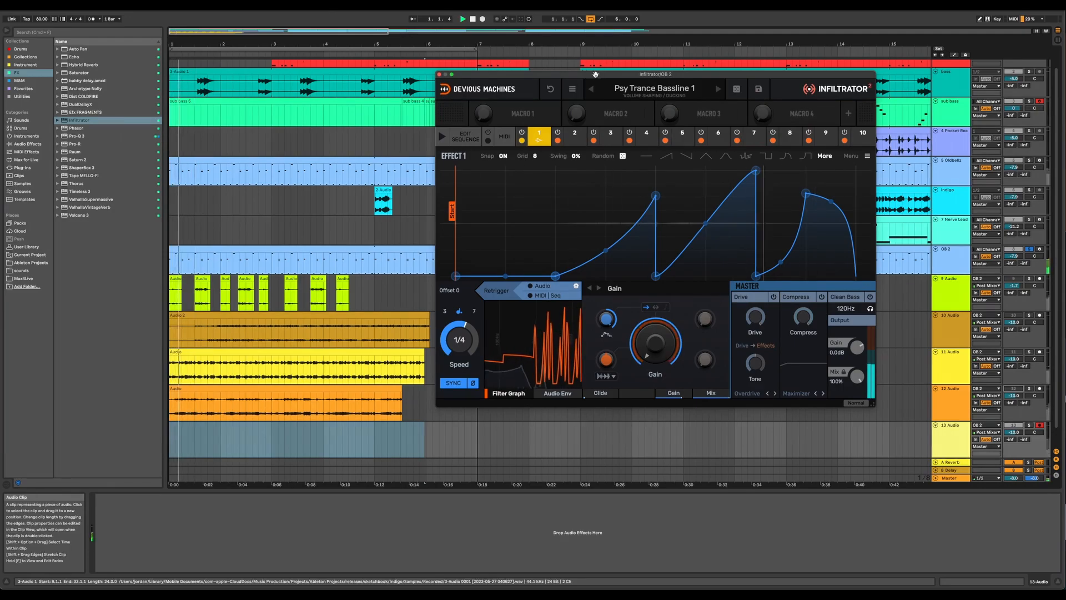
click(739, 90)
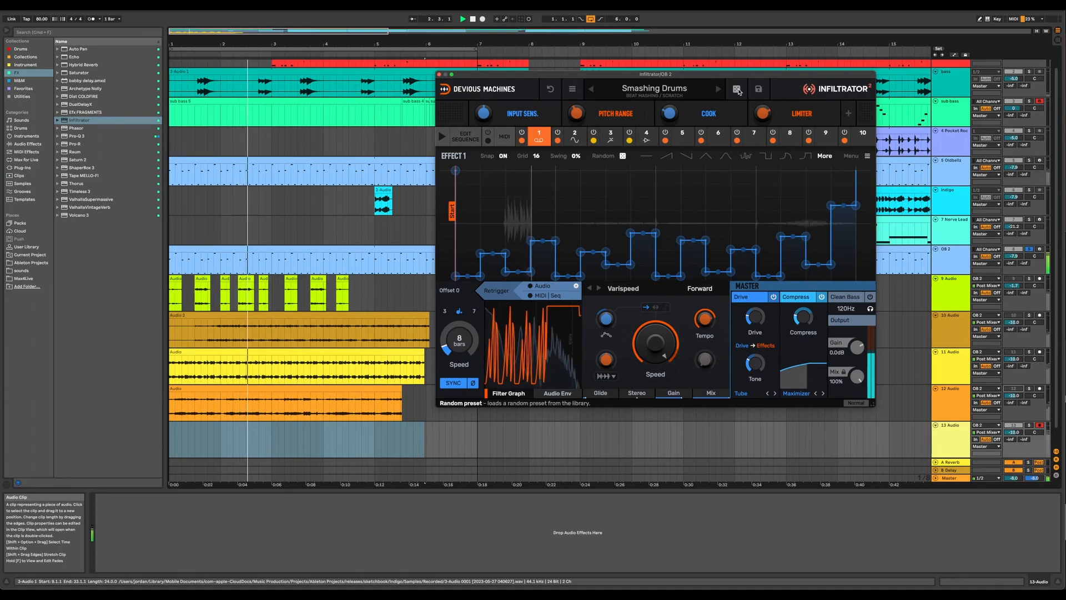
click(738, 90)
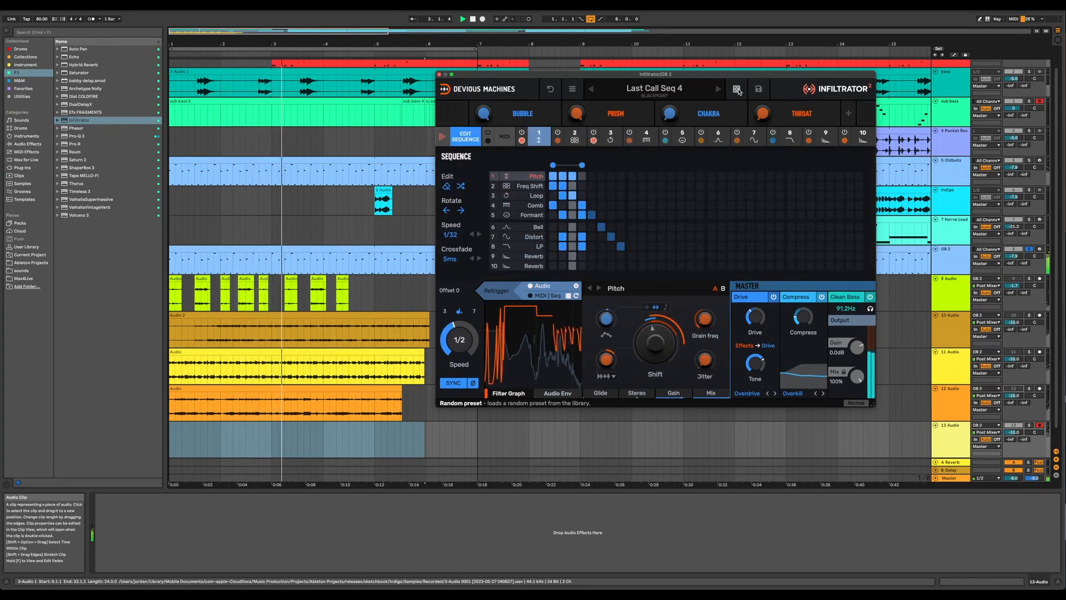
click(738, 90)
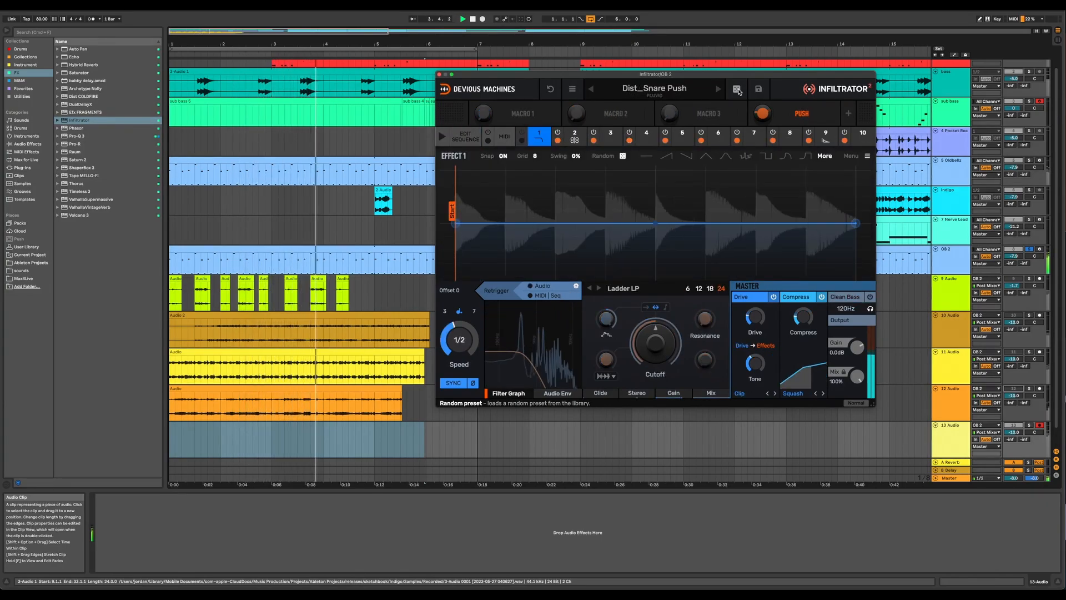
click(737, 89)
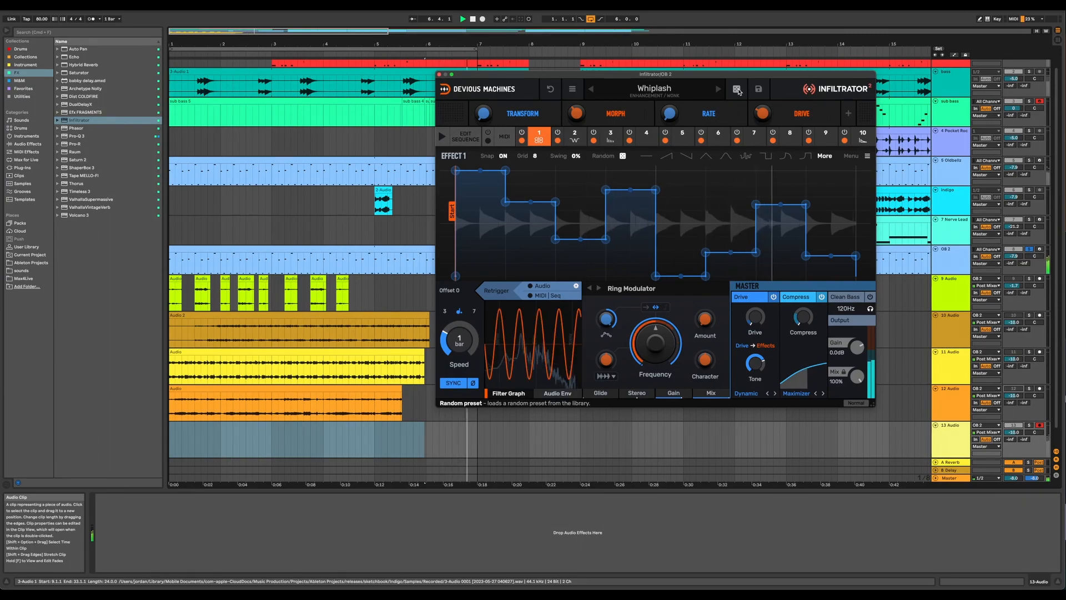
key(space)
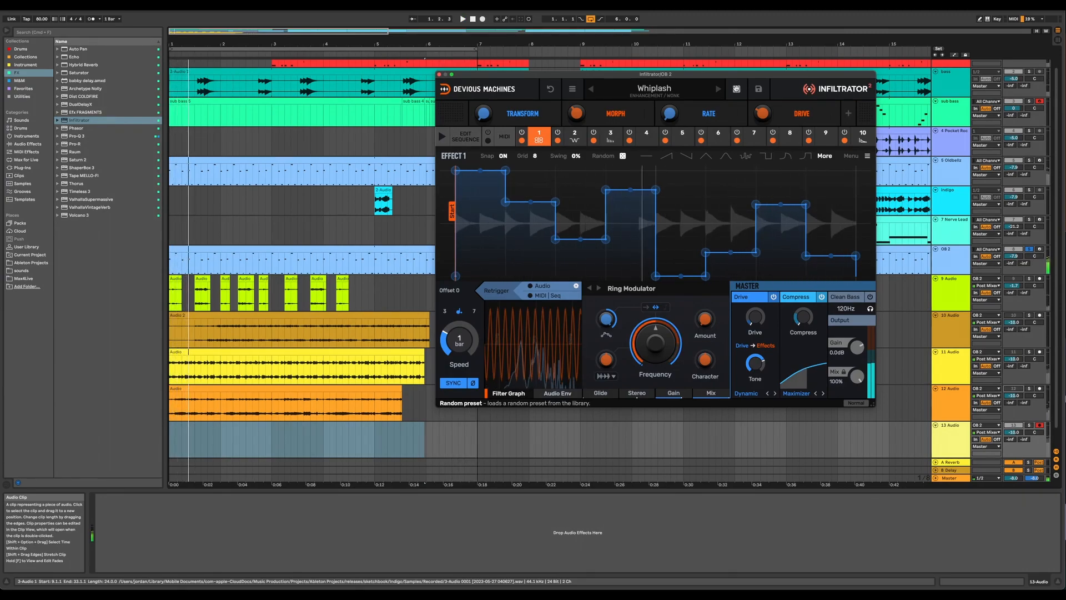
Play from the start of 14 Audio and audition more random Infiltrator presets, ending with Reverse Cuts.
scroll(267, 322, down, 2)
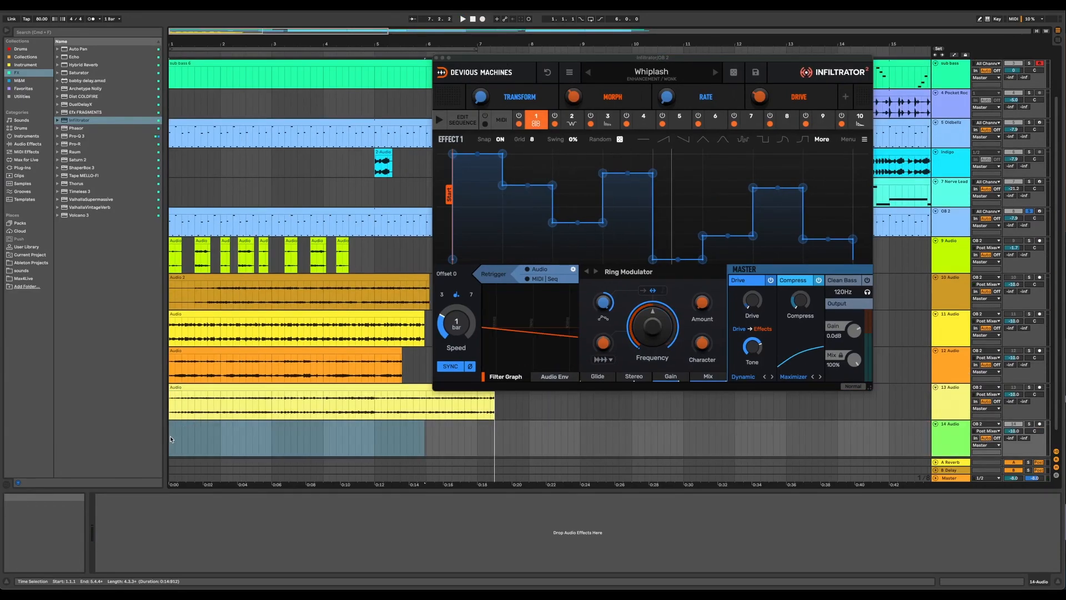
click(171, 439)
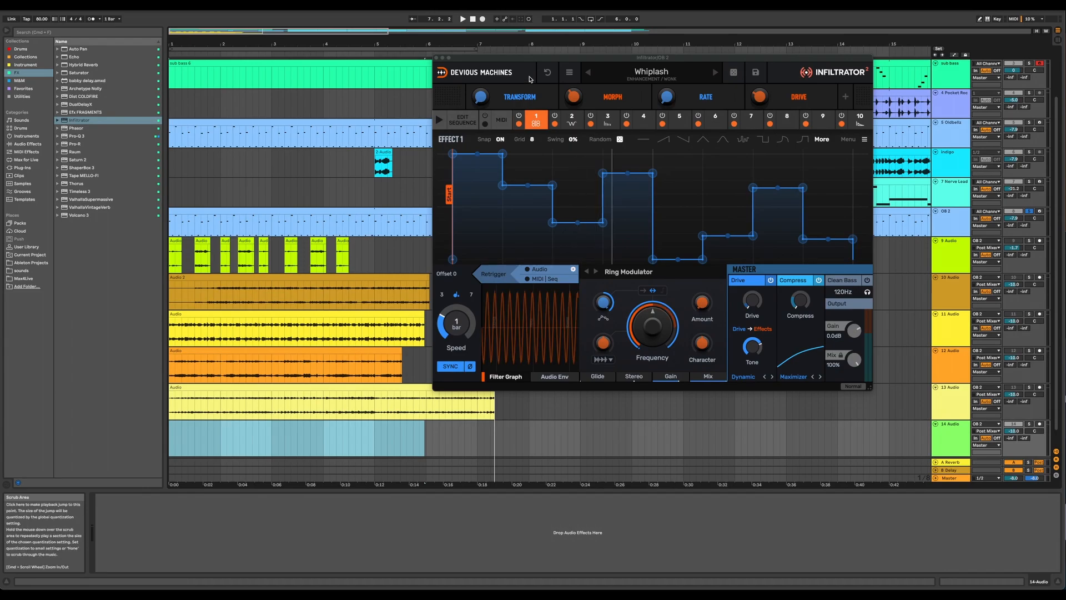
key(space)
click(735, 73)
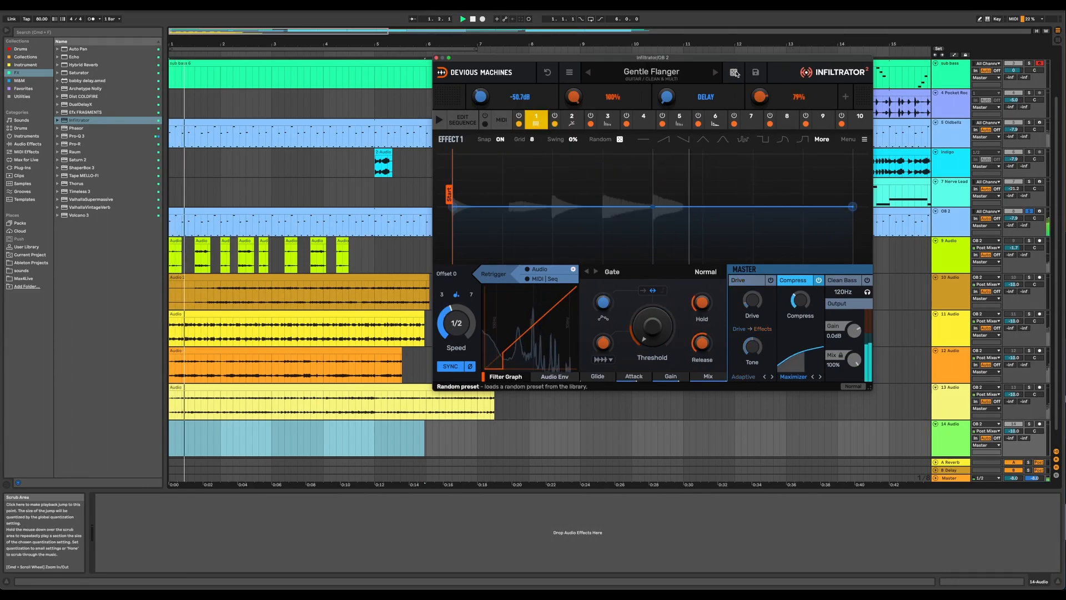
click(734, 73)
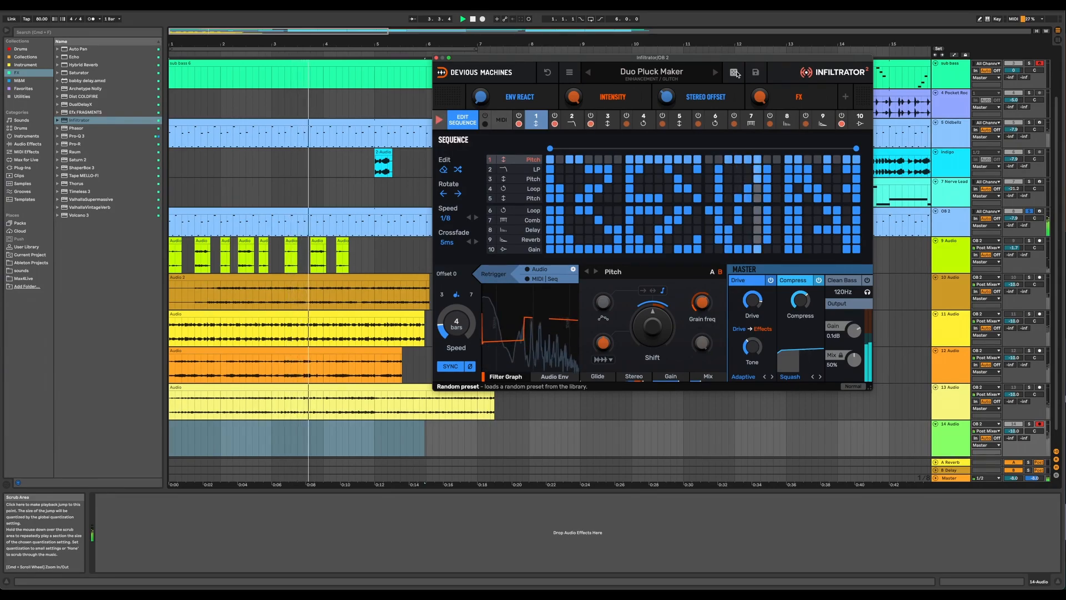
click(734, 73)
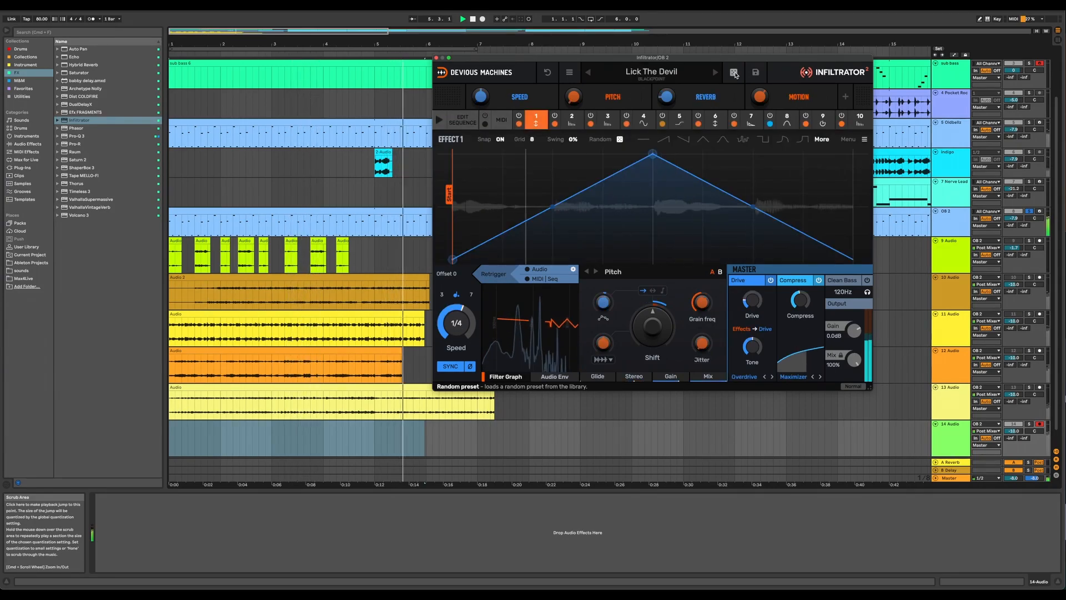
click(734, 73)
click(734, 72)
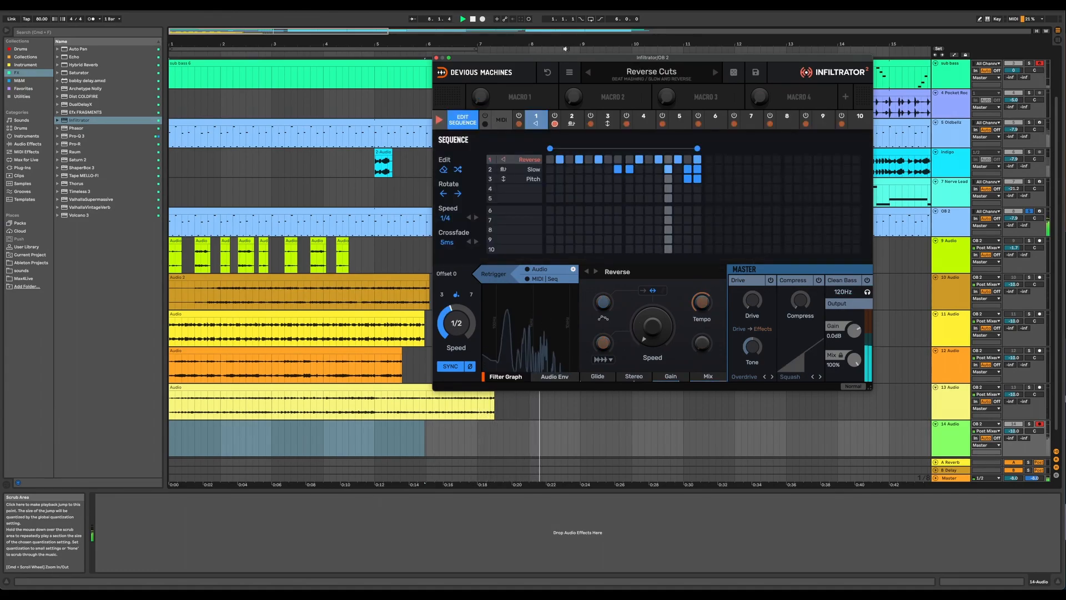
Record the OB 2 synth through the Reverse Cuts preset onto 14 Audio and close the Infiltrator window.
click(472, 19)
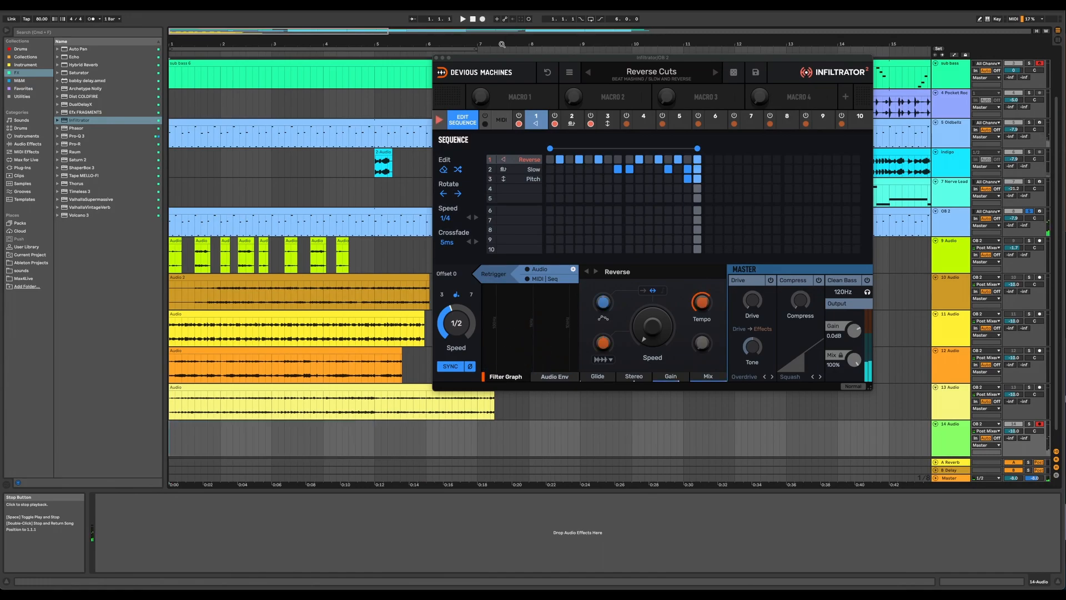
click(482, 18)
click(511, 60)
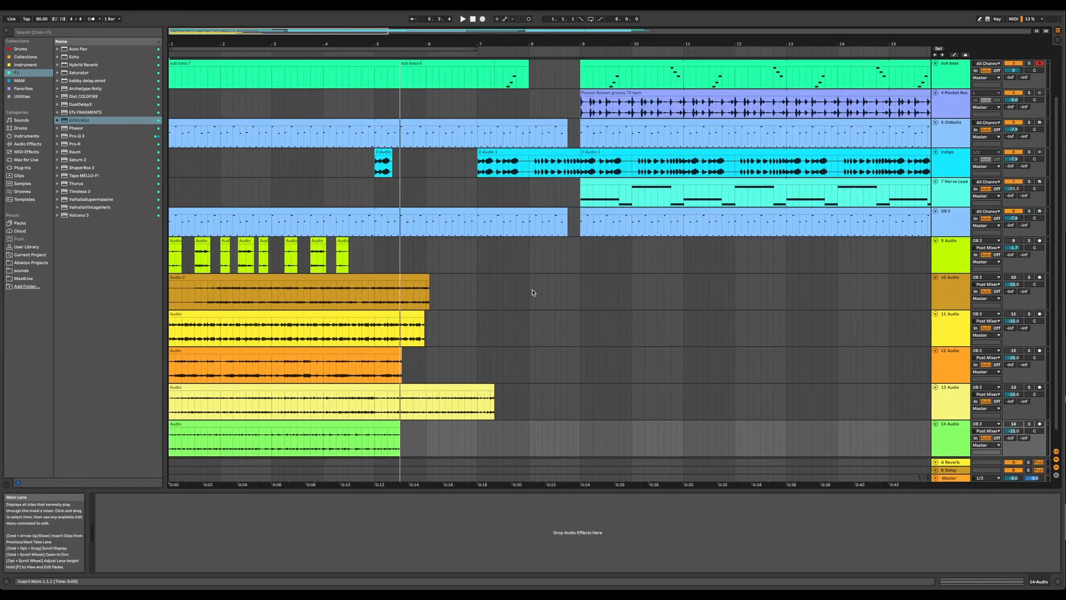
Solo 9 Audio and play its chopped clips from bar 1.
scroll(534, 293, down, 2)
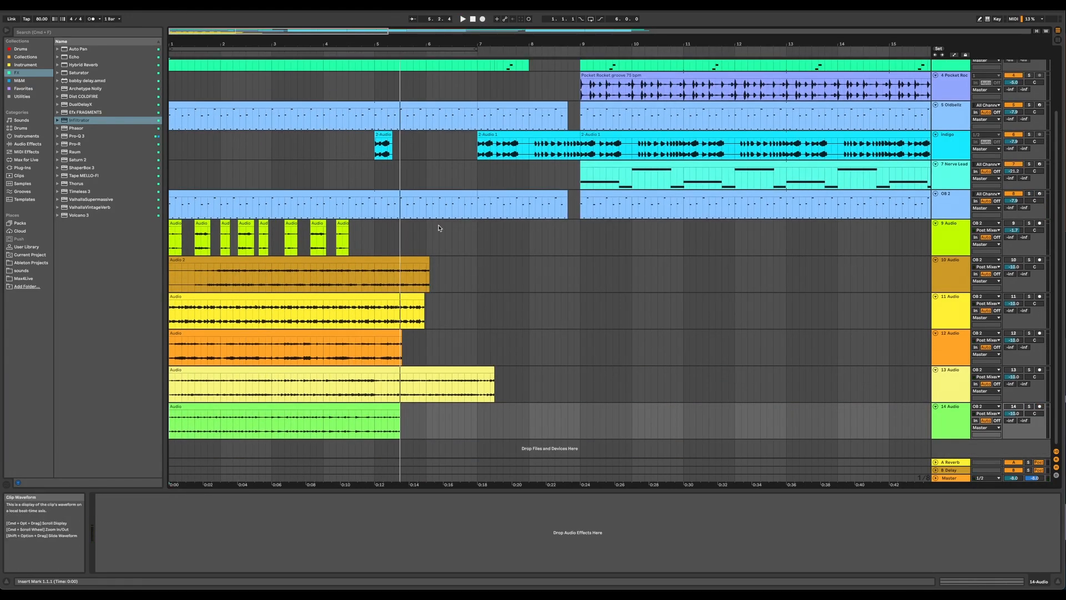
click(176, 224)
scroll(176, 224, up, 5)
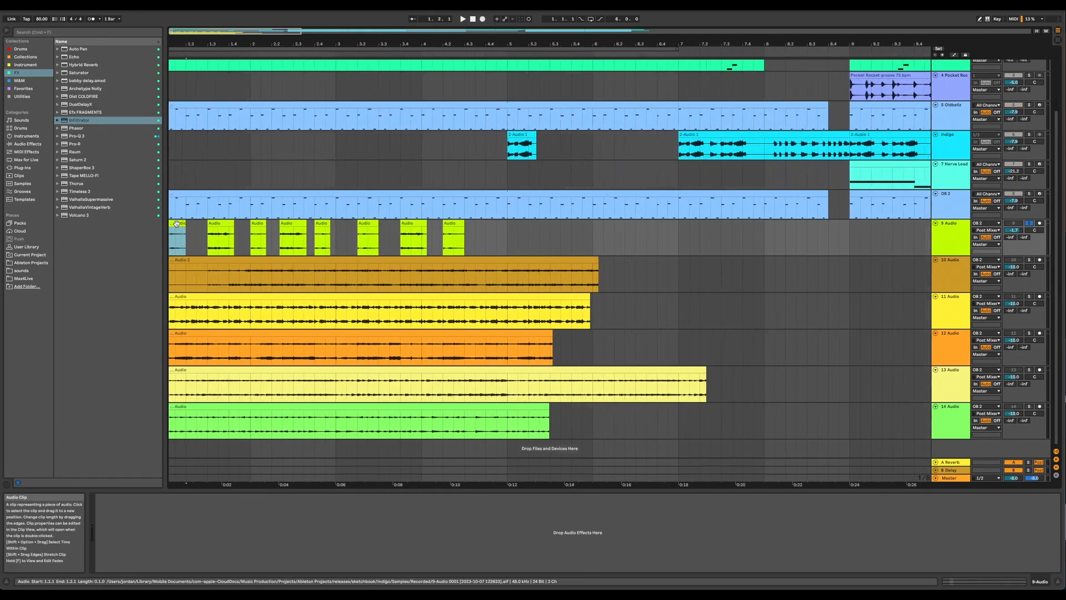
scroll(176, 224, up, 1)
key(space)
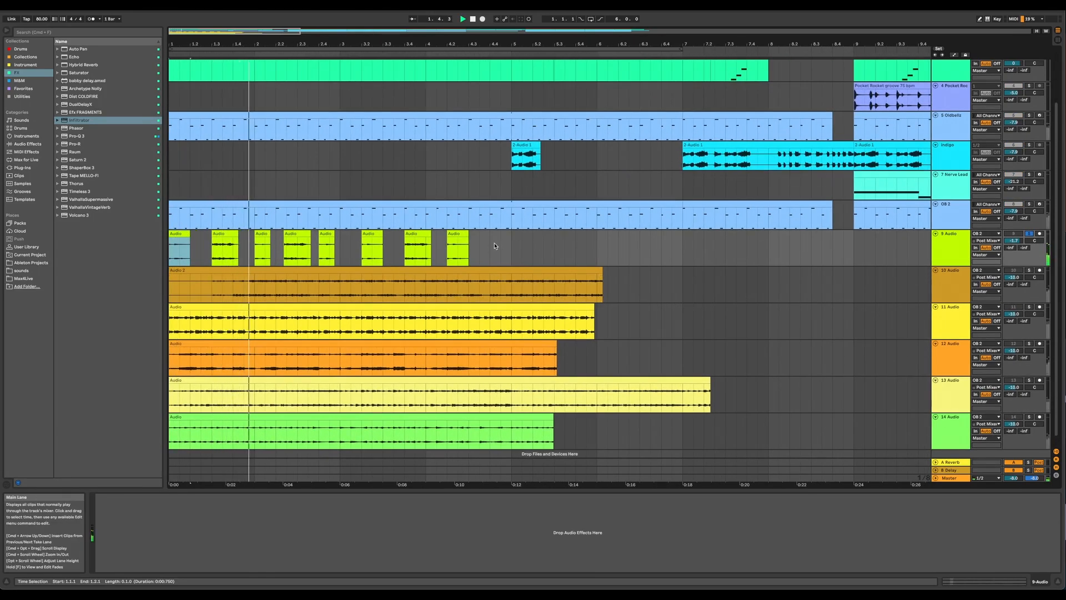
Solo 10 Audio, delete its recording before 1.3 and play the remaining take.
click(211, 285)
click(201, 270)
key(Delete)
click(225, 271)
key(space)
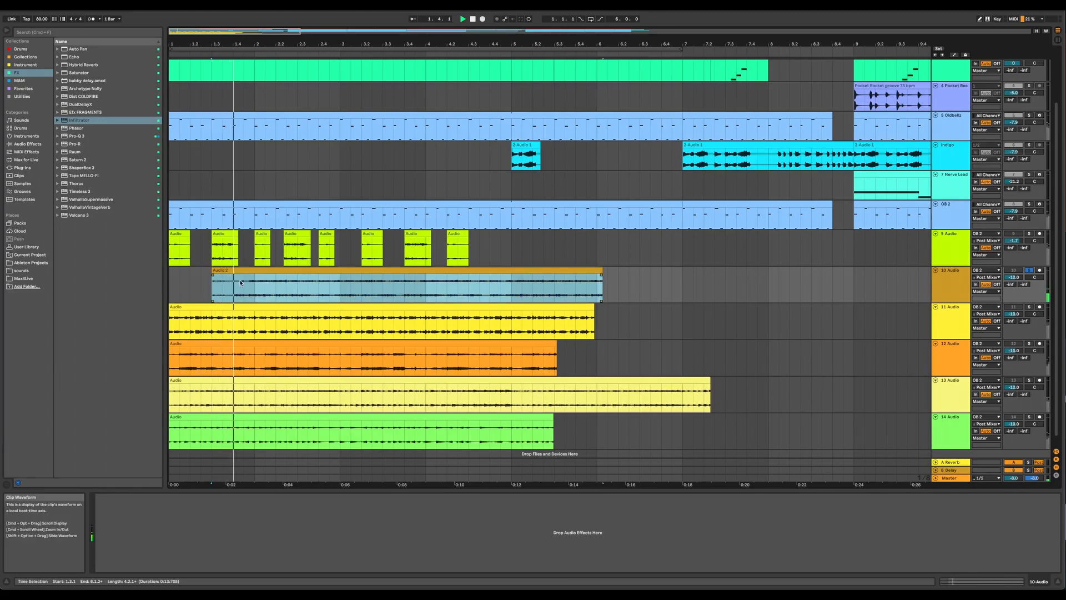
Cut the 10 Audio recording into two short clips starting at 1.2 and about 1.4.3, deleting the rest.
click(246, 293)
key(space)
key(space)
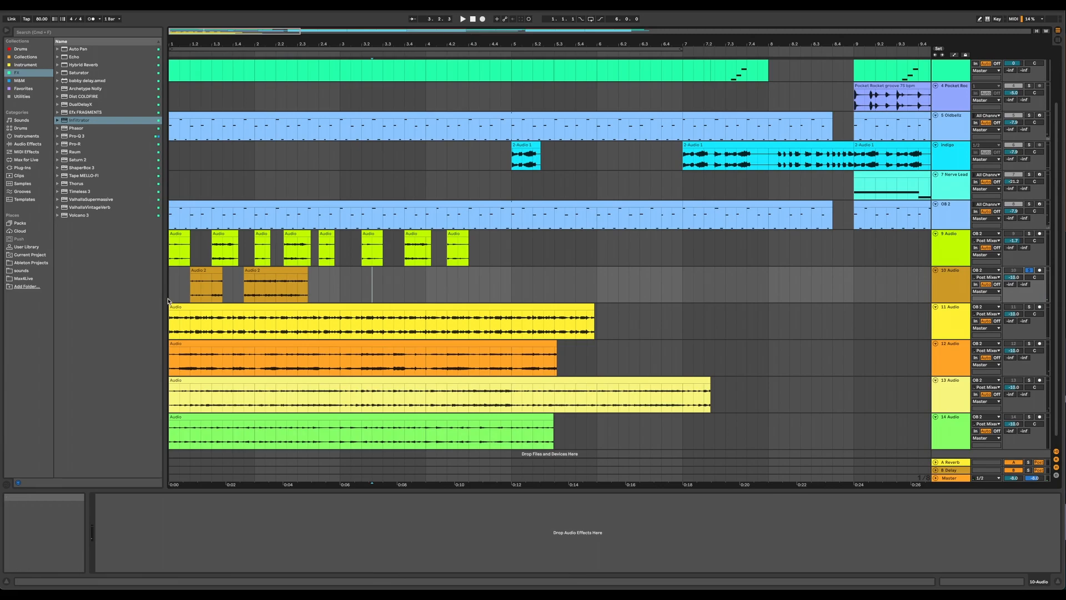
Solo 11 Audio, split off a short opening clip at bar 1 and move the remaining recording to bar 3.
click(179, 305)
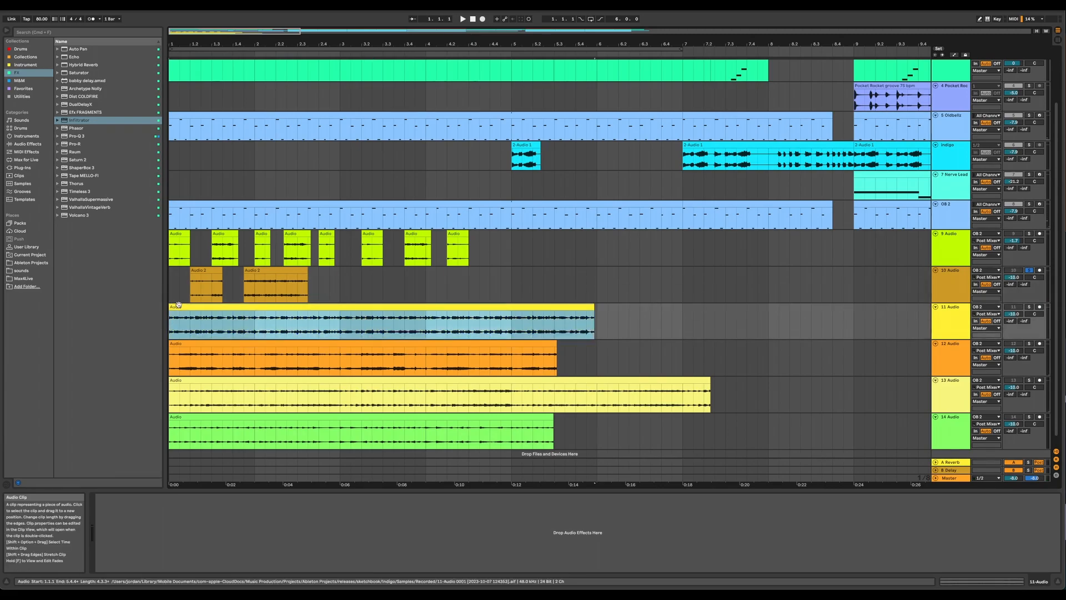
click(1029, 307)
super+scroll(208, 307, up, 5)
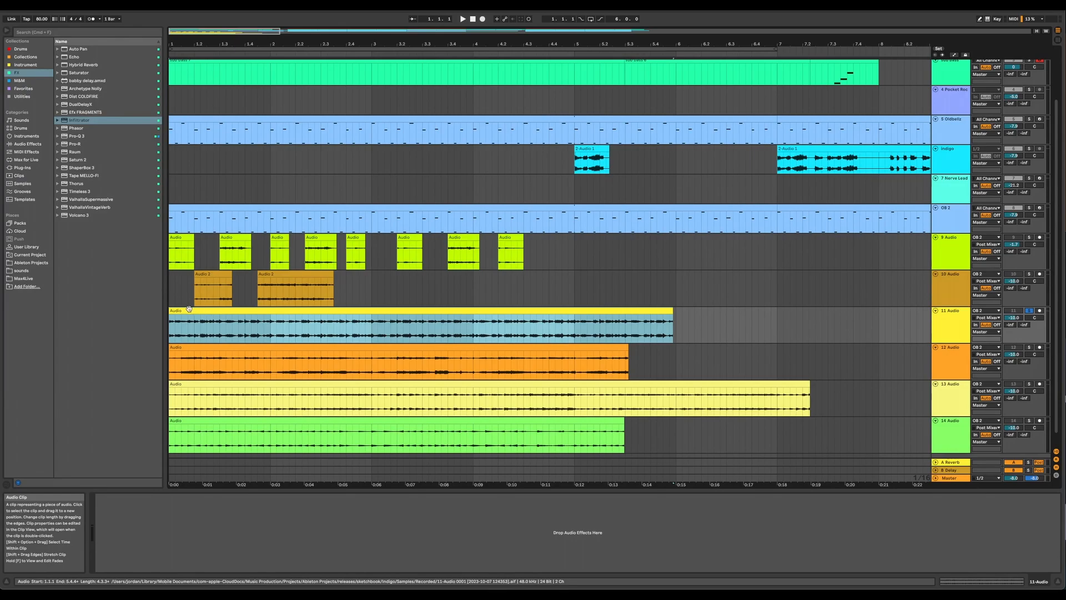
key(space)
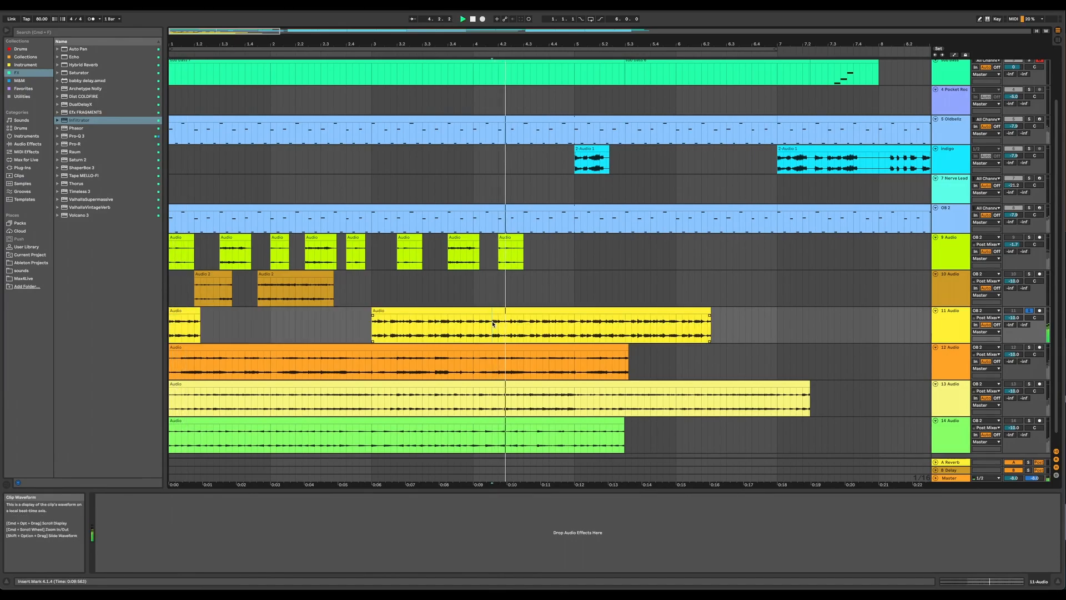
Delete the 11 Audio passage from bar 3 to 4.1.4 and chop the remaining audio into three short spaced clips.
drag(493, 322, 372, 322)
key(Delete)
click(500, 312)
key(space)
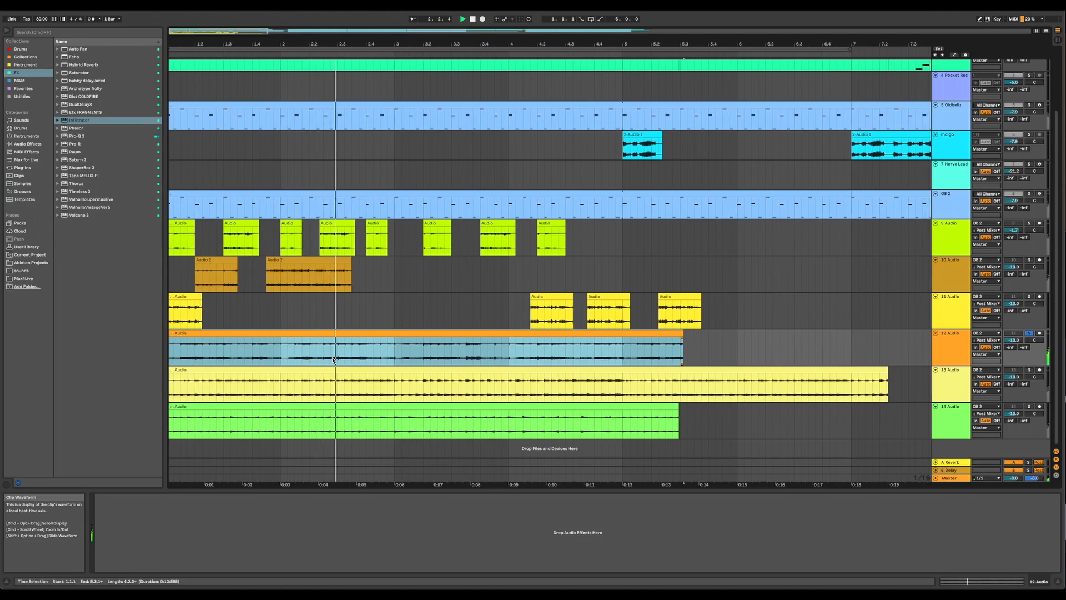
Stop and unsolo 12 Audio, then solo 13 Audio and play its recording from the start.
scroll(333, 360, left, 1)
key(space)
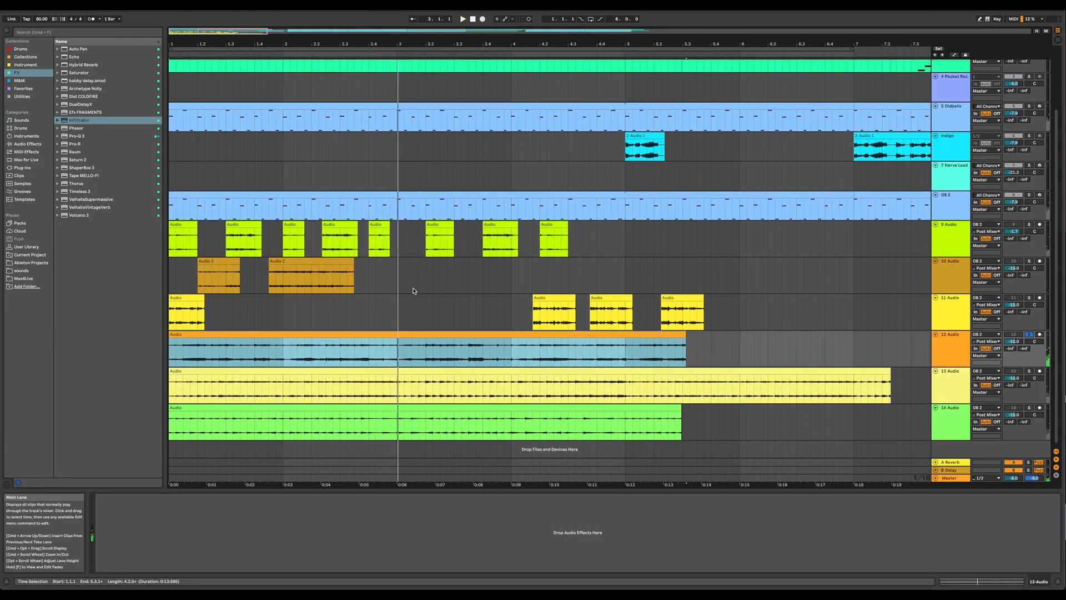
click(1030, 335)
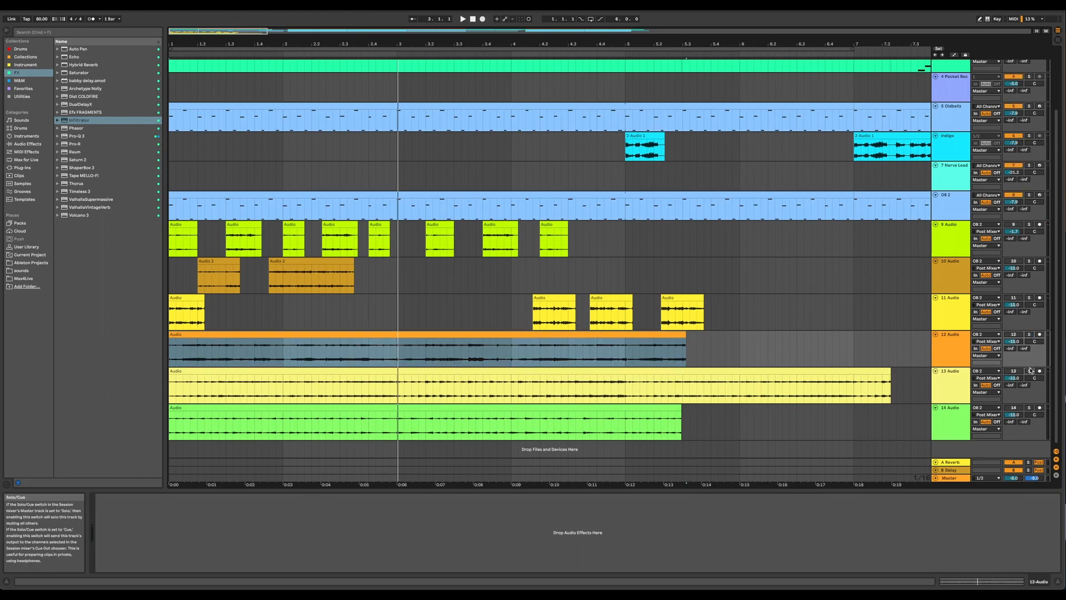
key(space)
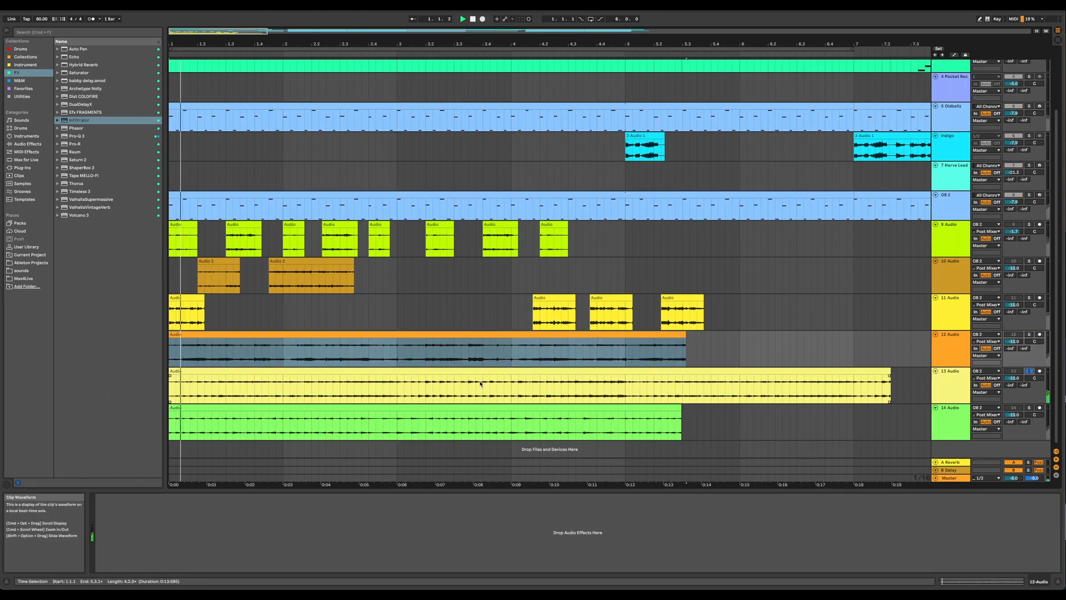
Split the 13 Audio recording at 1.3 and shift the remainder to leave a short gap.
click(227, 392)
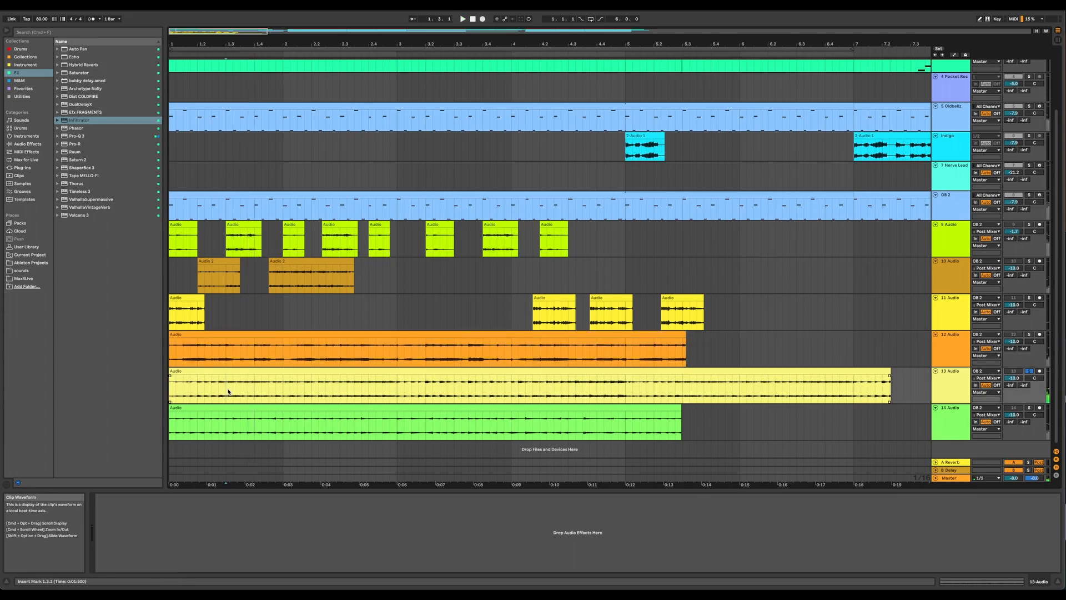
drag(235, 371, 256, 374)
click(209, 372)
key(space)
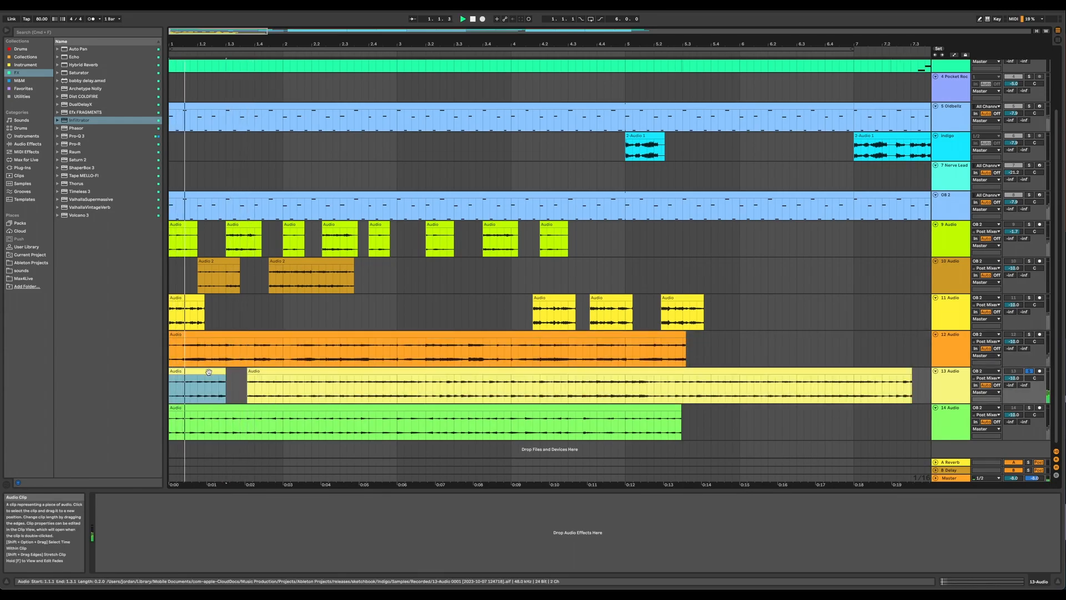
Delete the next passage of the 13 Audio recording, move the remainder to bar 2 and play it.
click(294, 373)
click(294, 374)
key(Delete)
key(space)
drag(325, 373, 297, 378)
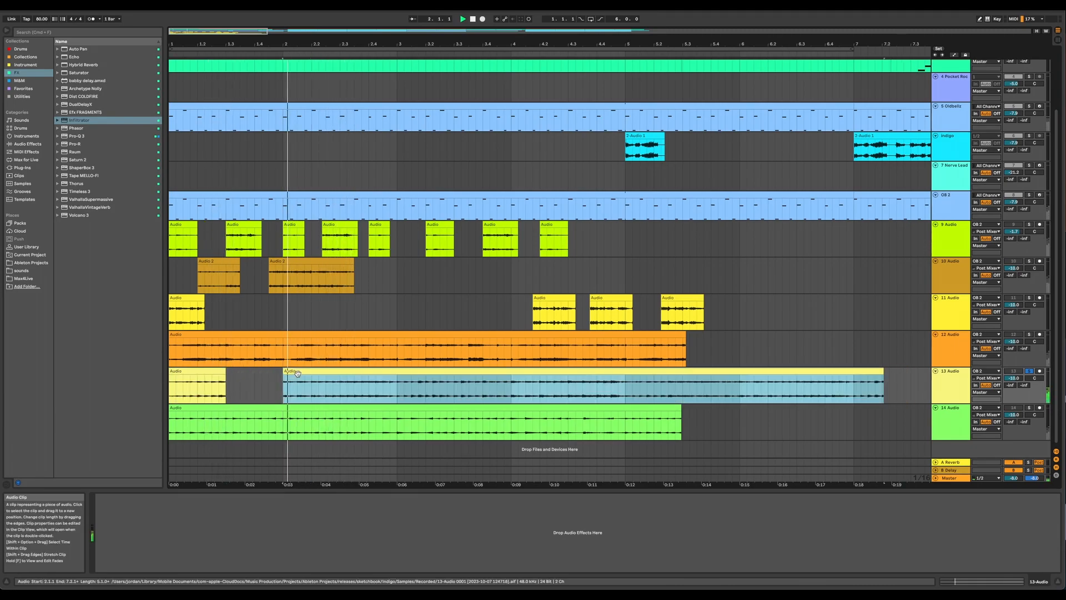
key(space)
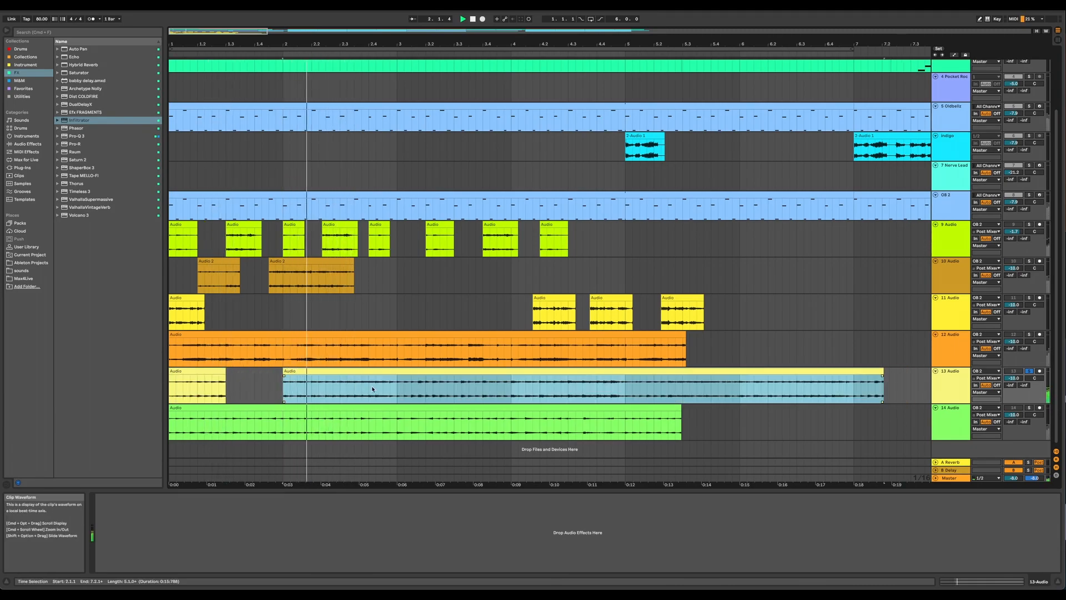
Chop the 13 Audio recording from bar 2 onward into five short spaced clips, the last one in bar 6.
click(340, 384)
key(super+e)
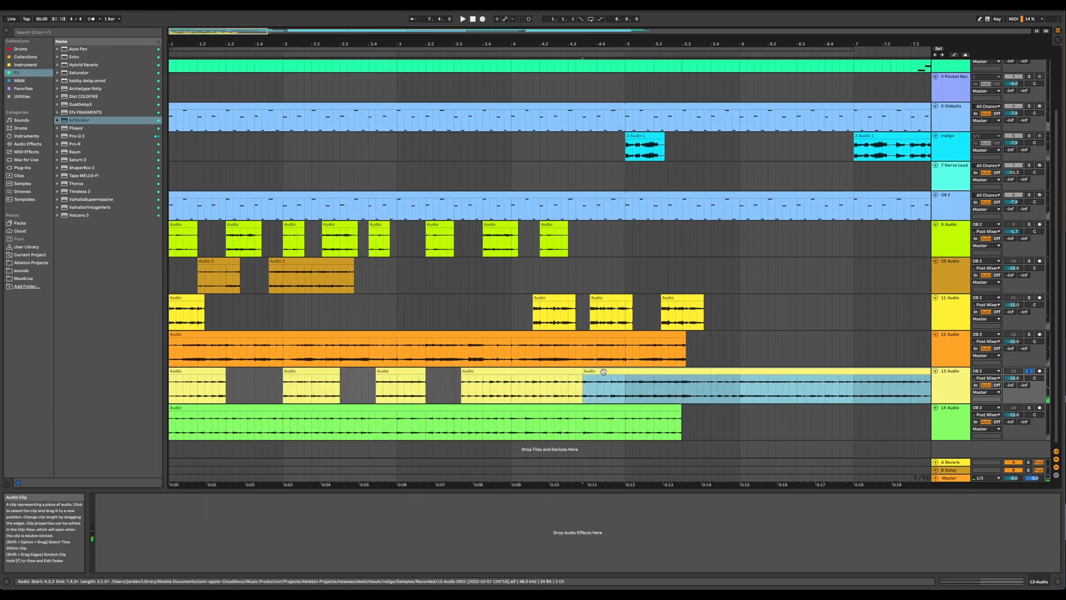
drag(604, 373, 625, 371)
Play the 14 Audio recording, split it at 1.4 and delete the part before the split.
key(space)
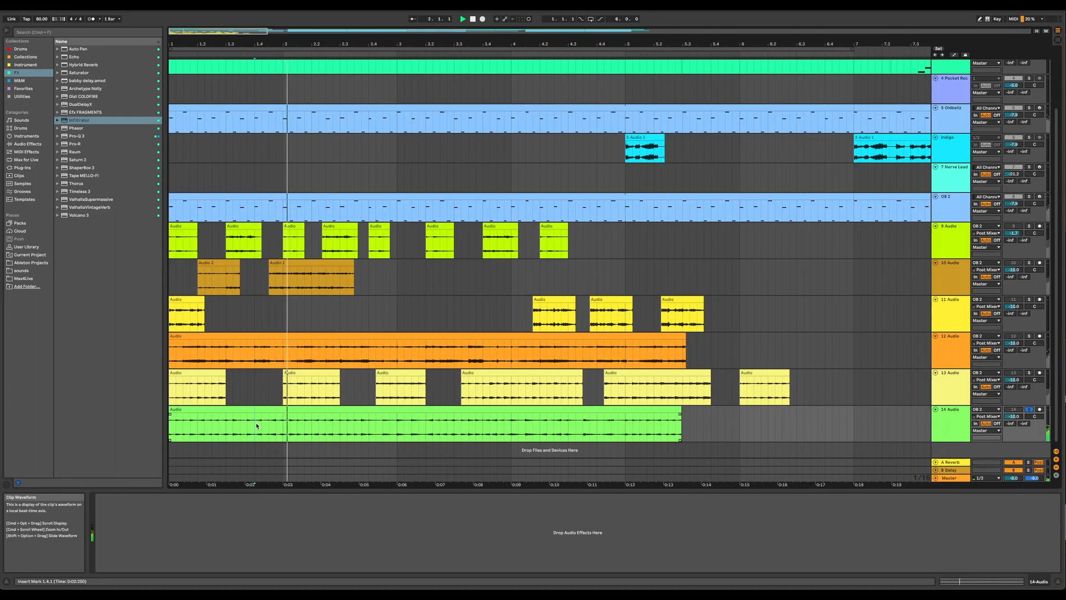
key(space)
key(super+e)
click(248, 411)
key(Delete)
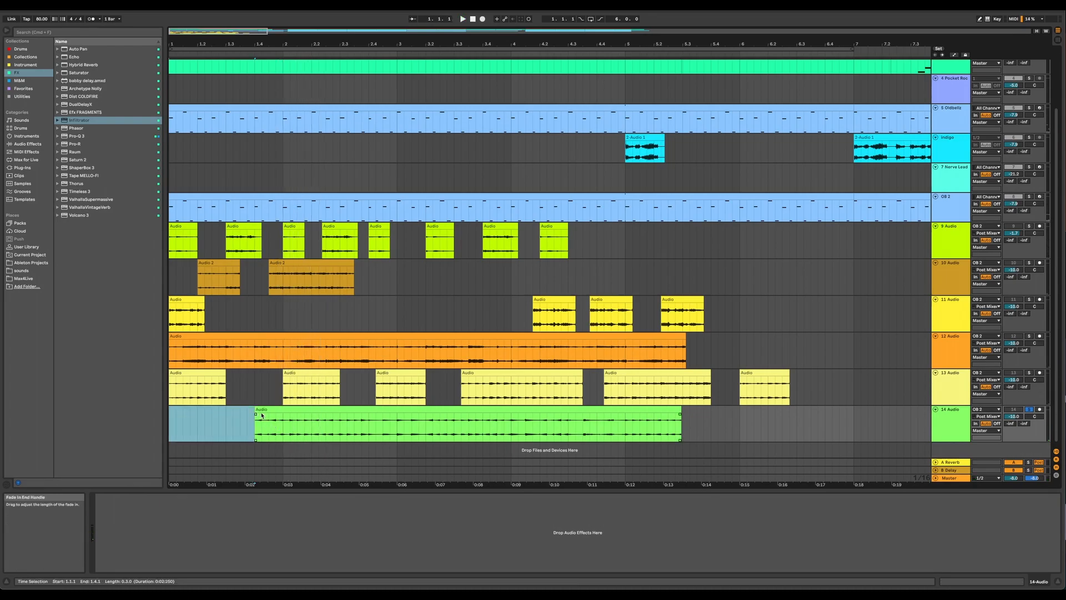
Chop the remaining 14 Audio recording into five short spaced clips between 1.4 and 5.3.
click(328, 429)
key(space)
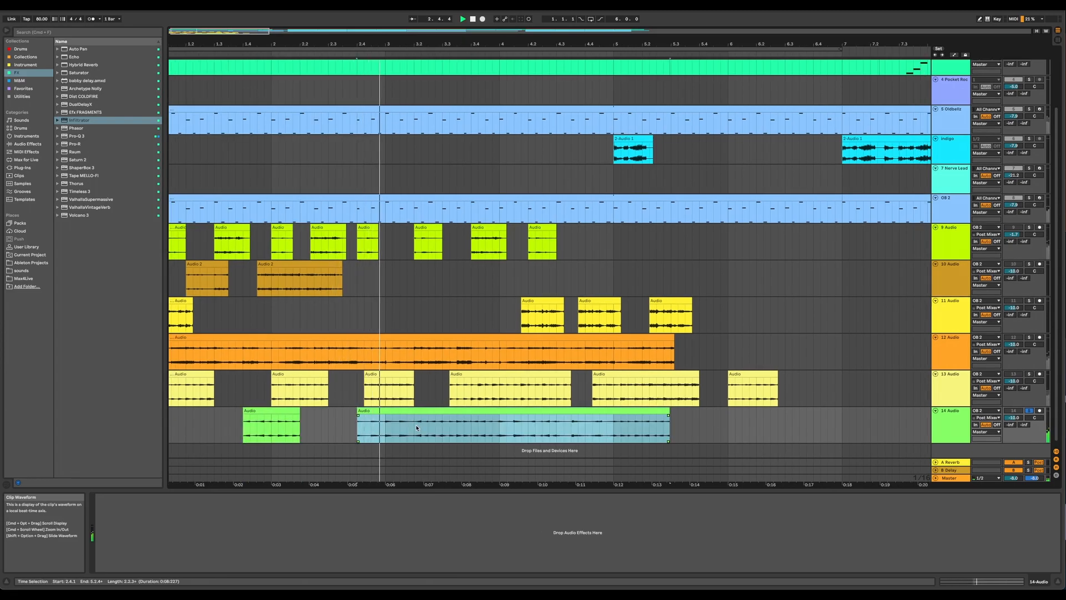
click(414, 426)
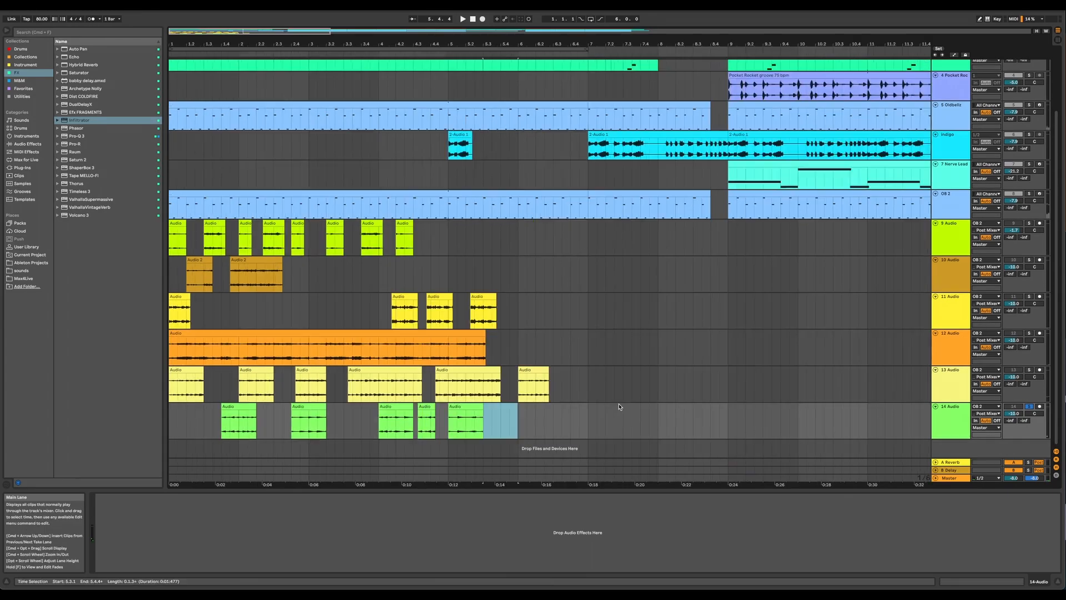
click(300, 282)
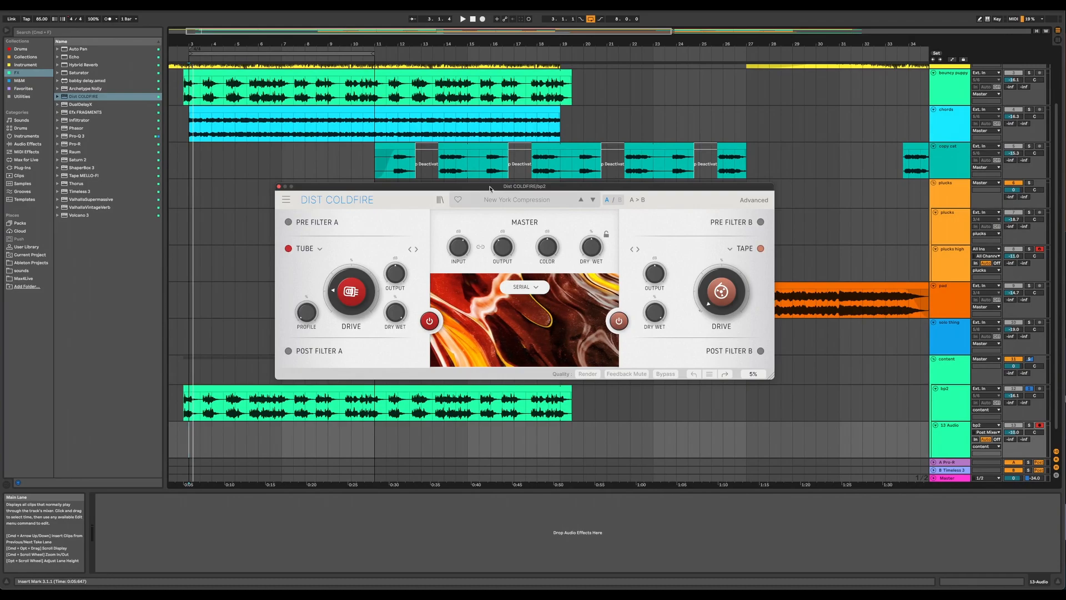
Play the bp2 clip from bar 3, turn off Dist COLDFIRE's bypass and step through its presets to Clean And Nice Sub.
click(190, 403)
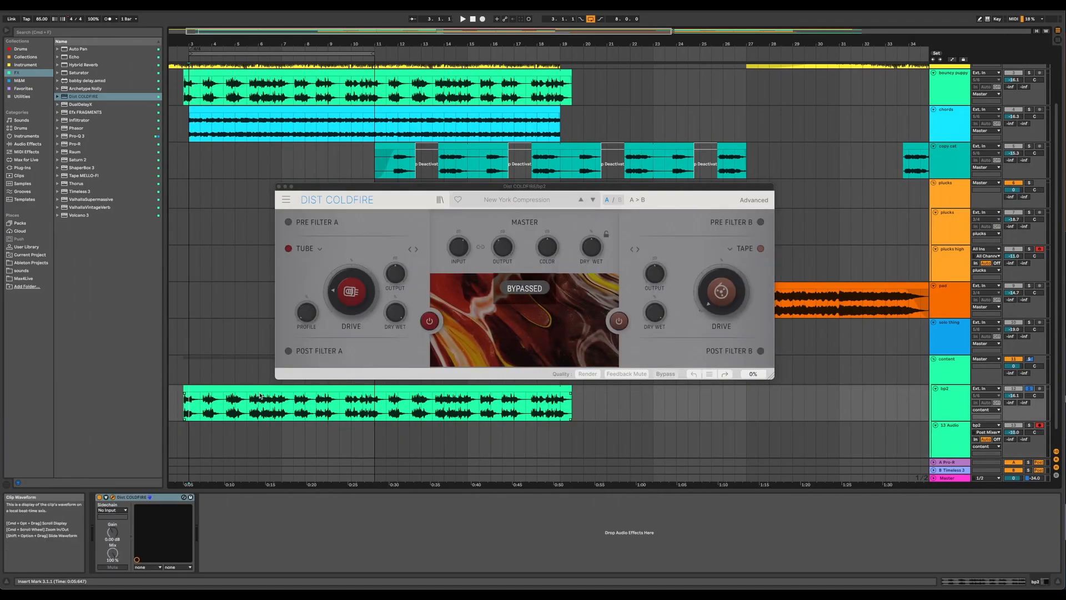
key(space)
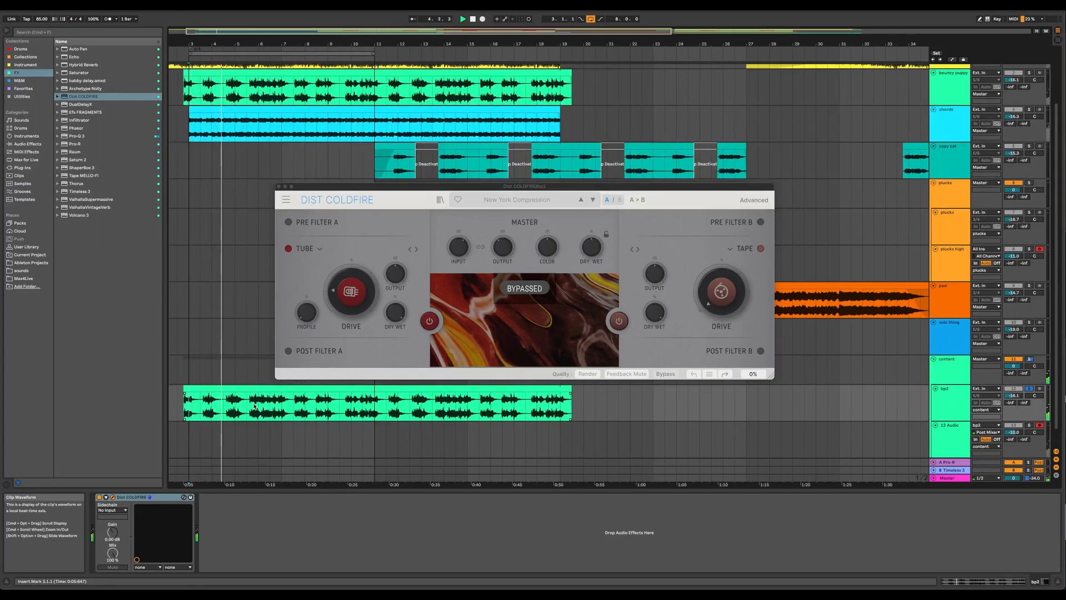
click(658, 376)
drag(563, 188, 569, 188)
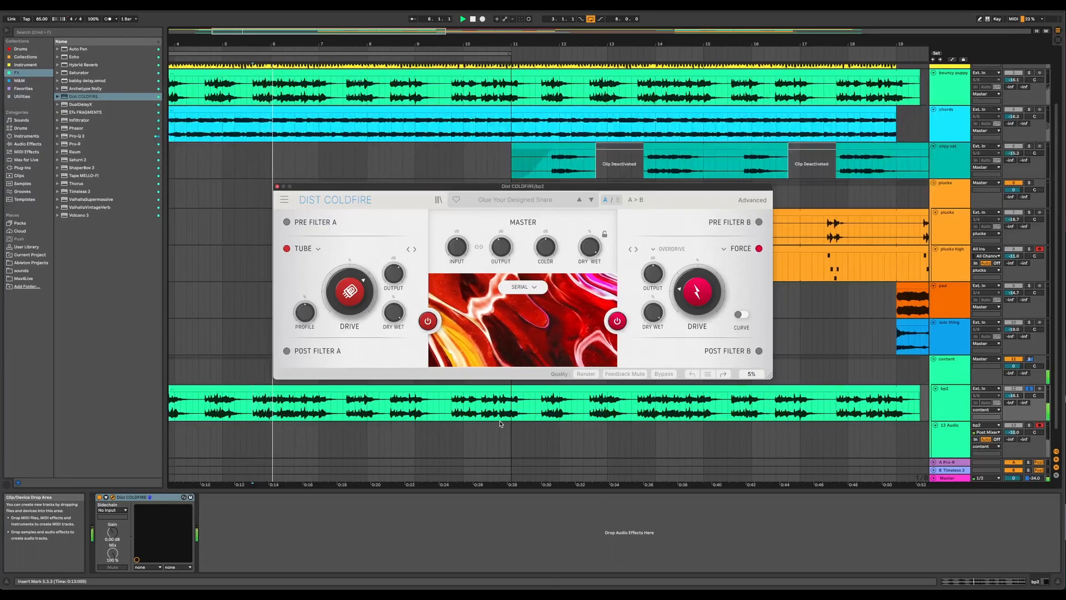
click(590, 200)
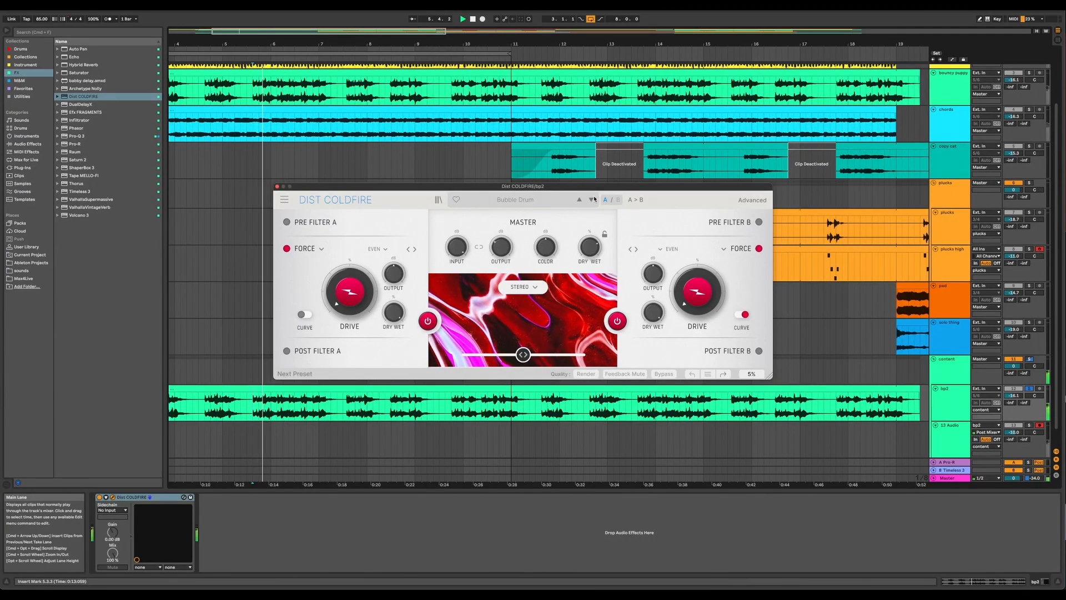
click(591, 201)
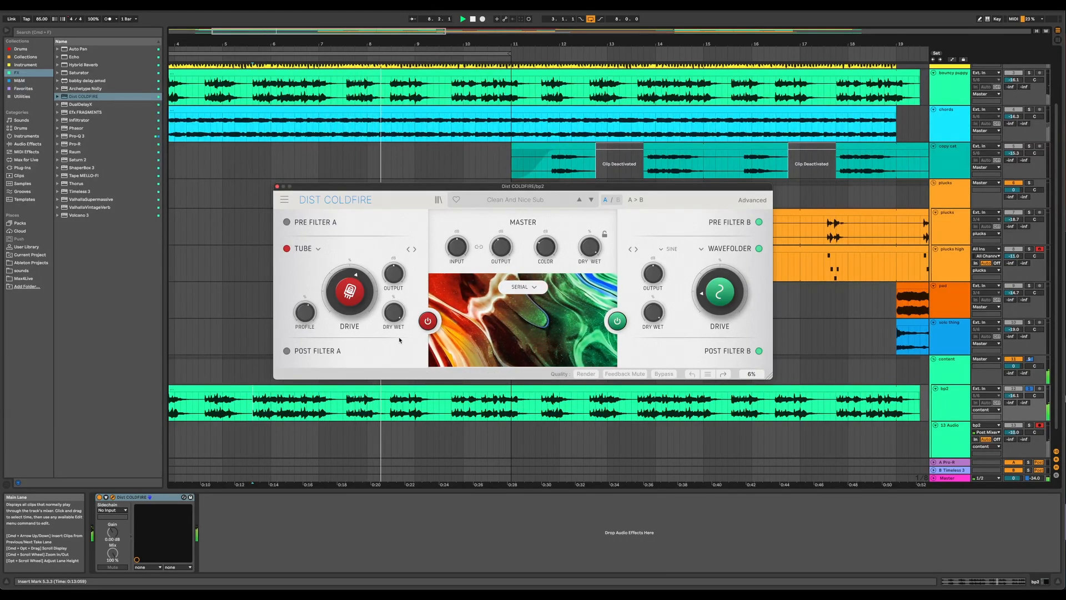
Record the processed bp2 signal onto 13 Audio from bar 3 with the arrangement loop off, and stop past bar 11.
scroll(229, 426, down, 5)
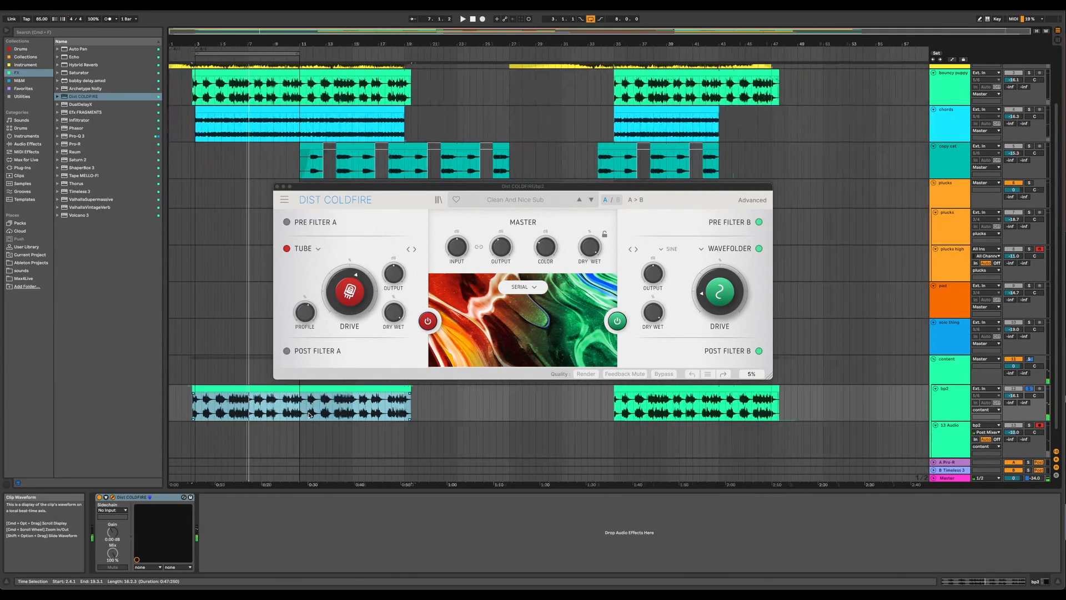
scroll(229, 426, up, 1)
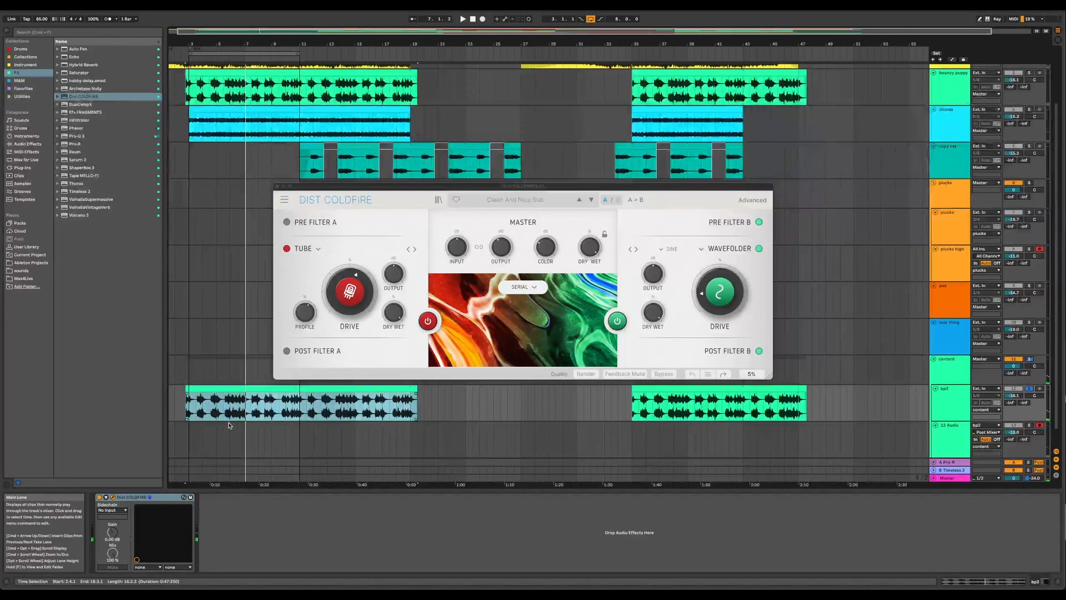
click(190, 438)
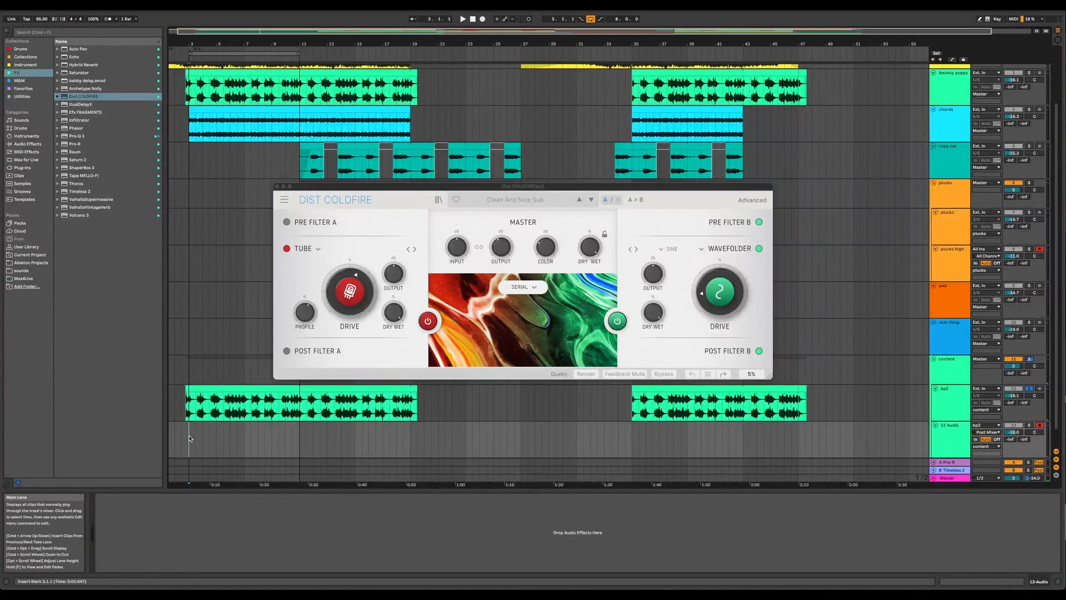
click(483, 20)
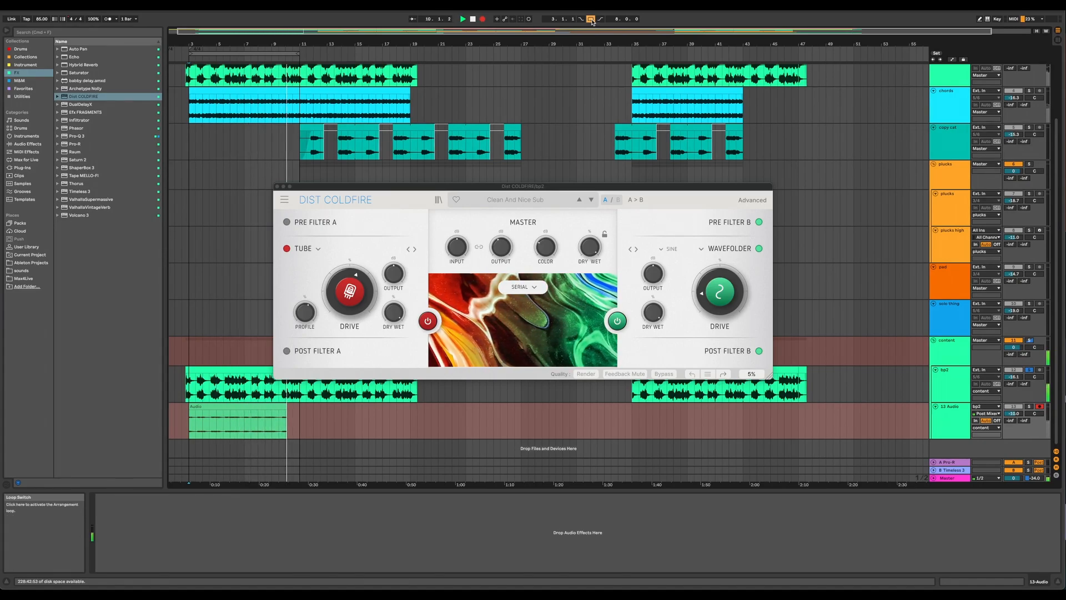
click(591, 20)
key(space)
Solo 13 Audio, split its new recording at bar 7 and delete everything before the split.
click(1029, 406)
scroll(218, 472, up, 5)
click(351, 421)
key(super+e)
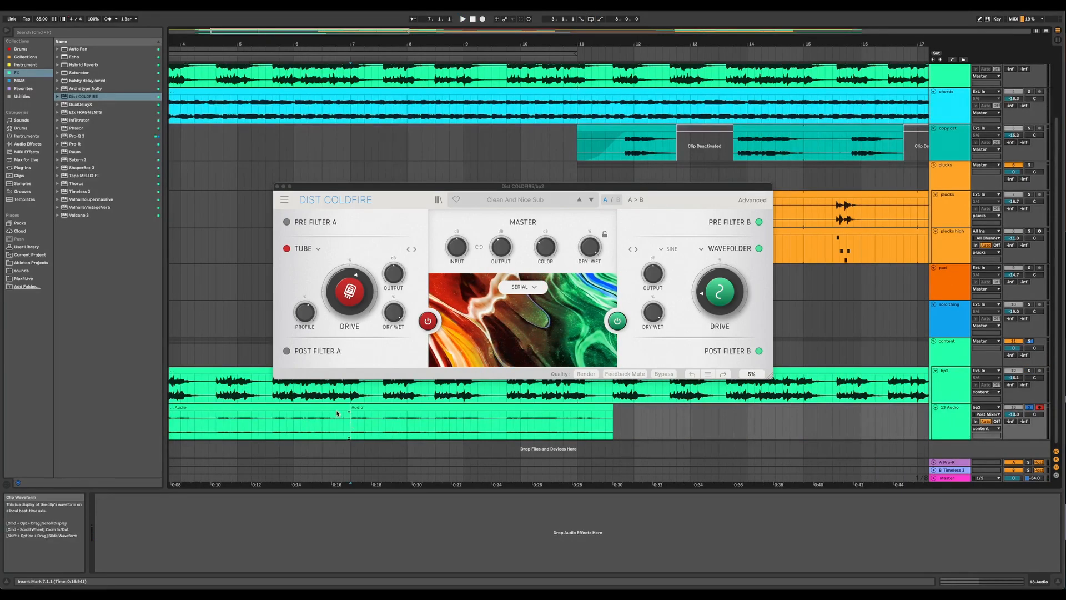
click(337, 414)
key(Delete)
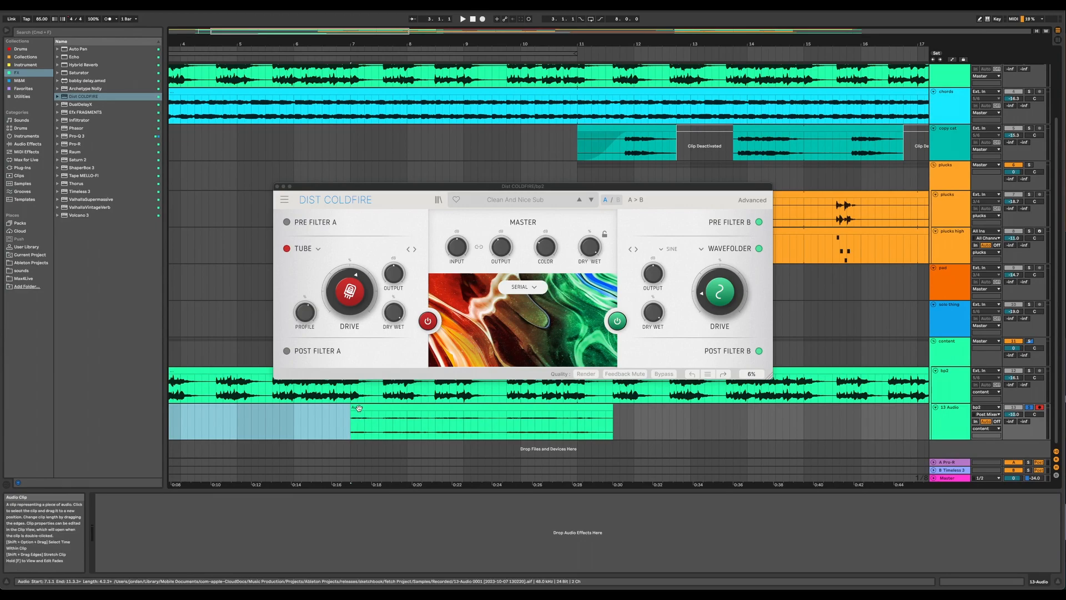
Play 13 Audio from bar 7, keep a short clip up to 7.3.3 and delete the passage before bar 9.
click(360, 408)
key(space)
click(389, 425)
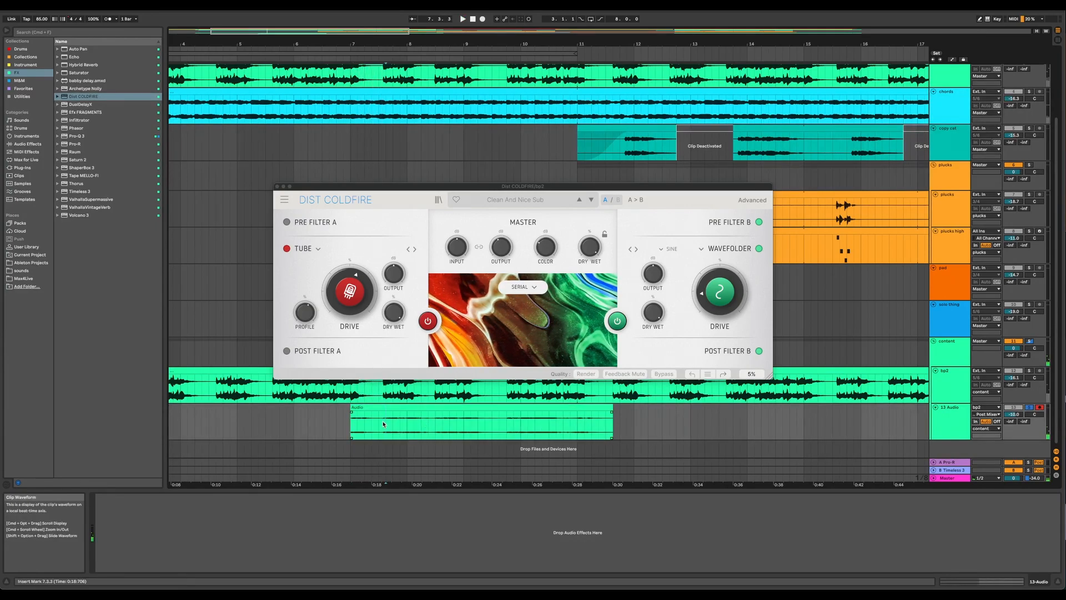
key(plus)
scroll(375, 423, up, 5)
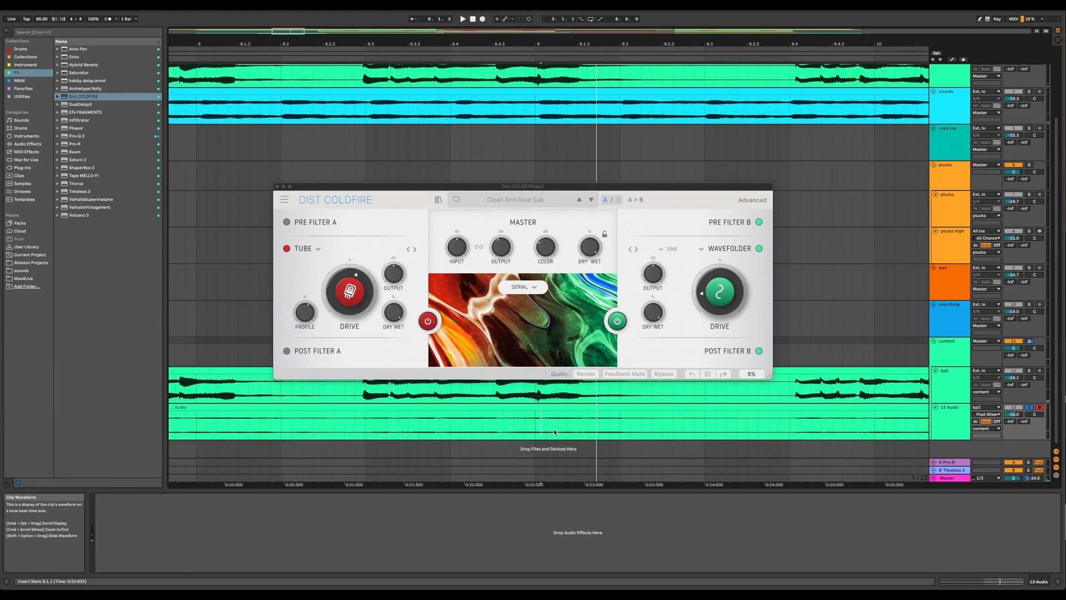
click(522, 408)
key(Delete)
Play 13 Audio from bar 9, shorten that clip to less than one bar and delete the rest of the recording.
click(551, 408)
key(space)
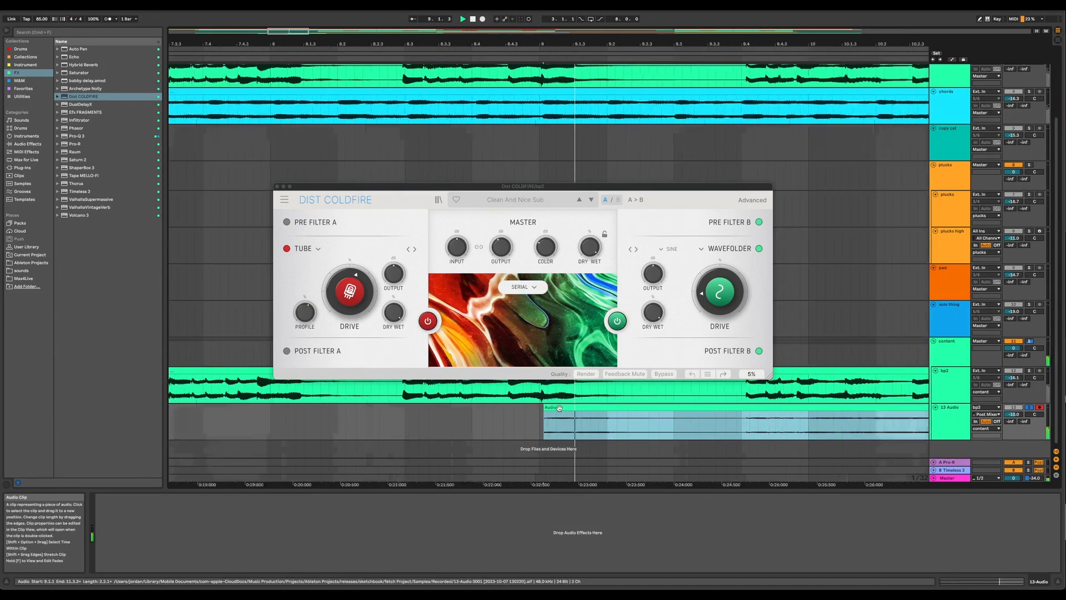
scroll(552, 425, down, 5)
click(567, 435)
scroll(561, 430, down, 5)
key(space)
drag(554, 426, 487, 425)
key(Delete)
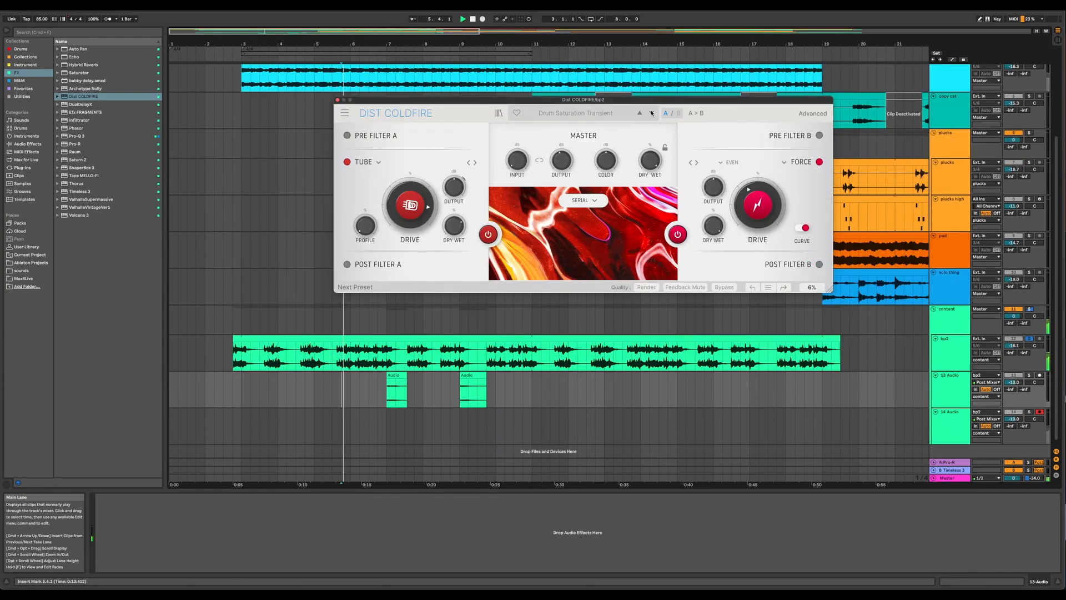
Play bp2 while stepping through the Dist COLDFIRE presets to Feedback Line, then stop and set the insert marker at bar 3.
click(652, 113)
click(652, 113)
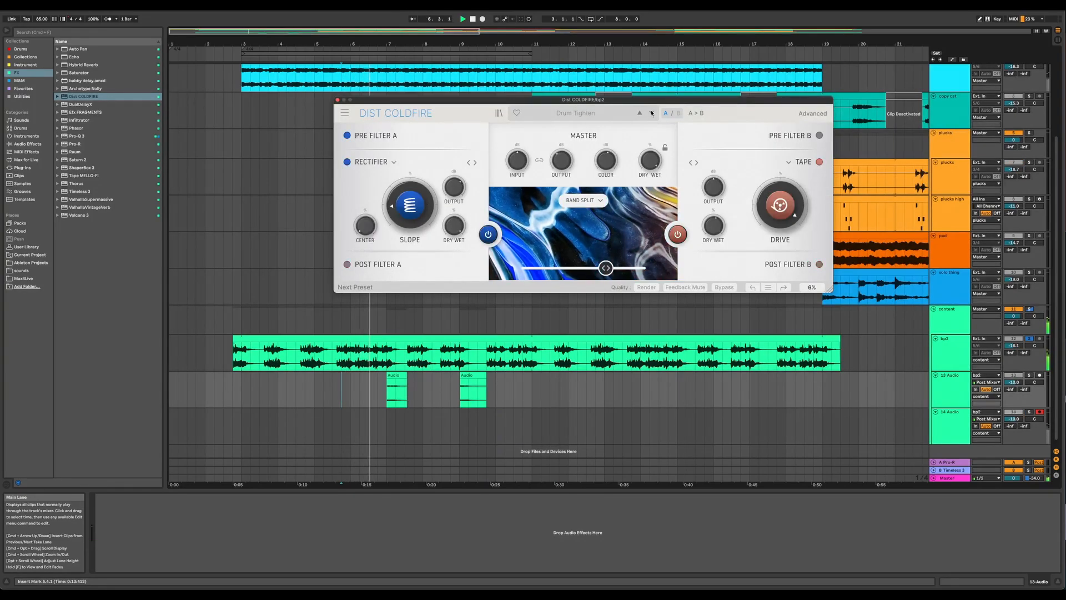
click(652, 113)
click(652, 113)
click(652, 114)
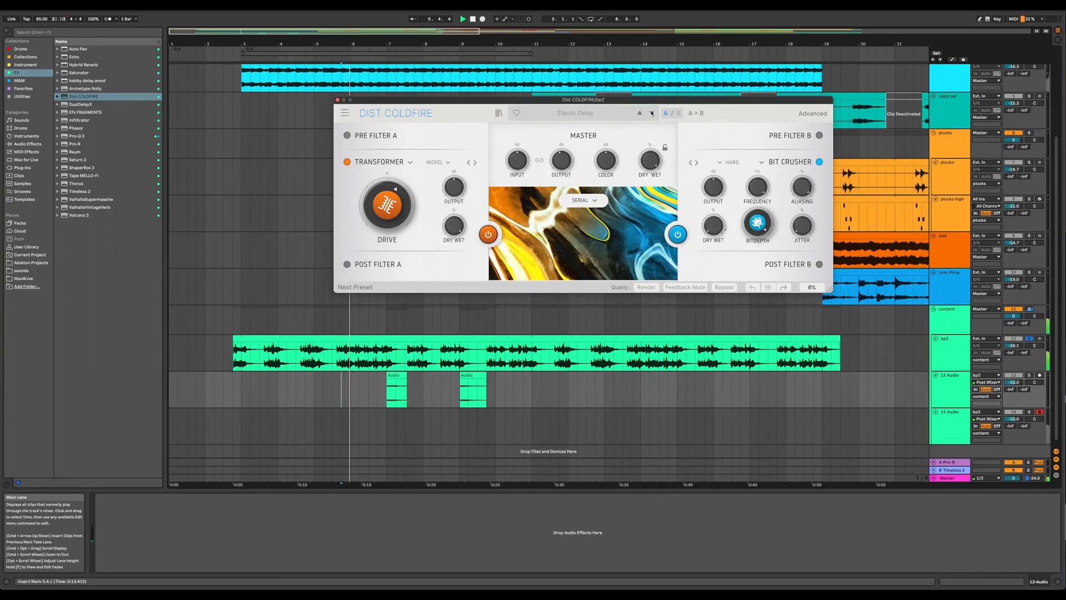
click(652, 113)
key(space)
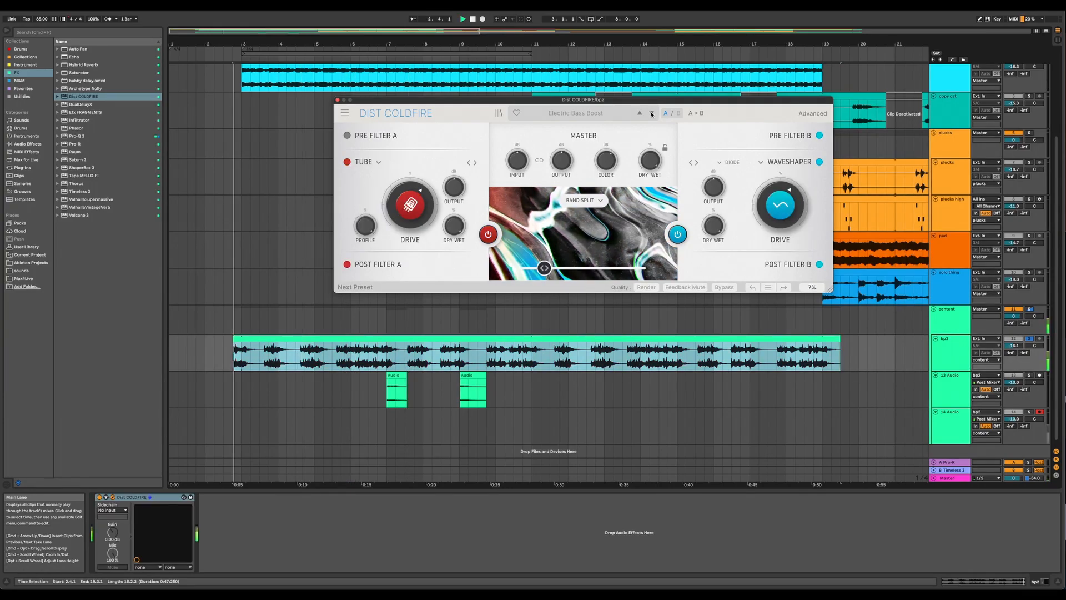
click(652, 113)
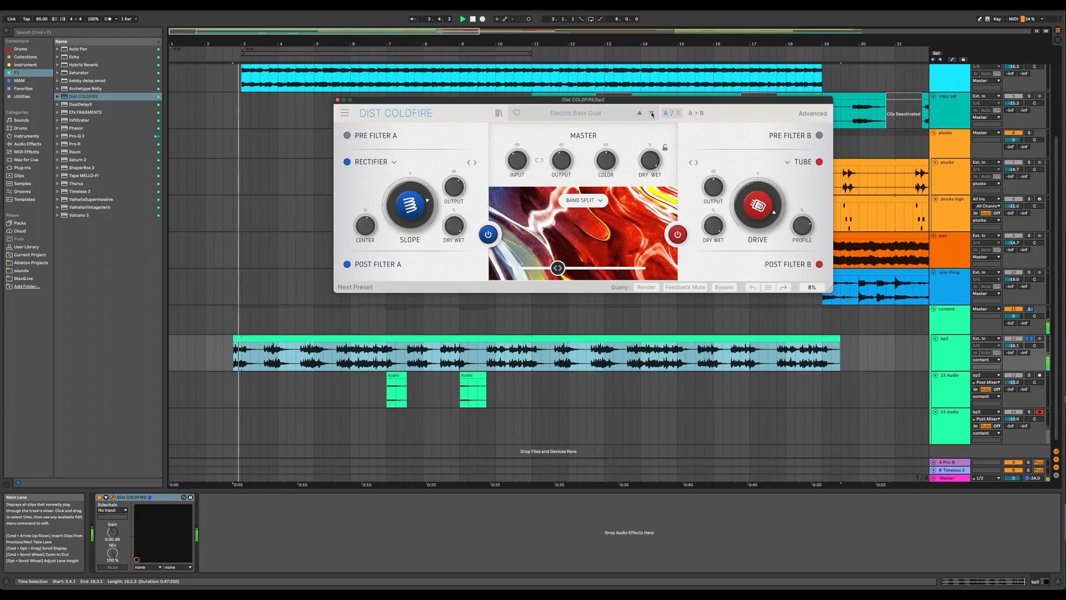
click(652, 113)
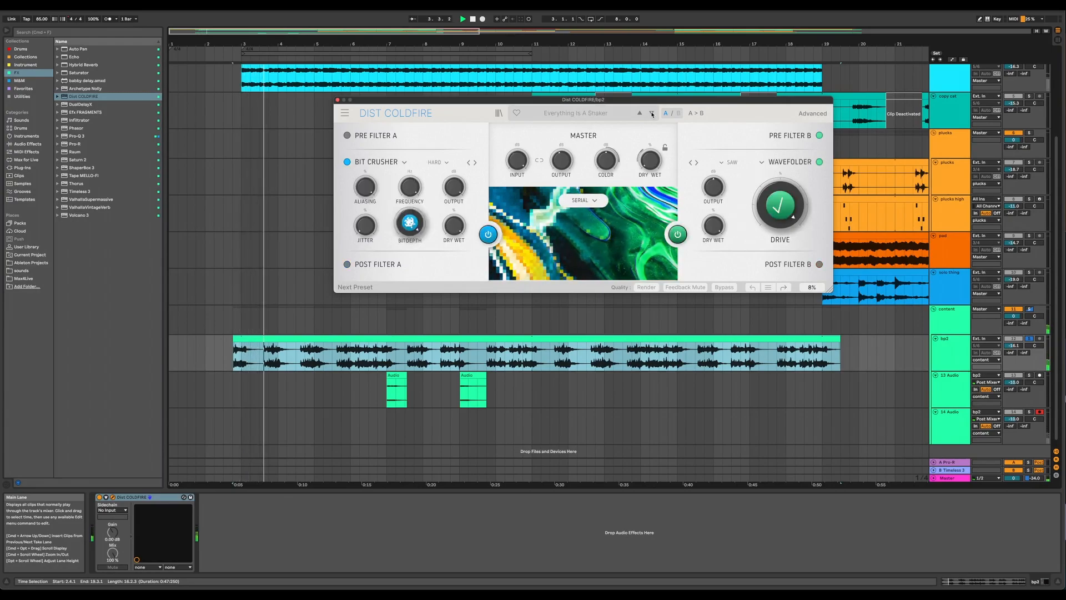
click(652, 114)
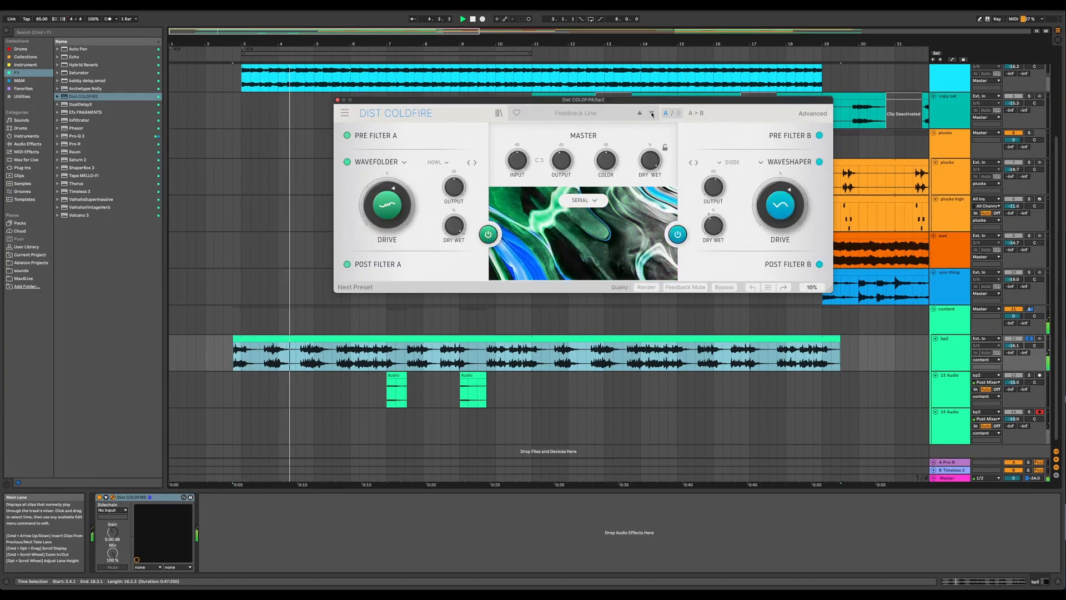
key(space)
click(242, 353)
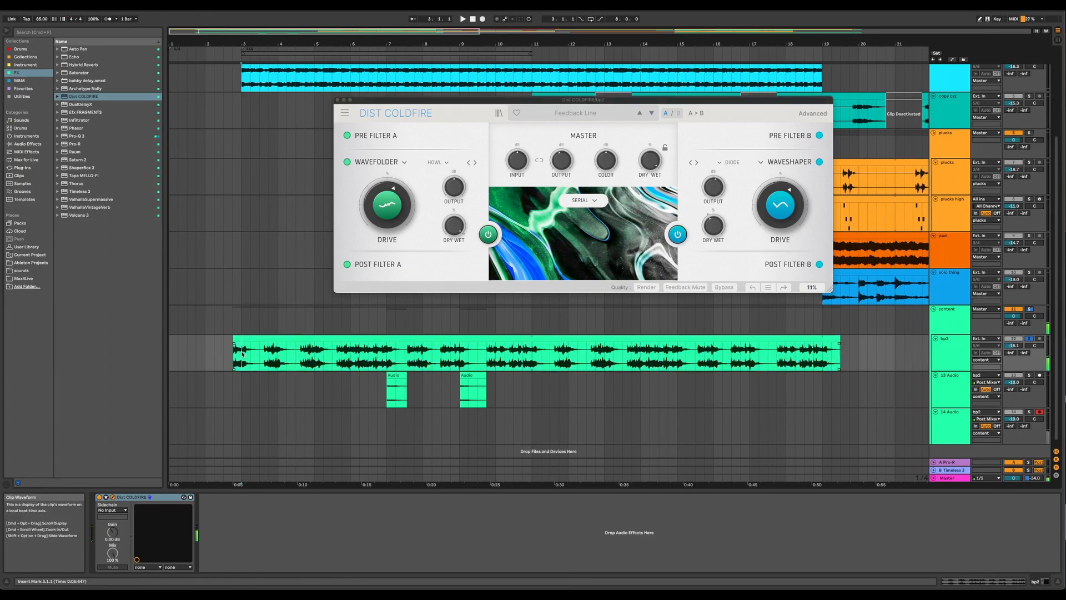
Select the bp2 clip and play it through the Feedback Line preset.
click(244, 338)
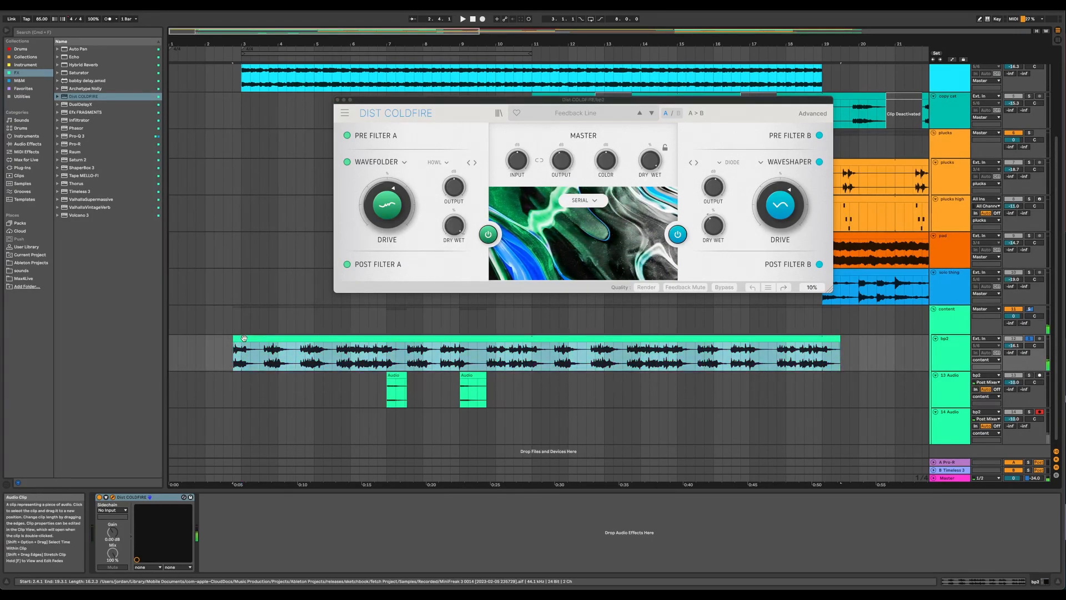
scroll(244, 338, up, 5)
scroll(244, 338, down, 3)
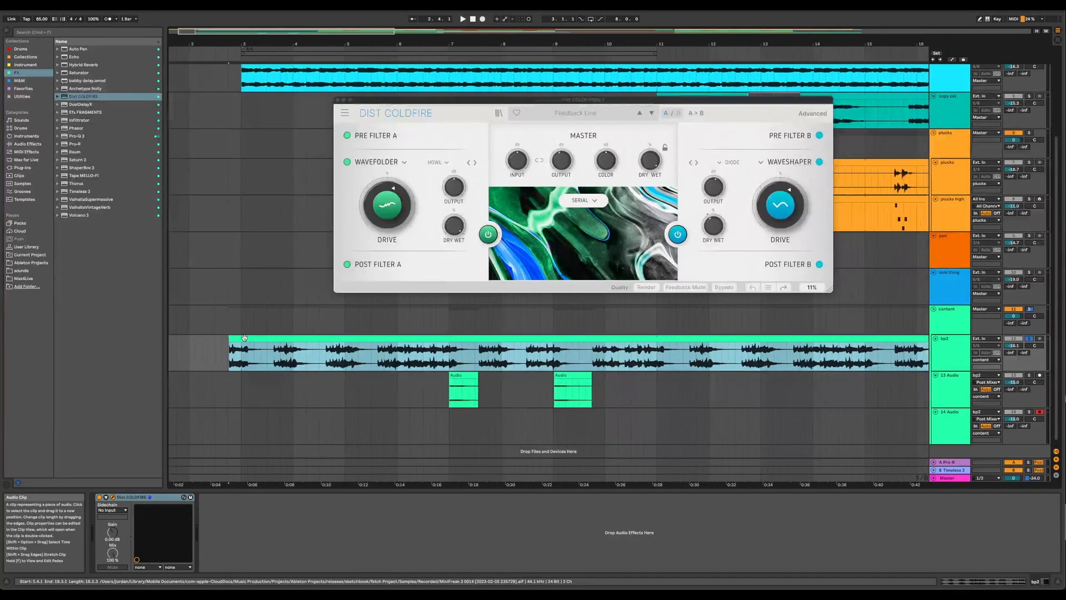
scroll(244, 337, down, 1)
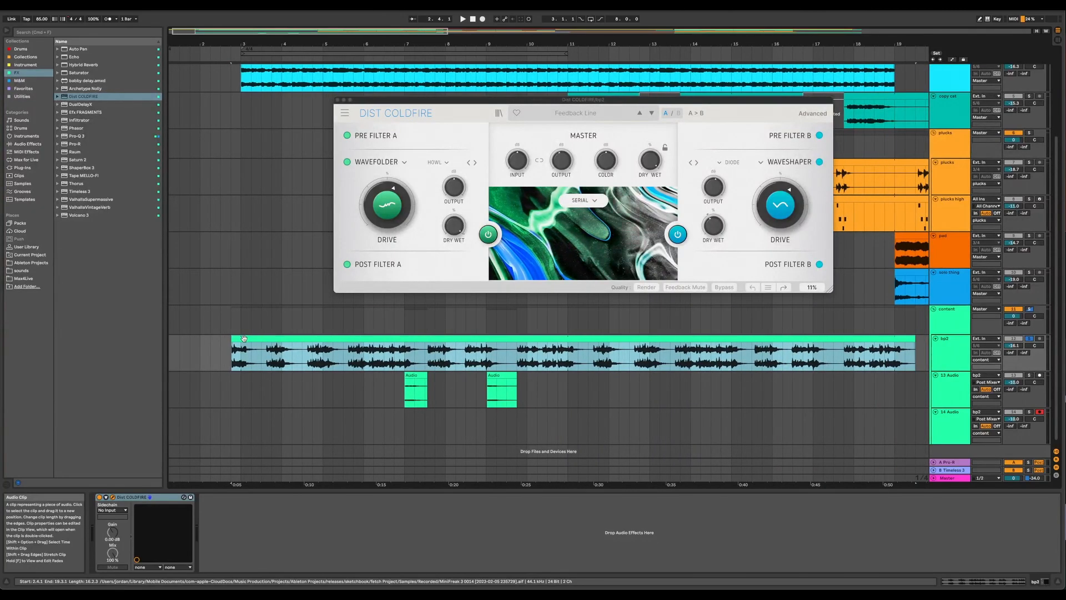
key(space)
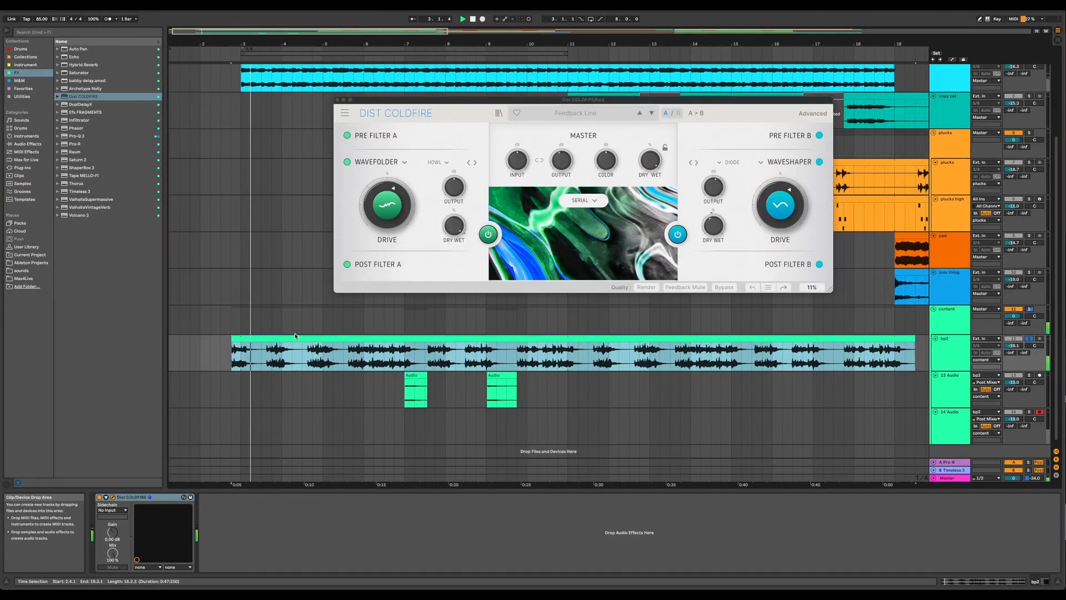
Colour the 14 Audio track red and set the 15 Audio track's input to 13-Audio.
right_click(954, 432)
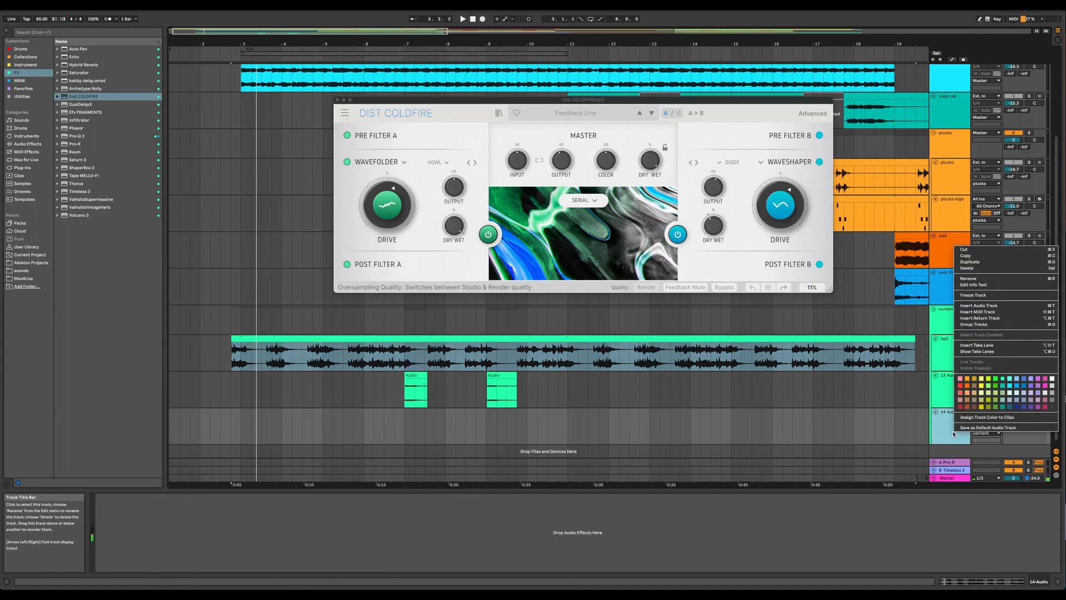
click(960, 386)
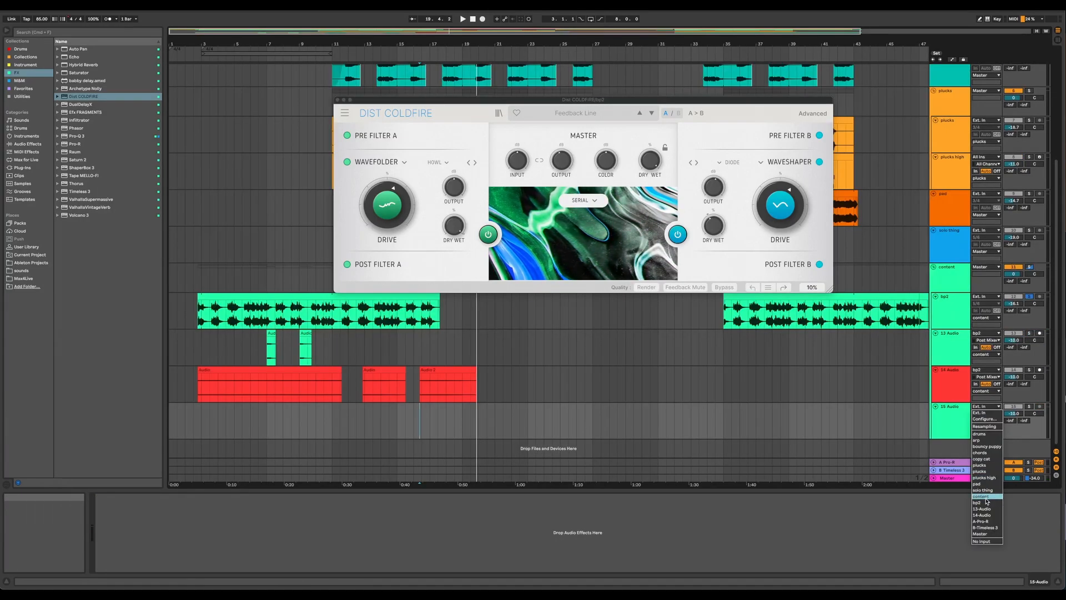
click(981, 509)
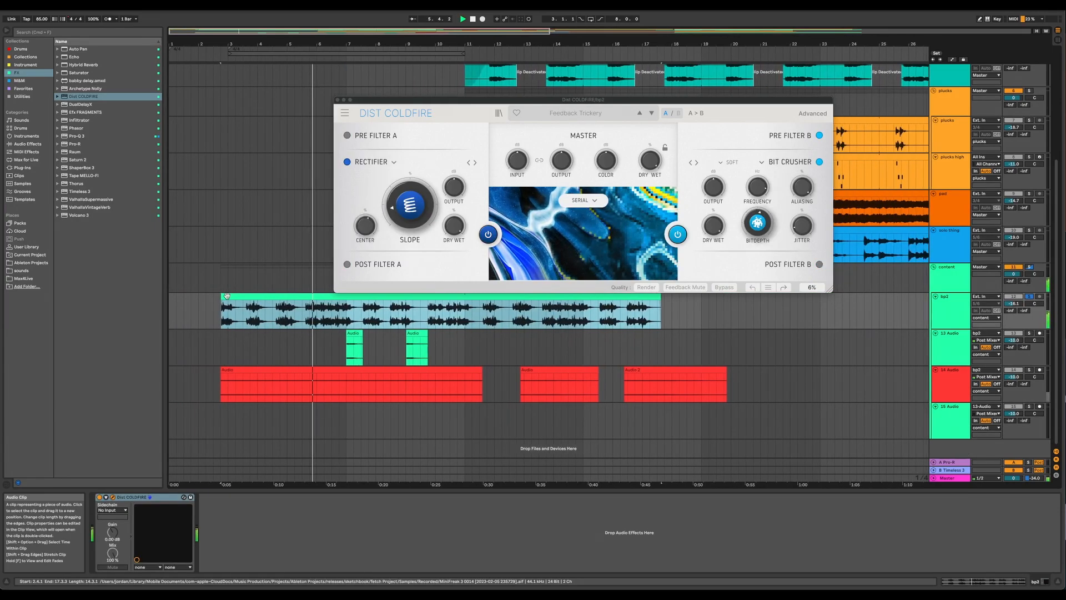
Arm 15 Audio for recording and place the insert marker on its lane near the start of the bp2 clip.
scroll(227, 295, down, 2)
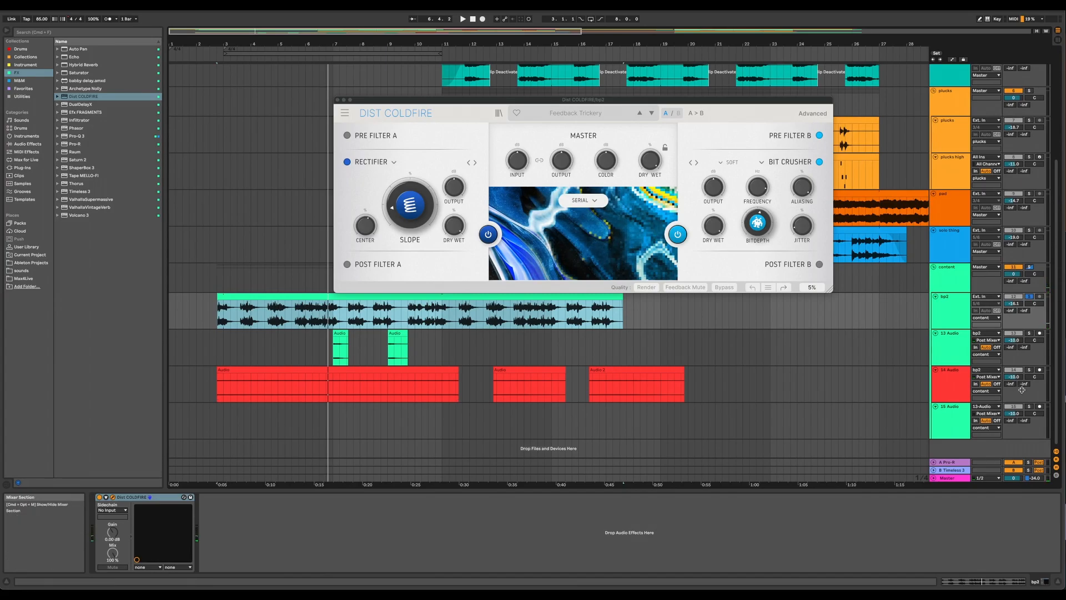
click(1040, 406)
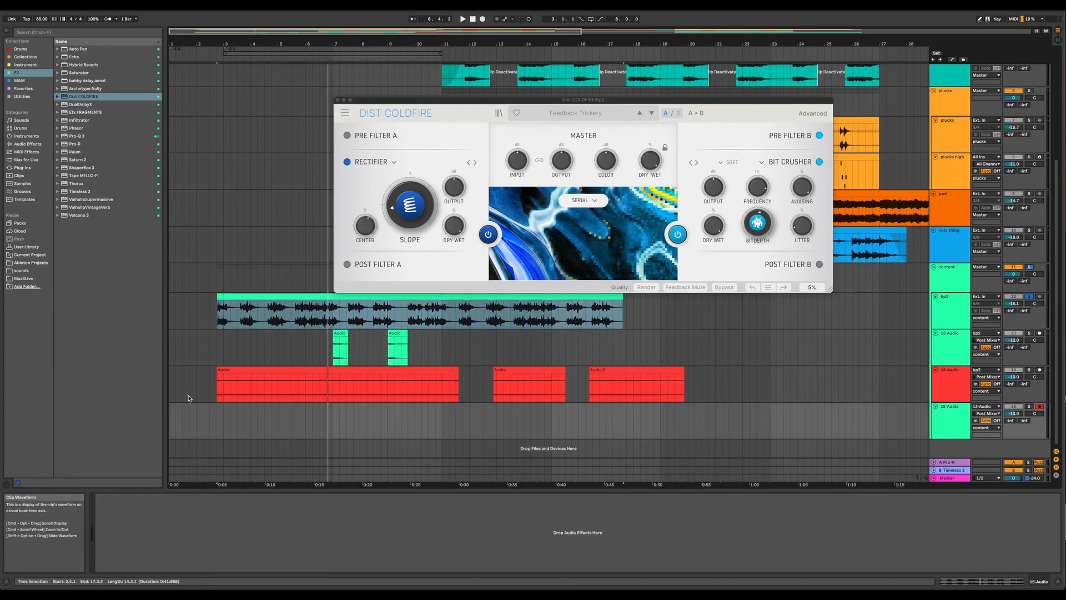
click(222, 418)
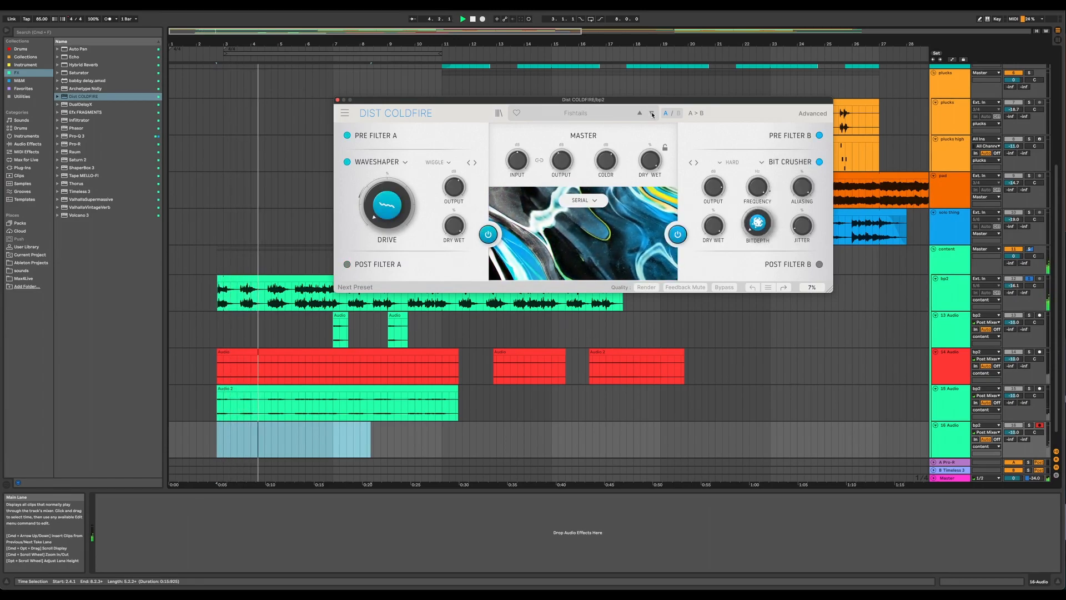
Audition the next Dist COLDFIRE preset during playback and return to Fishtails.
click(652, 113)
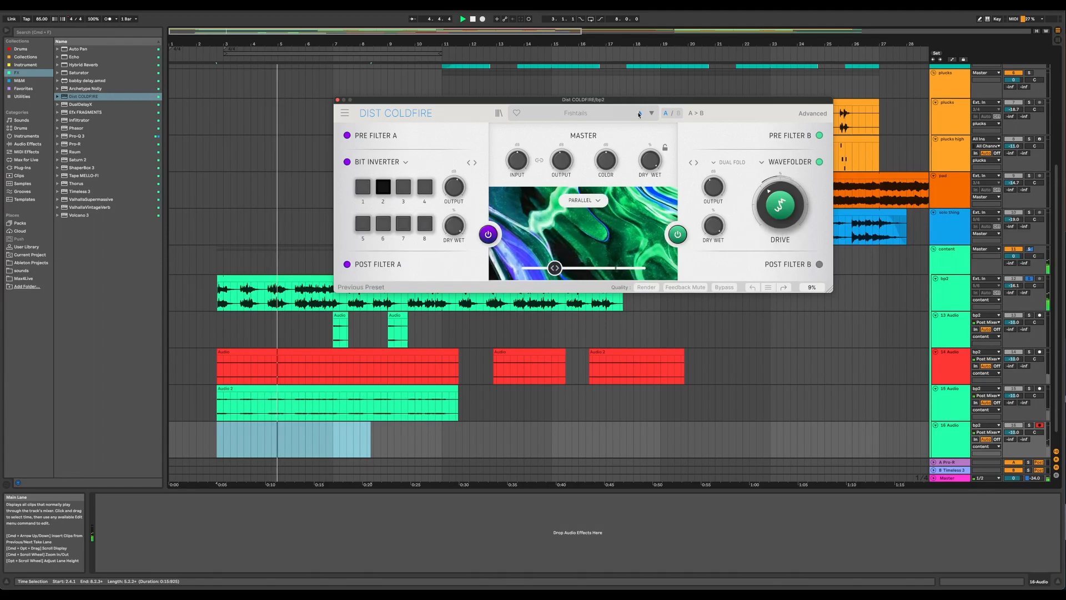
click(640, 113)
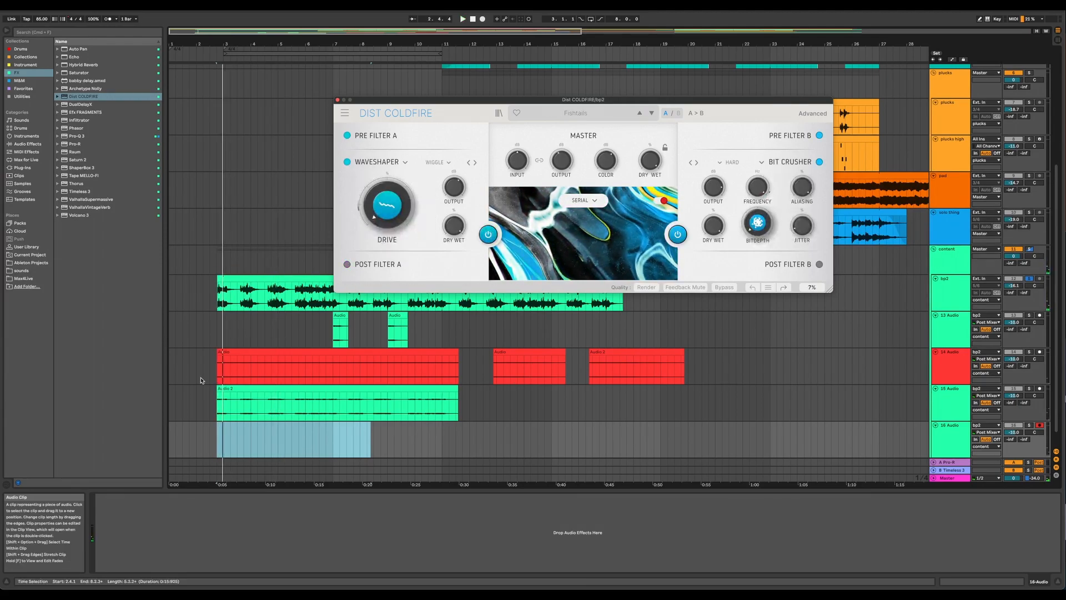
Shorten the bp2 clip to end at bar 11 and close the Dist COLDFIRE window.
drag(483, 276, 443, 276)
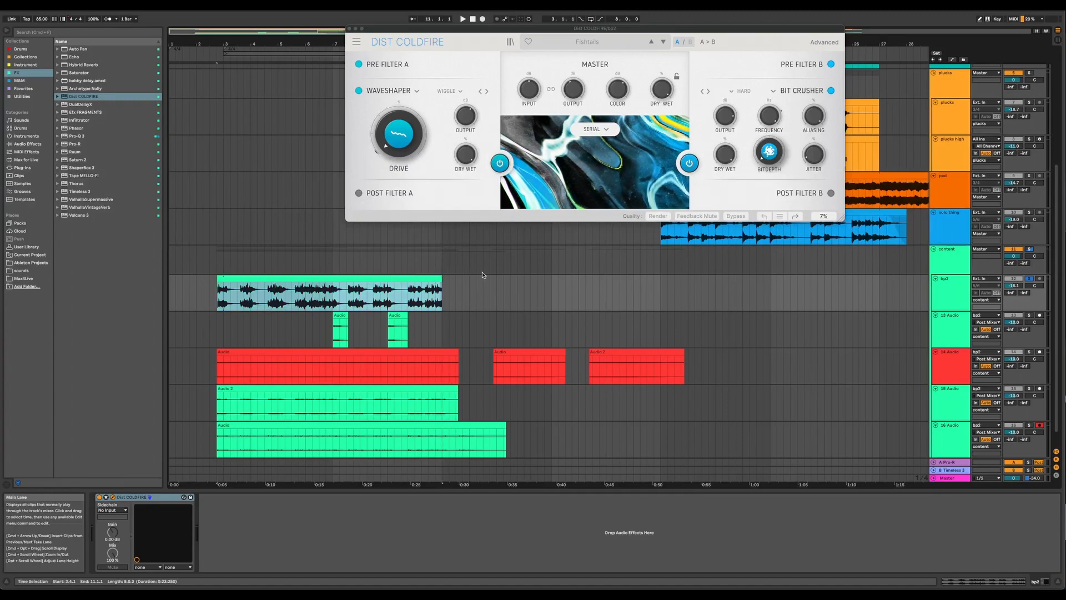
scroll(483, 274, down, 3)
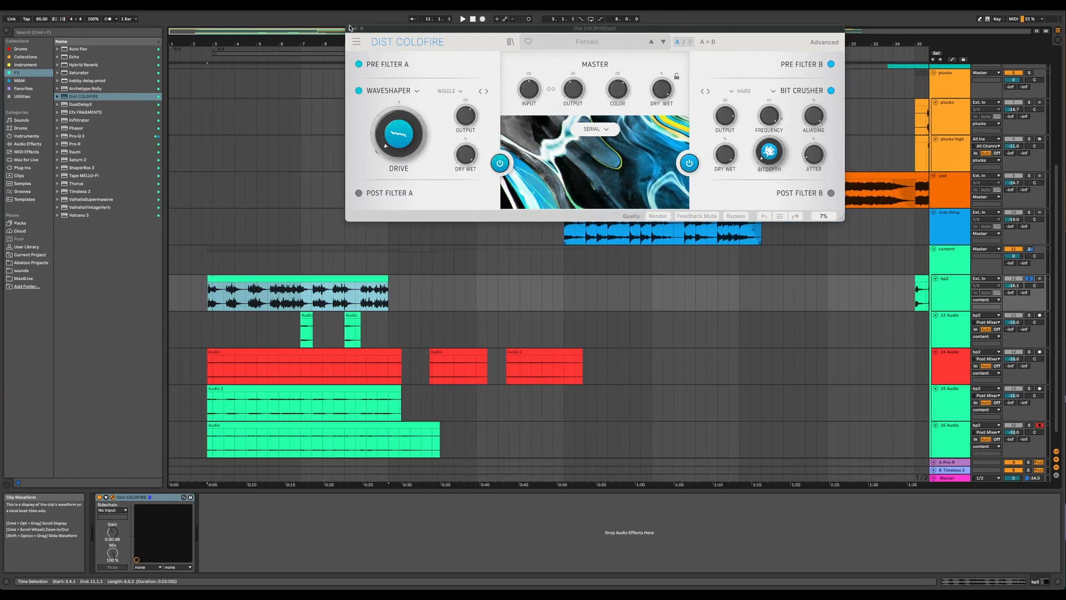
click(349, 29)
Play the first 14 Audio recording and chop it into short, spaced clips.
click(264, 351)
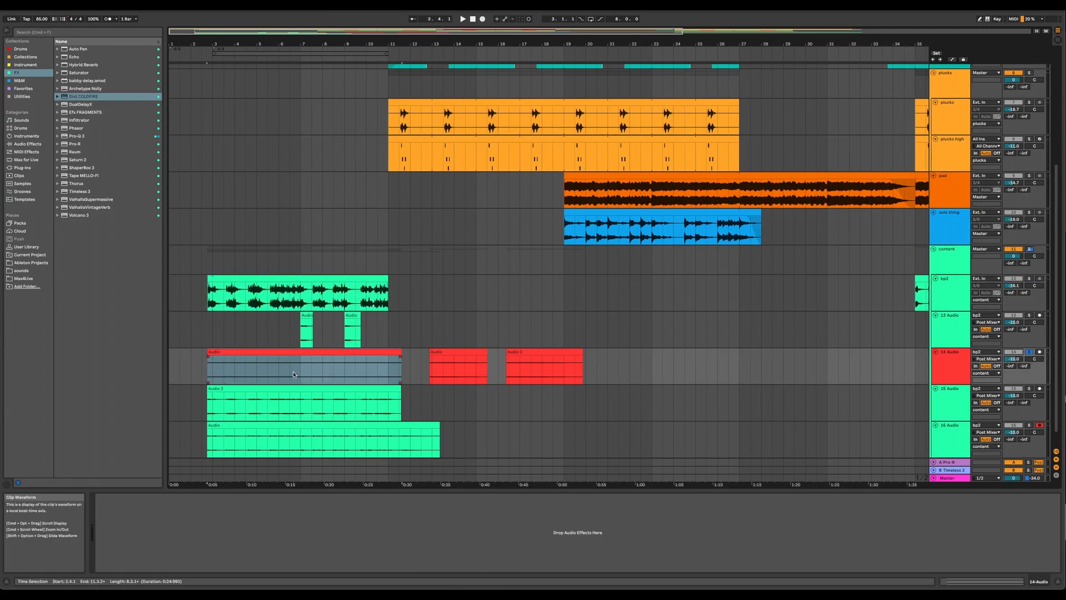
scroll(202, 365, up, 5)
key(space)
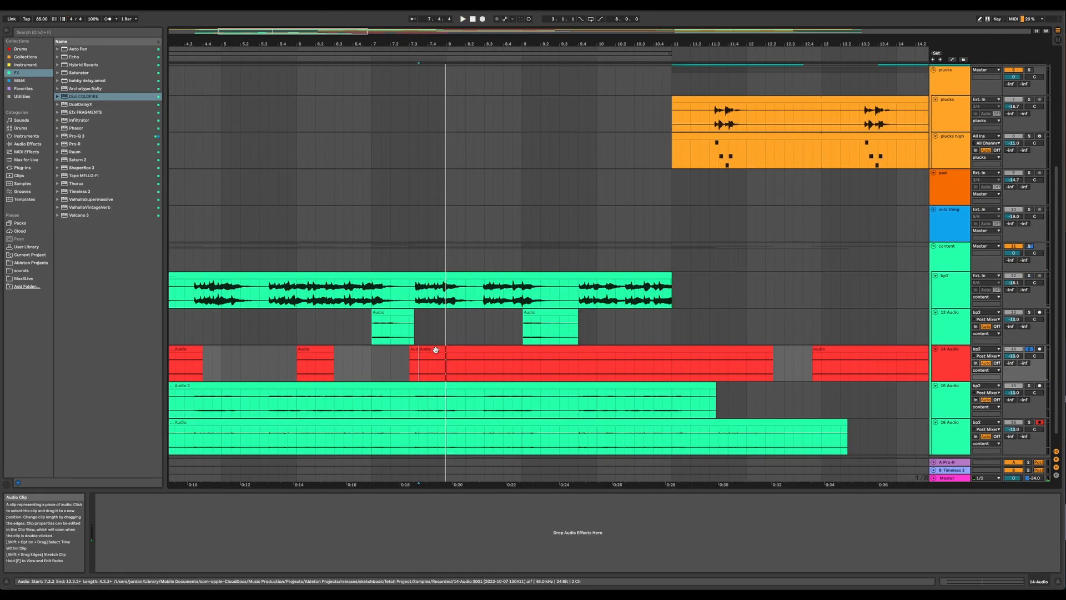
key(space)
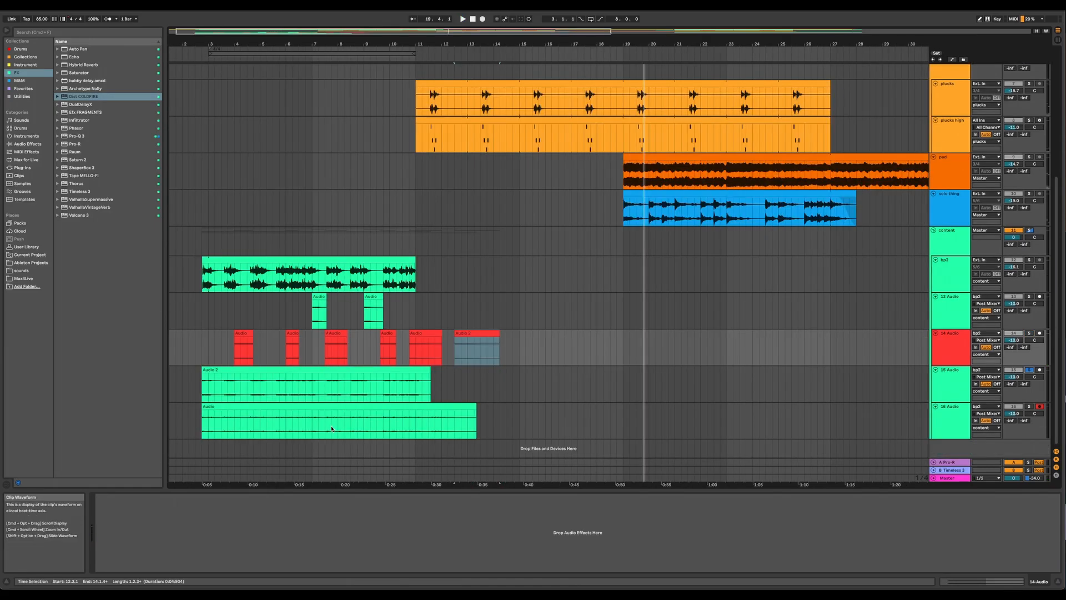
Split the 15 Audio recording at 8.3.1, delete the part before the split and play the rest.
click(333, 370)
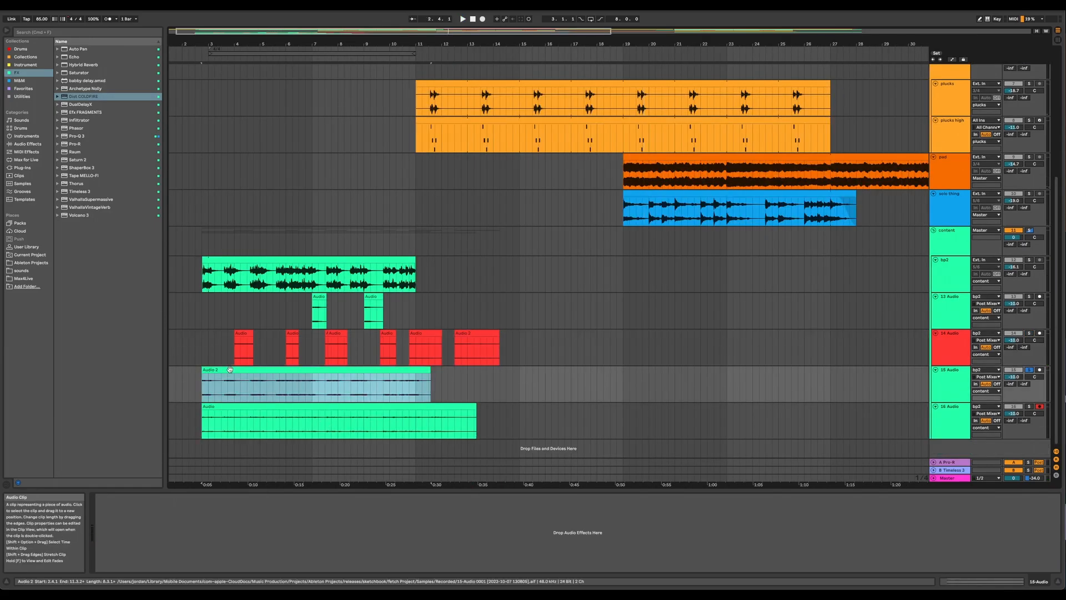
scroll(333, 371, up, 5)
click(580, 387)
key(super+e)
click(565, 372)
key(Delete)
click(600, 370)
key(space)
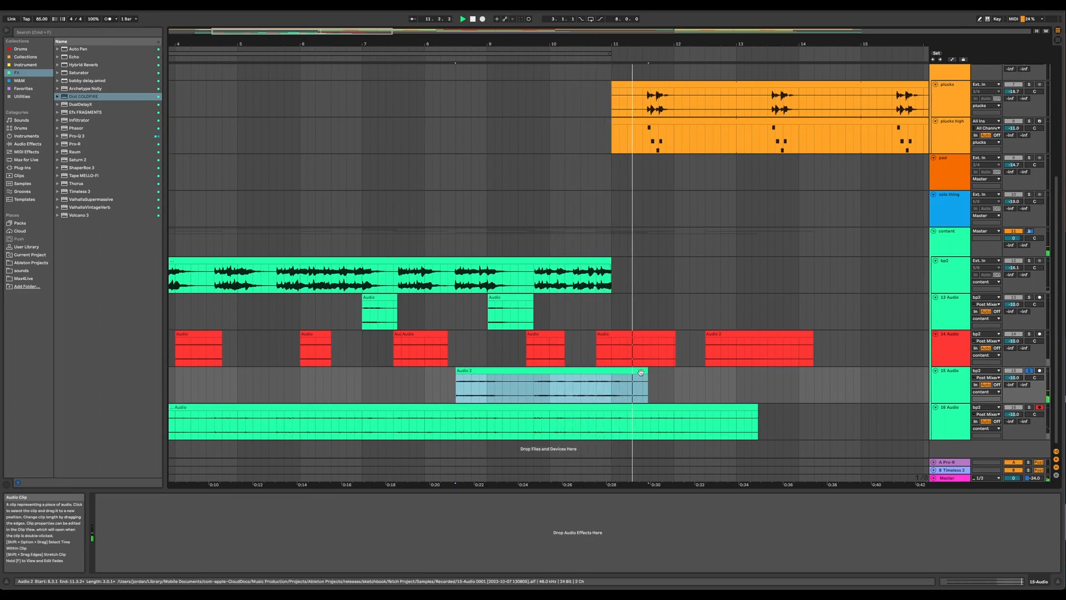
Solo and play the 16 Audio recording, trimming its start to bar 3.
click(1029, 408)
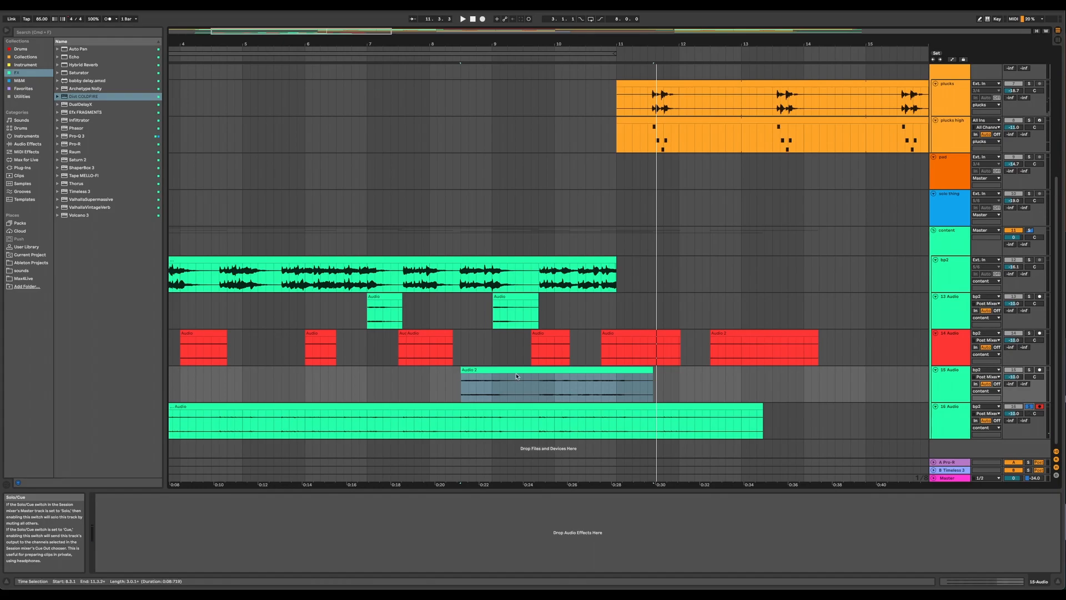
scroll(517, 375, left, 4)
click(334, 407)
key(space)
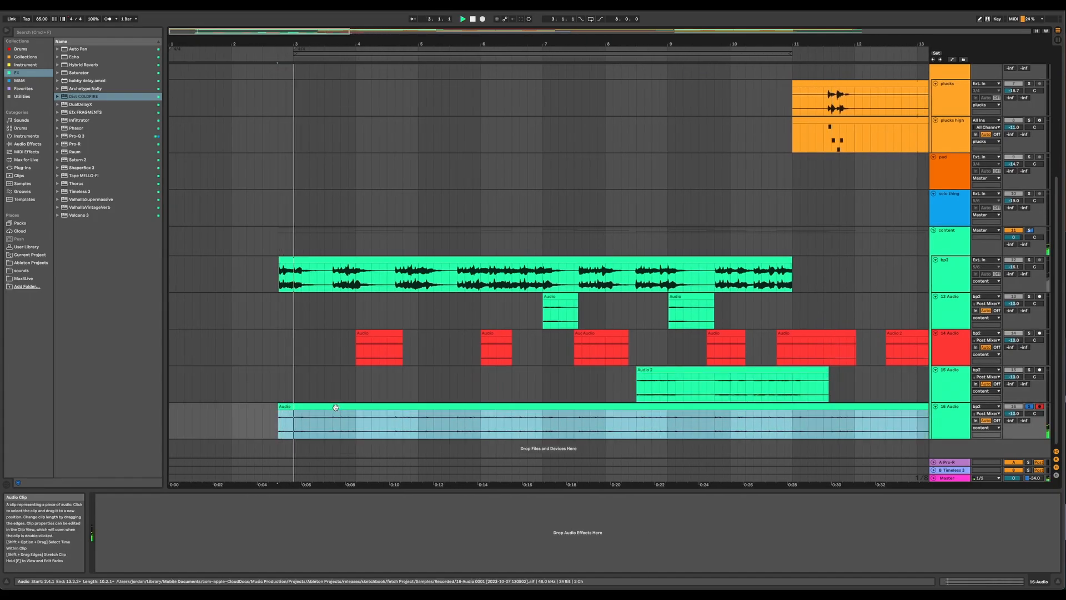
key(space)
key(space)
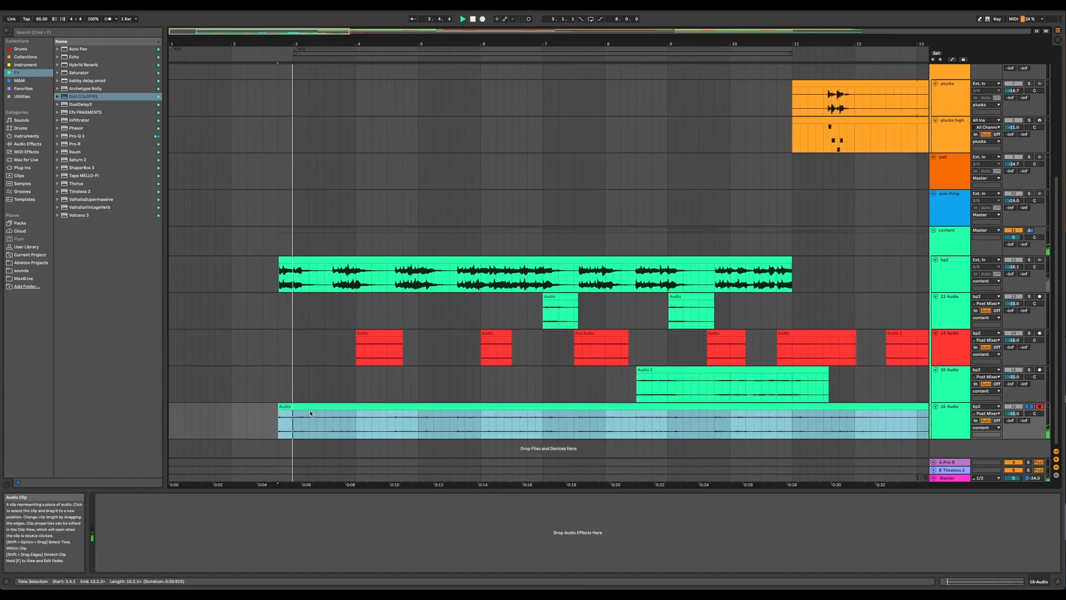
click(294, 424)
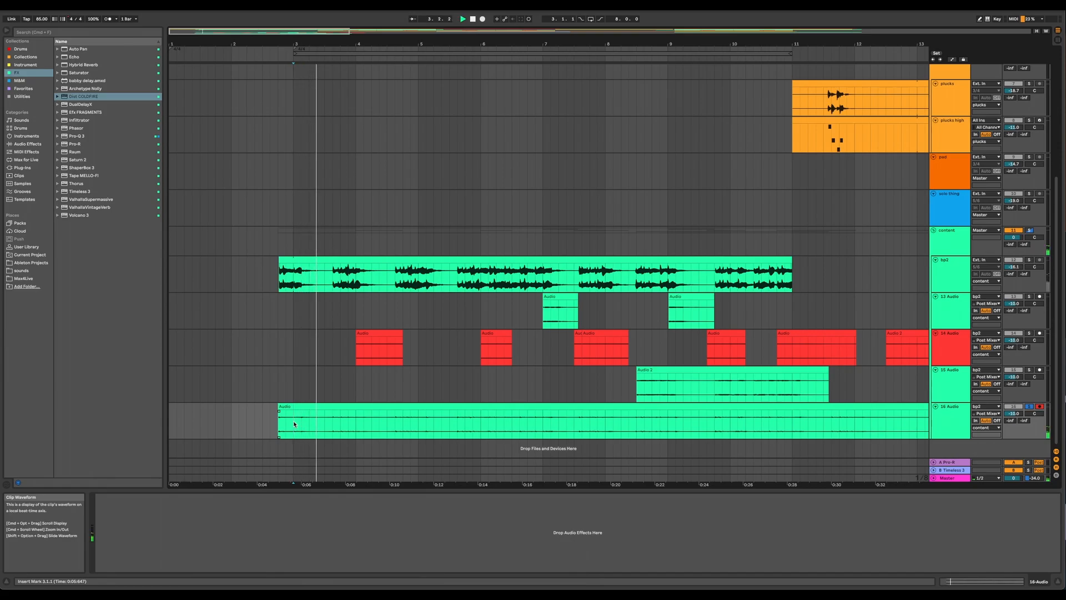
drag(279, 408, 294, 407)
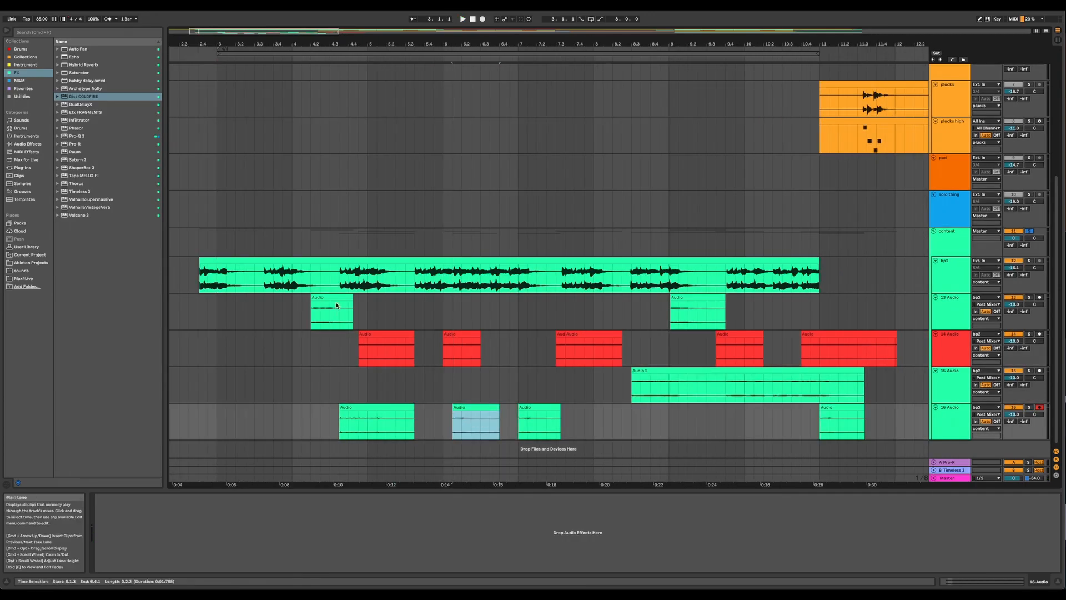
Move the first 13 Audio clip earlier into bar 3 and delete Dist COLDFIRE from bp2.
click(320, 300)
drag(320, 299, 263, 304)
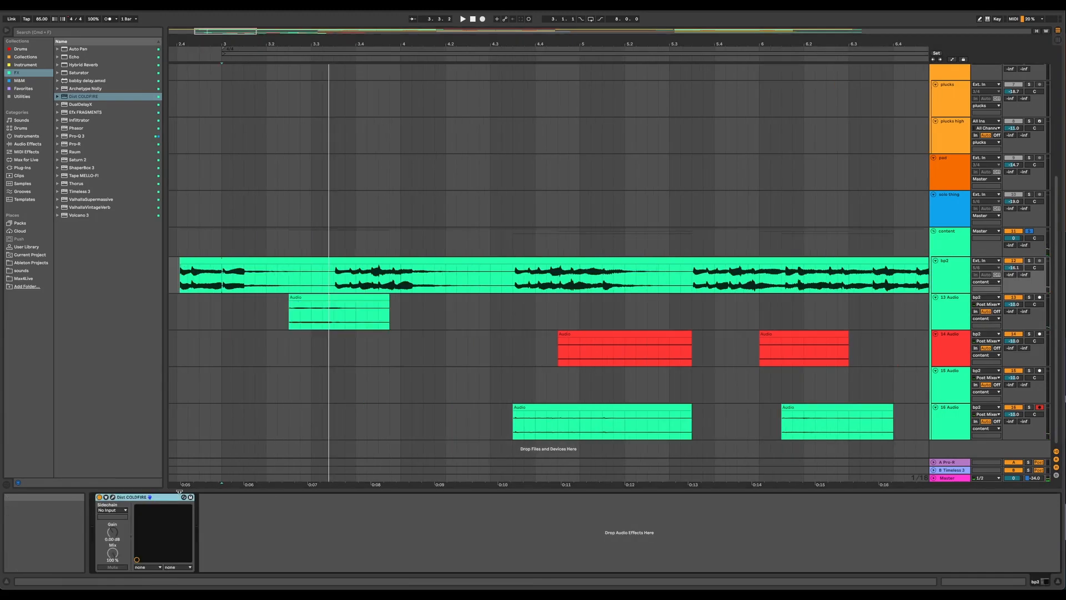
right_click(164, 501)
click(177, 437)
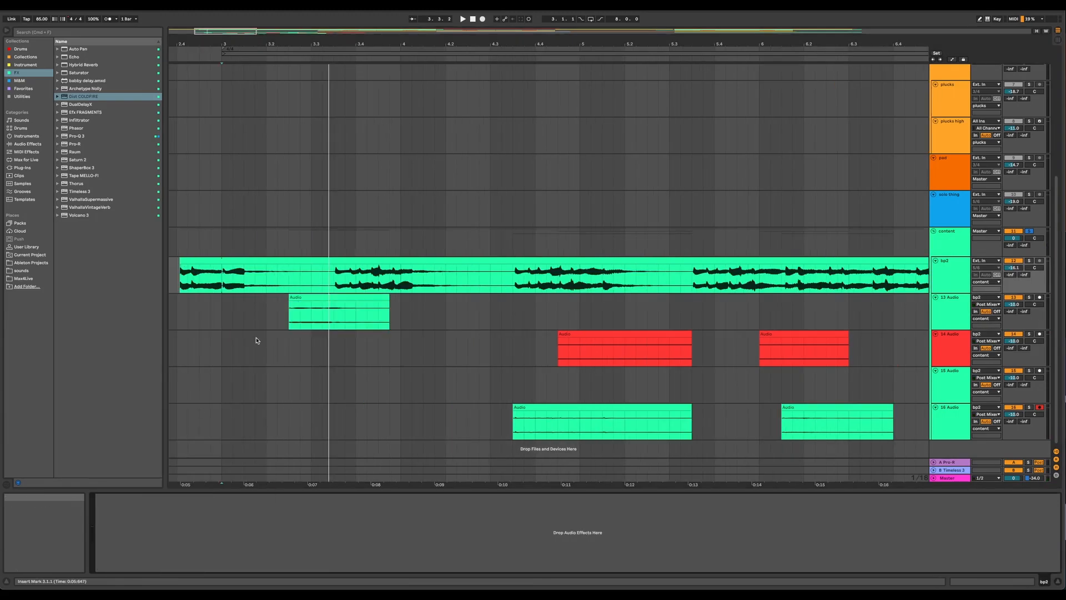
Play from 2.4.1 and move the first 13 Audio clip to start at 3.2.1.
click(198, 313)
key(space)
scroll(225, 313, down, 3)
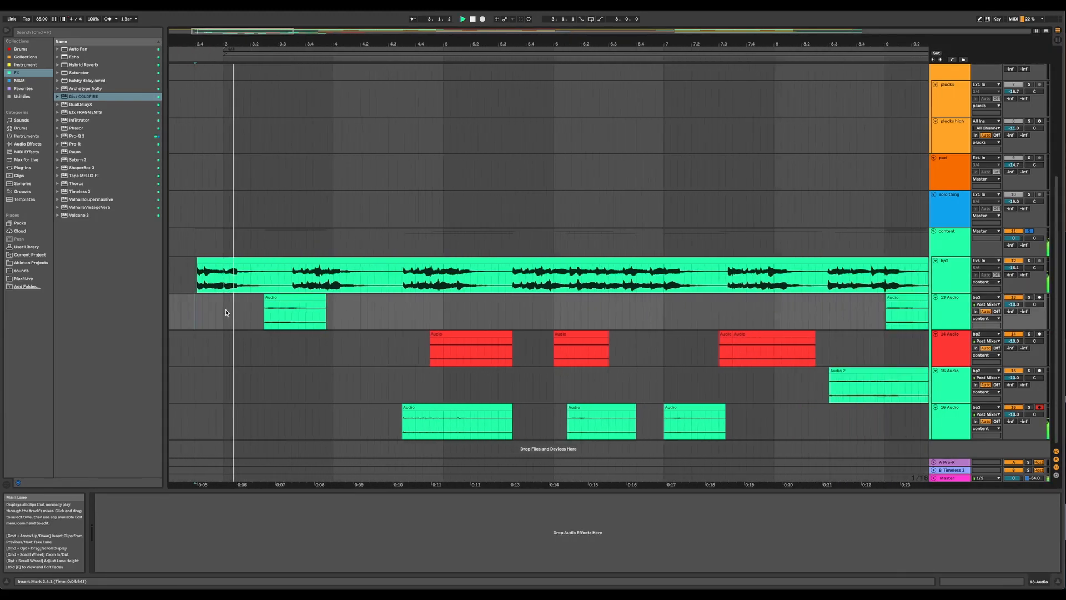
drag(299, 298, 274, 299)
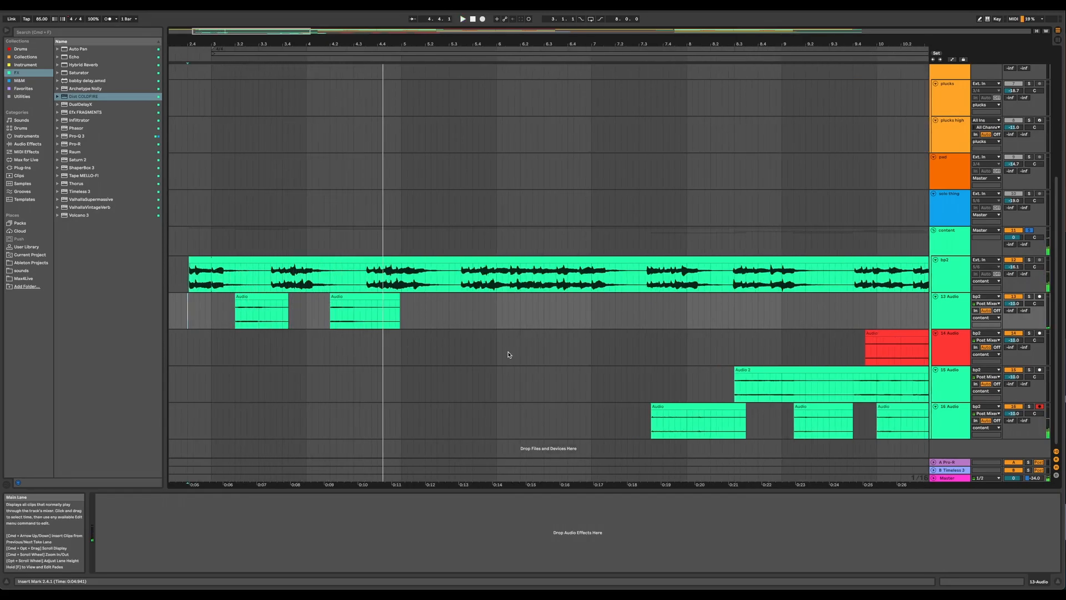
Move the long 15 Audio clip earlier to 6.4.1 and the first 16 Audio clip into bar 8.
scroll(545, 358, down, 1)
click(769, 369)
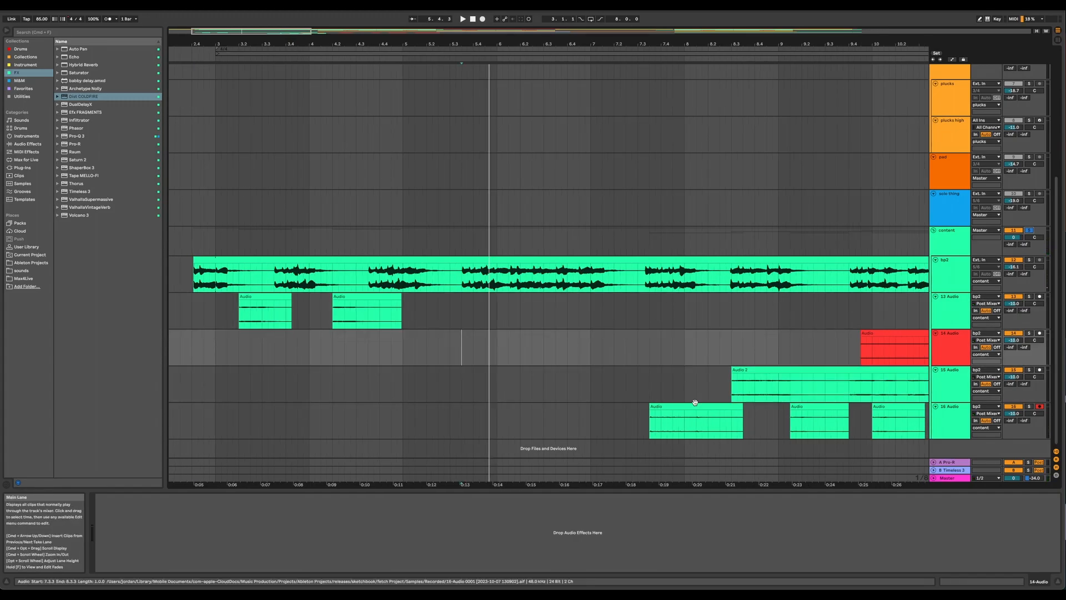
drag(695, 403, 585, 371)
click(749, 369)
Play from 5.3.3 and move the long 15 Audio clip to start at bar 7.
click(461, 352)
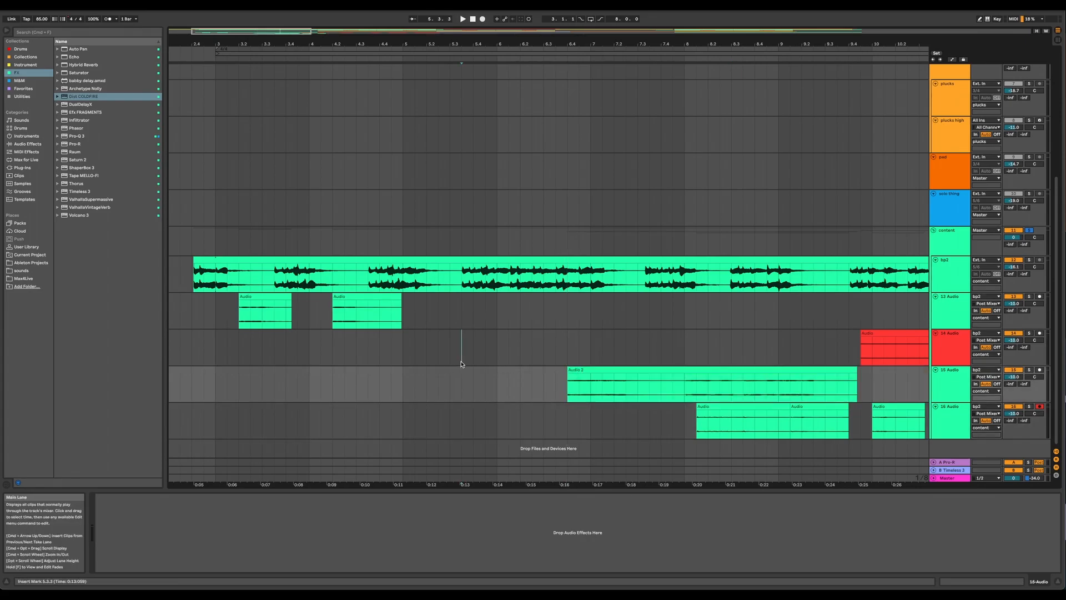
key(space)
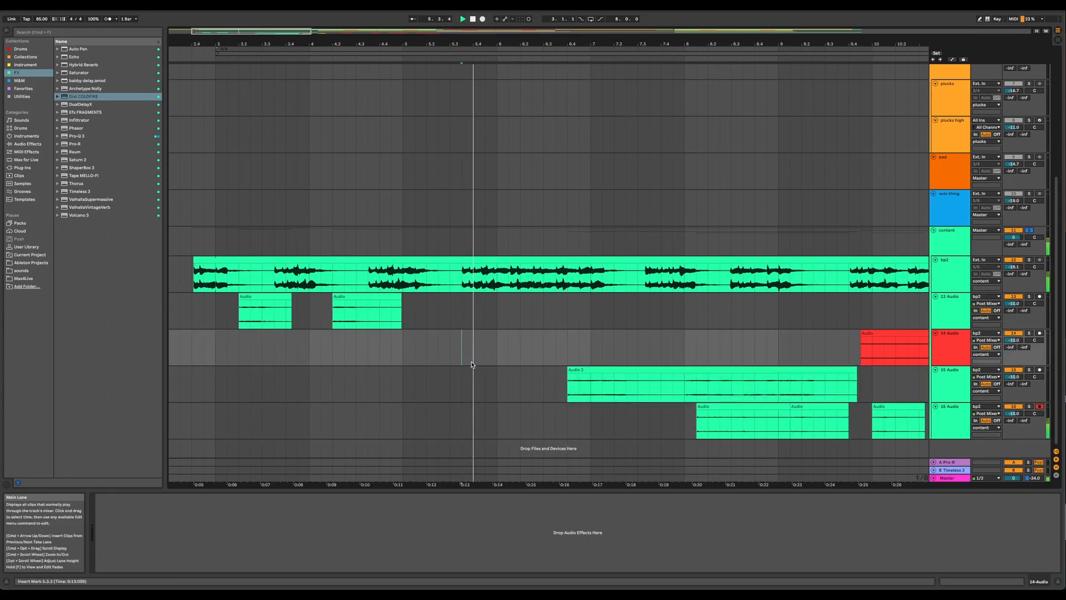
click(587, 370)
drag(587, 370, 637, 370)
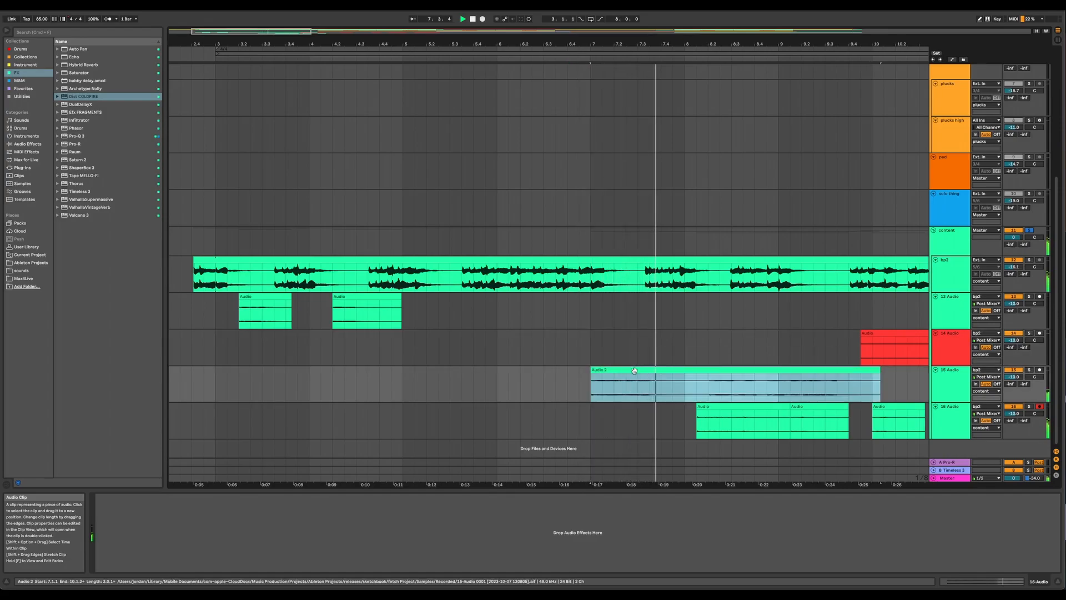
Play the start of the 15 Audio clip repeatedly from 6.4.1.
click(568, 376)
scroll(570, 376, down, 3)
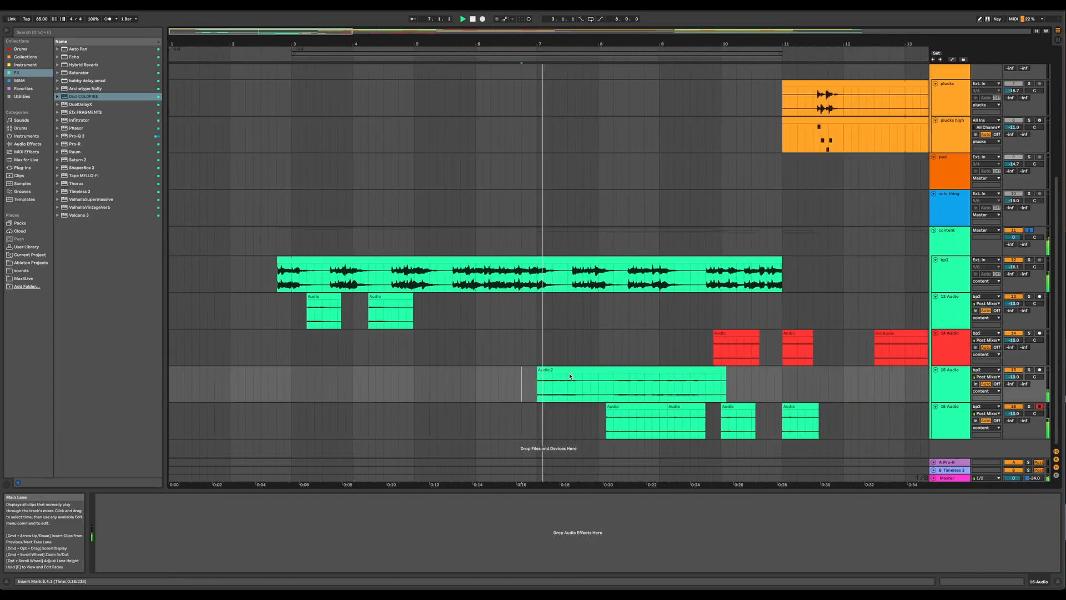
scroll(568, 372, up, 4)
key(space)
key(space)
key(space)
Separate the 15 Audio passage from 7.1.1 to 7.3.1 and give it a fade-out while playing from 6.4.2.
drag(623, 377, 567, 370)
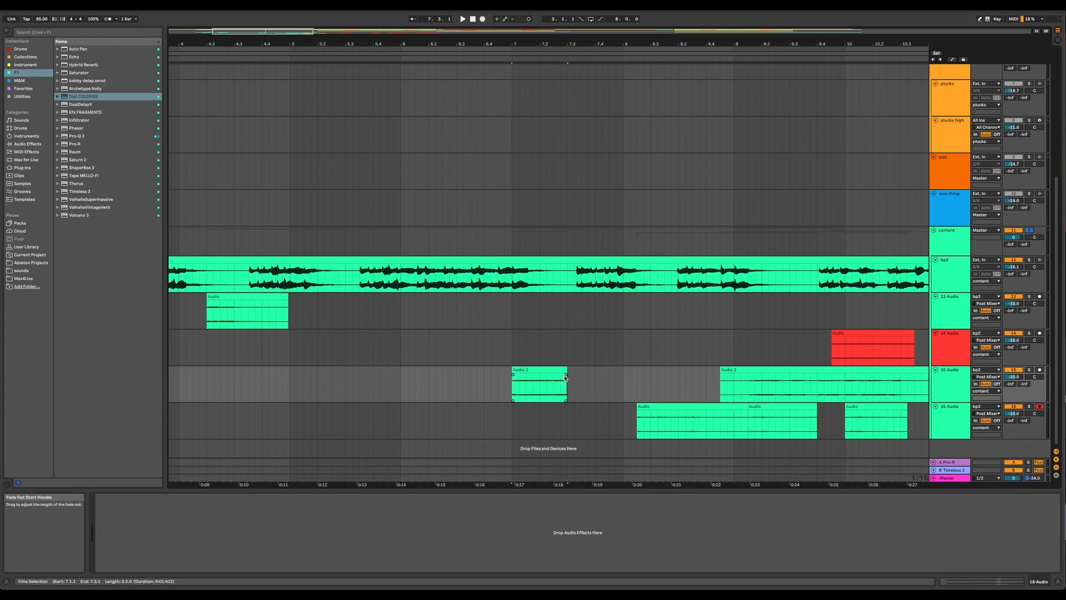
click(491, 383)
key(space)
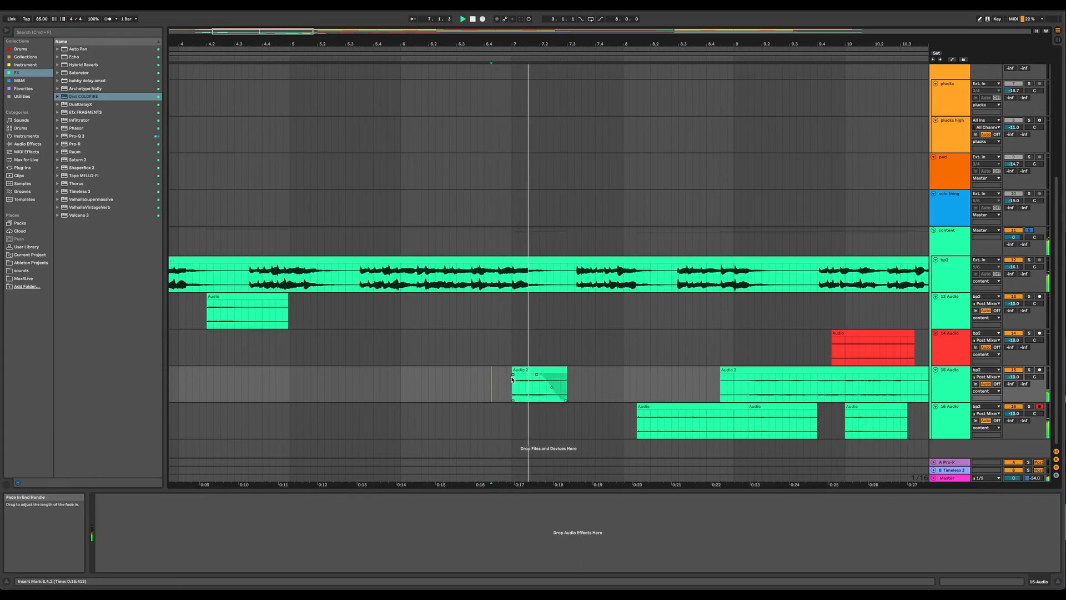
Adjust the fade-out of the short 15 Audio clip at bar 7 and play it from 6.4.1.
drag(543, 380, 537, 376)
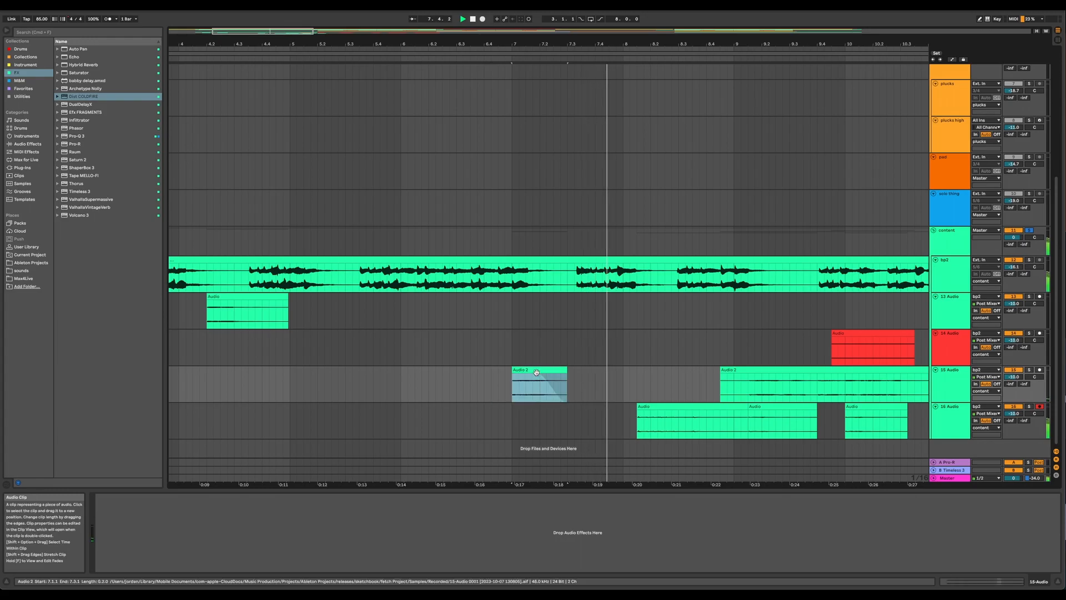
click(489, 381)
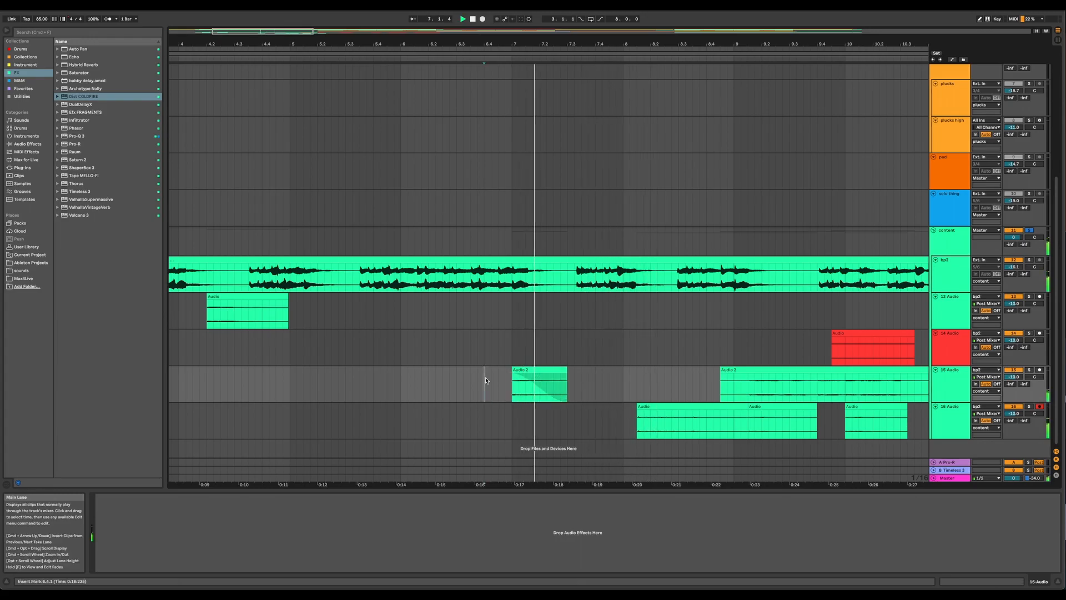
scroll(486, 380, up, 3)
scroll(486, 380, down, 5)
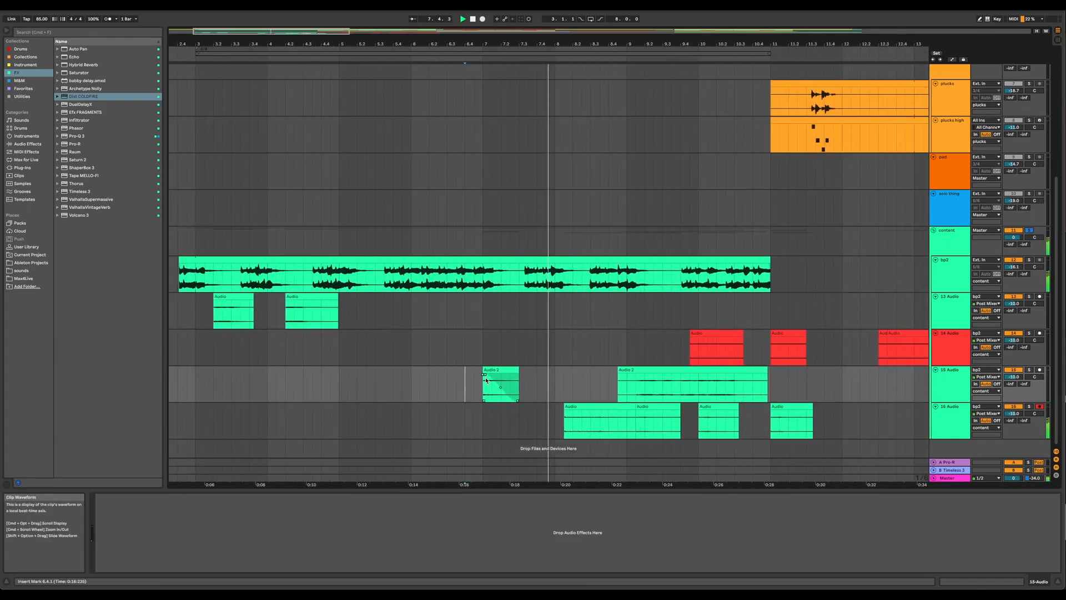
key(space)
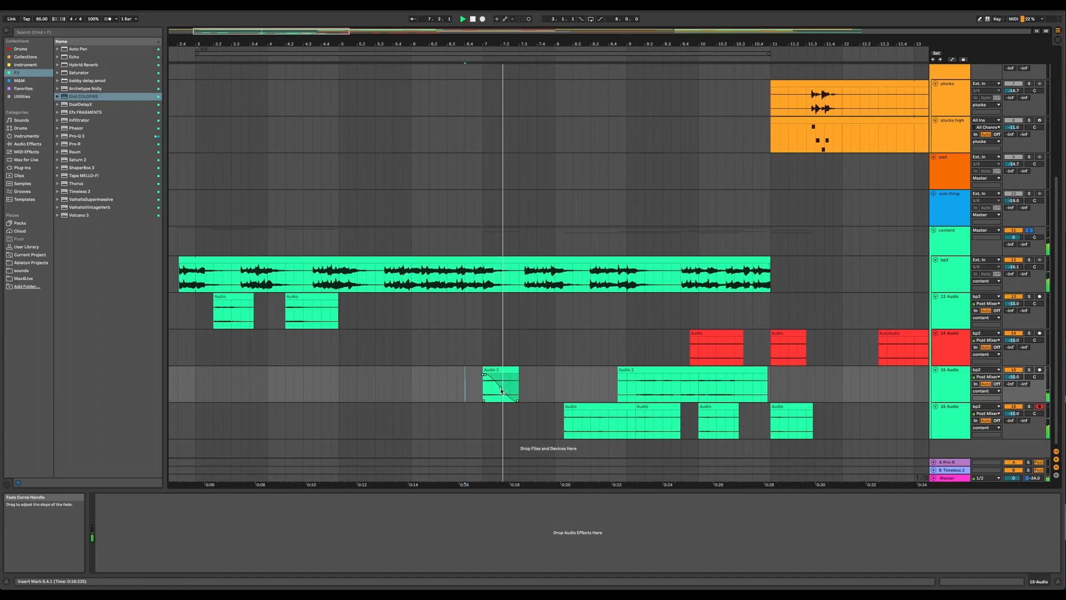
Play the chopped arrangement of bp2 and the 13 to 16 Audio clips from bar 3.
click(533, 411)
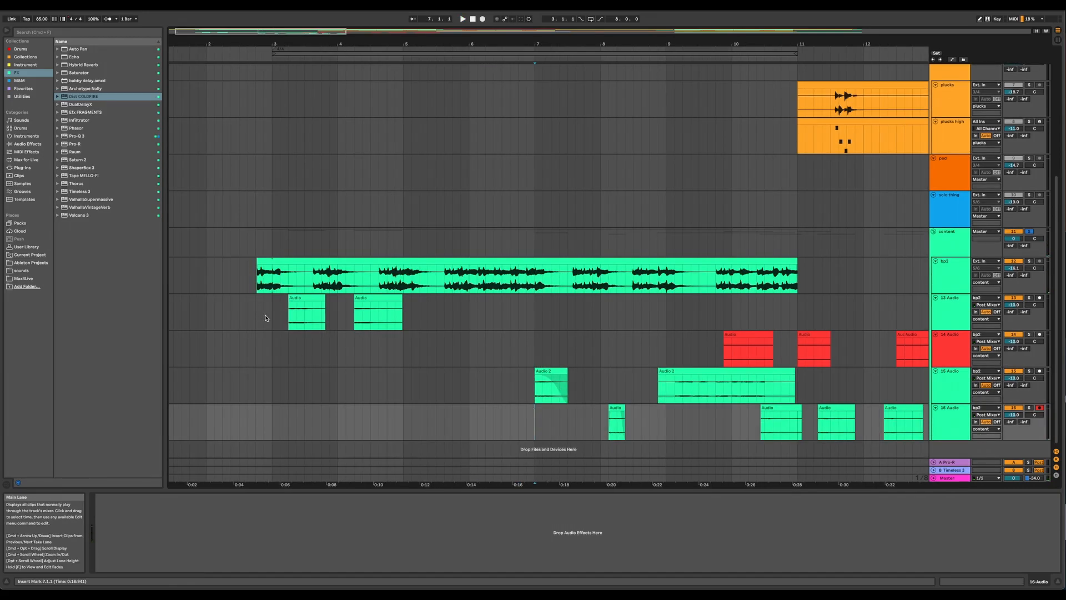
click(279, 358)
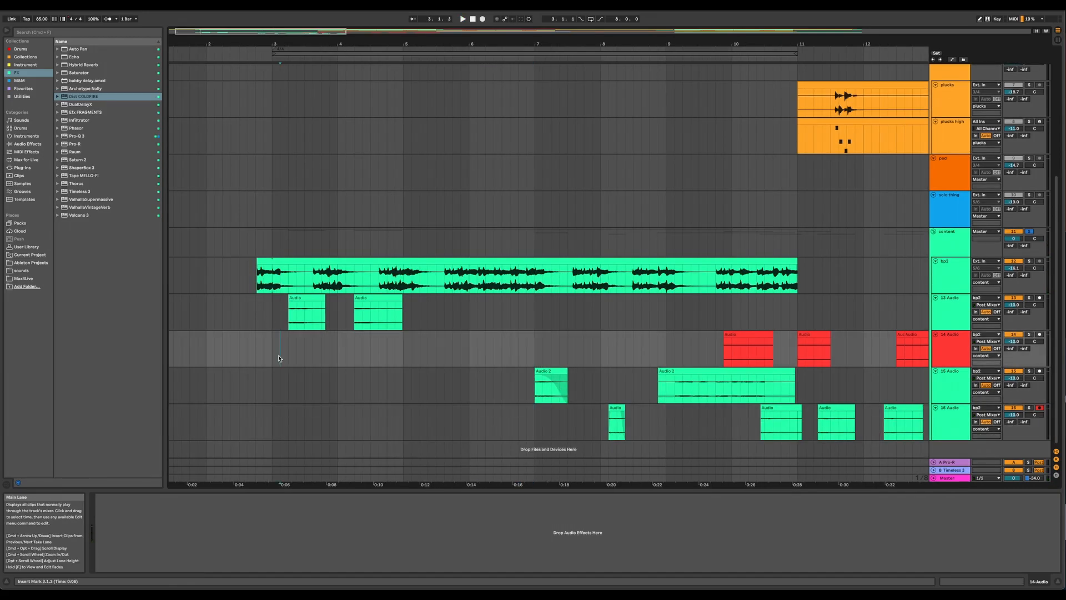
scroll(279, 359, down, 1)
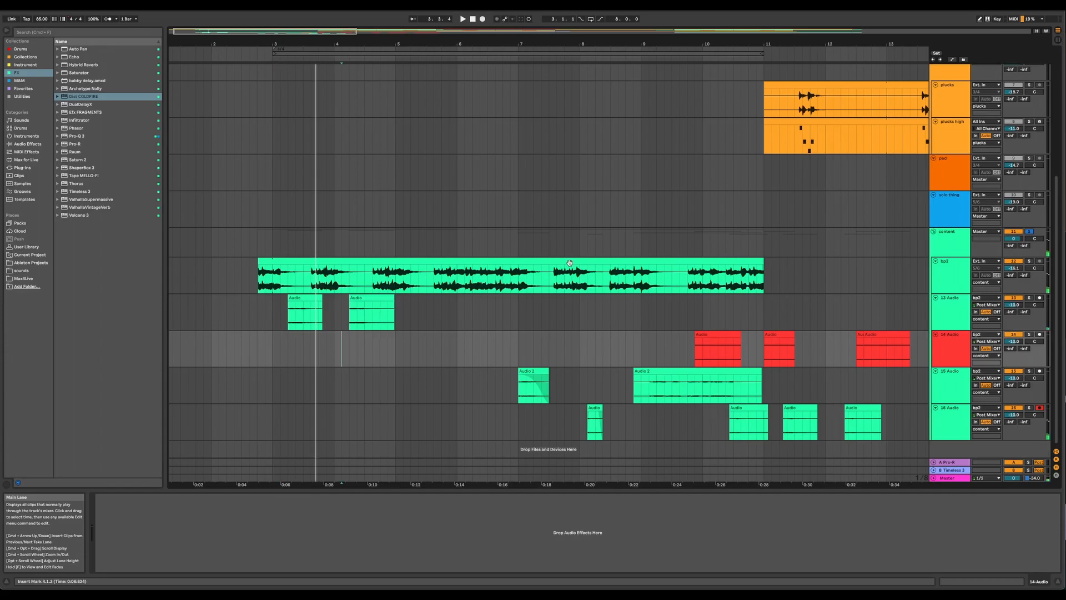
key(minus)
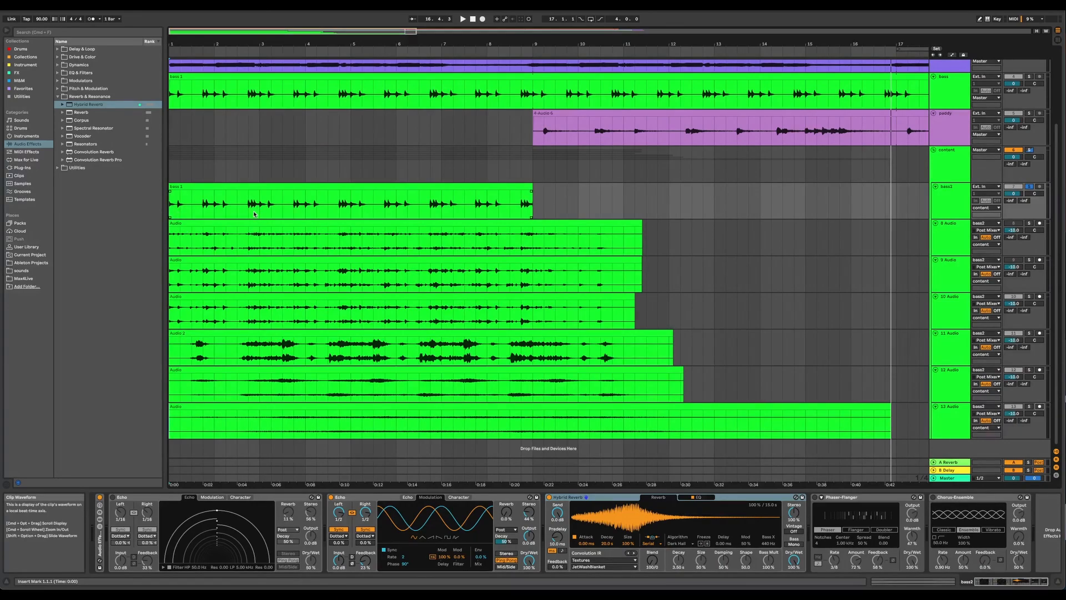
Play the bass2 track's clip from bar 1 with its effect rack bypassed.
click(185, 187)
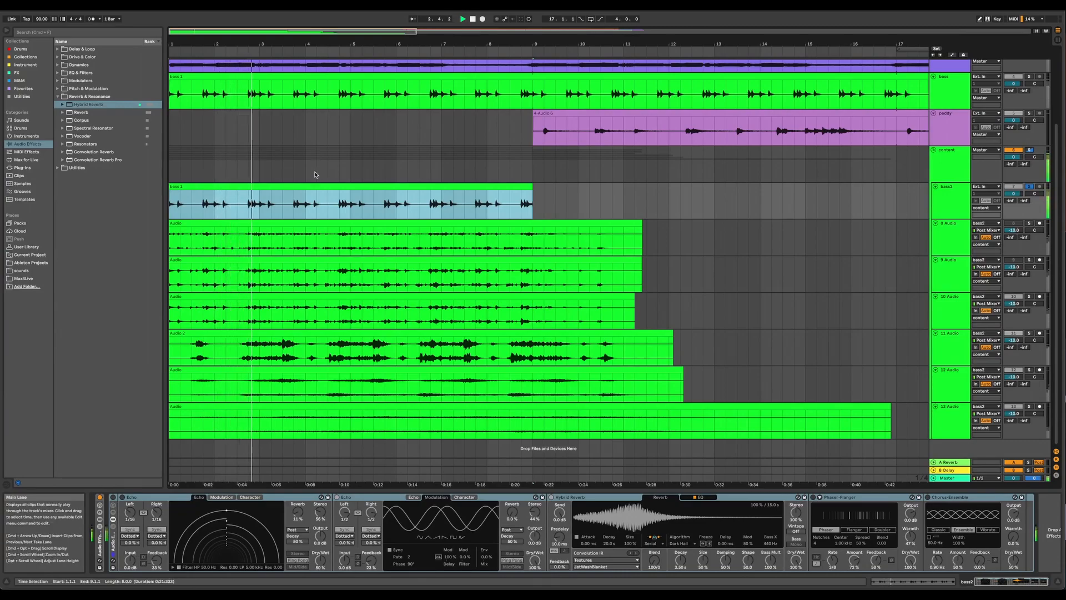
key(space)
Enable the Audio Effect Rack on bass2 and switch the second Echo to its Echo view.
click(959, 200)
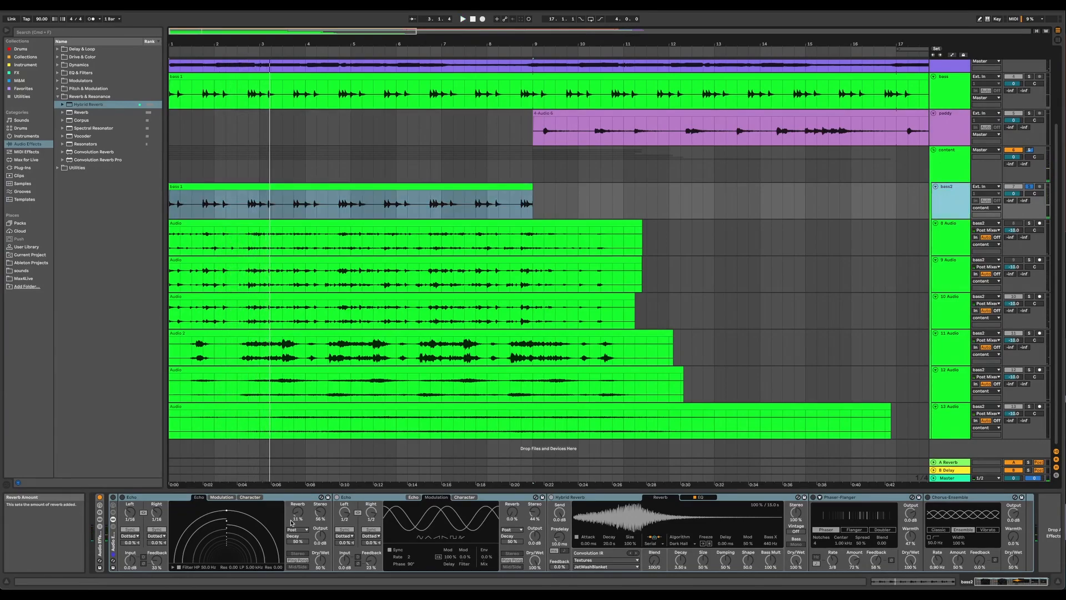
click(113, 498)
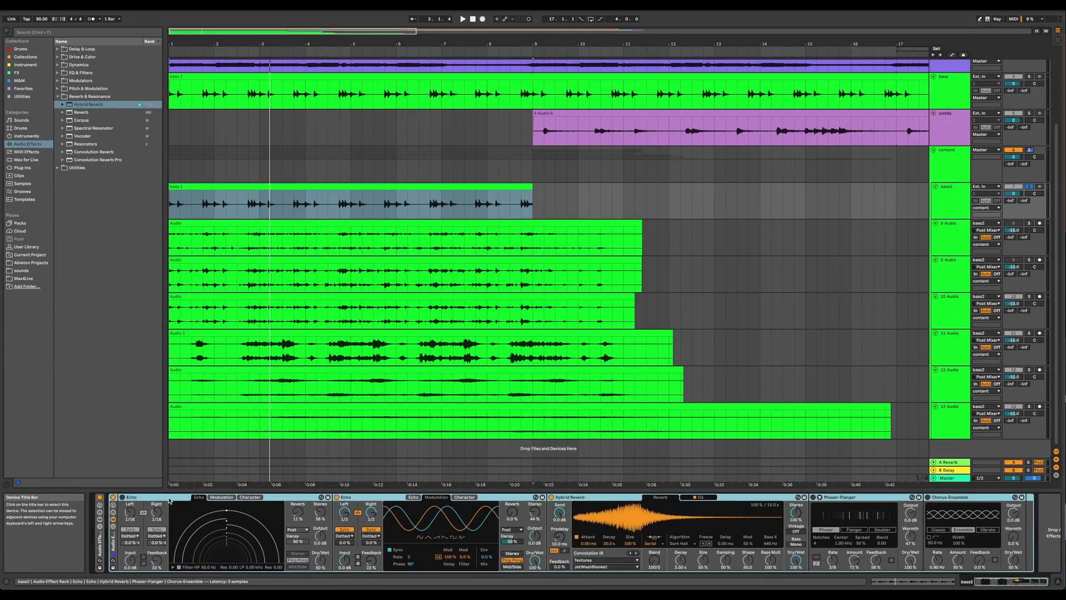
click(166, 498)
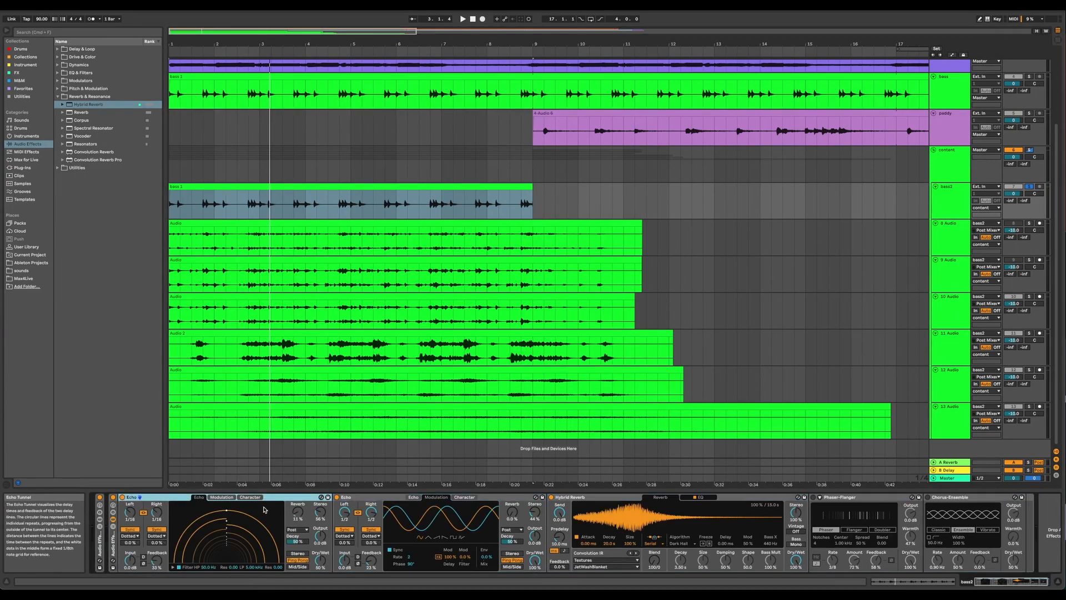
click(413, 498)
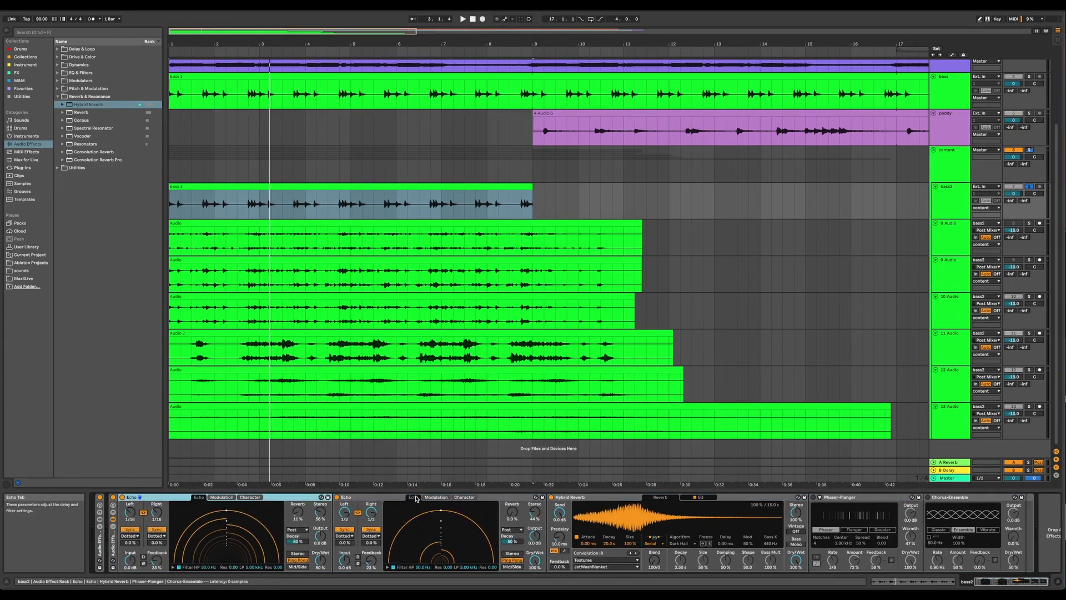
click(381, 499)
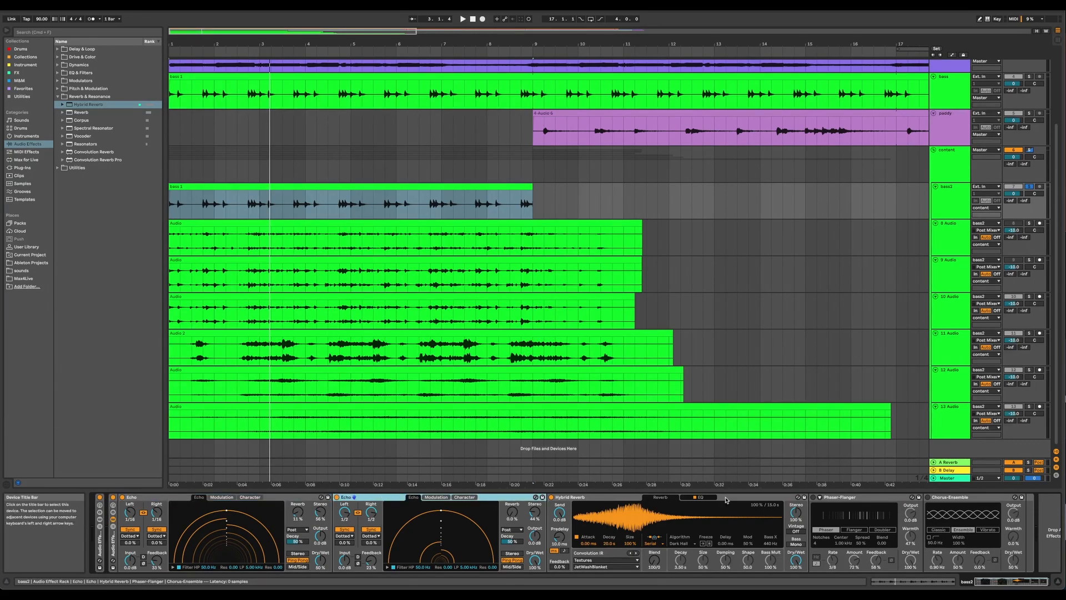
Examine the Phaser-Flanger, Chorus-Ensemble and Hybrid Reverb devices in the bass2 rack.
click(852, 499)
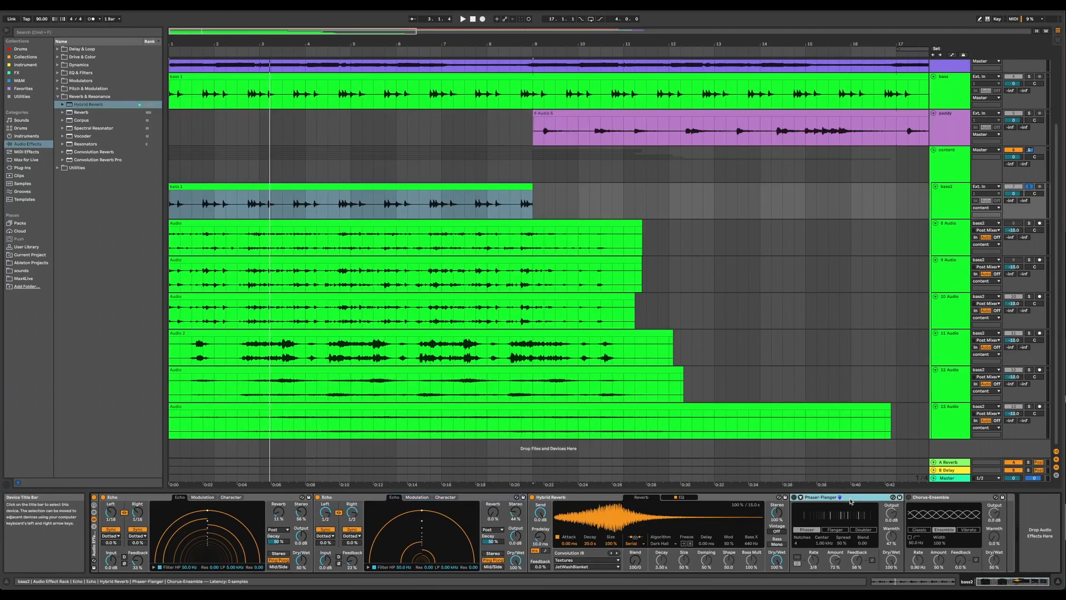
click(962, 498)
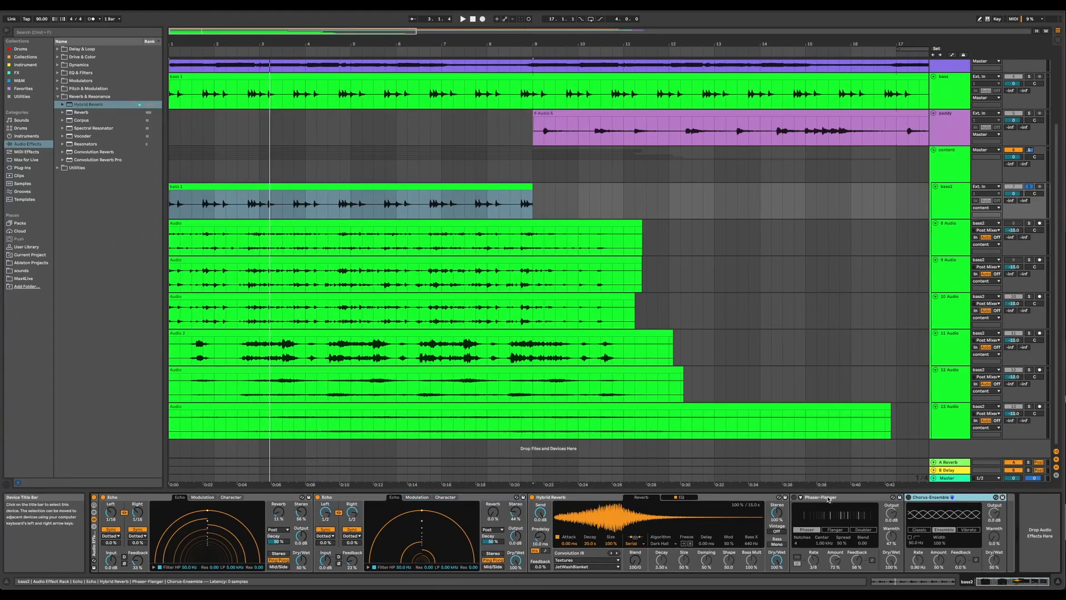
click(555, 498)
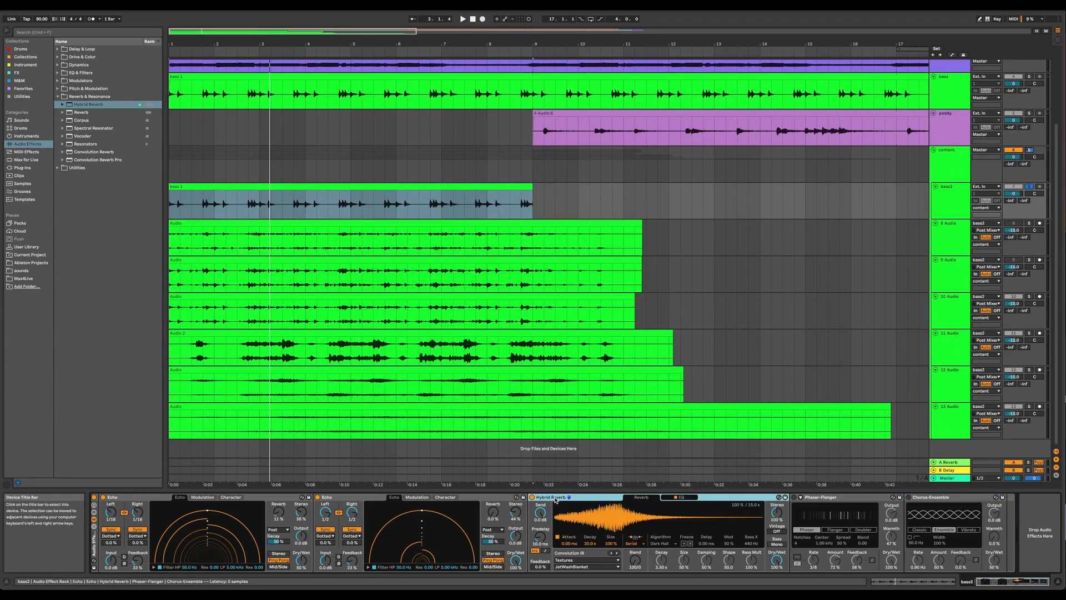
scroll(473, 426, up, 1)
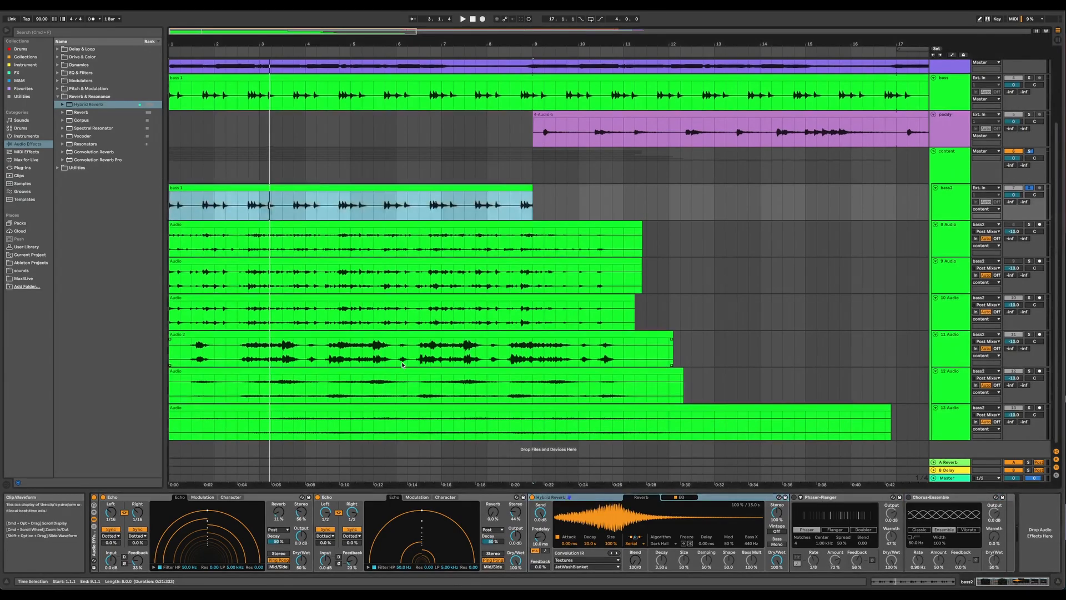
click(595, 496)
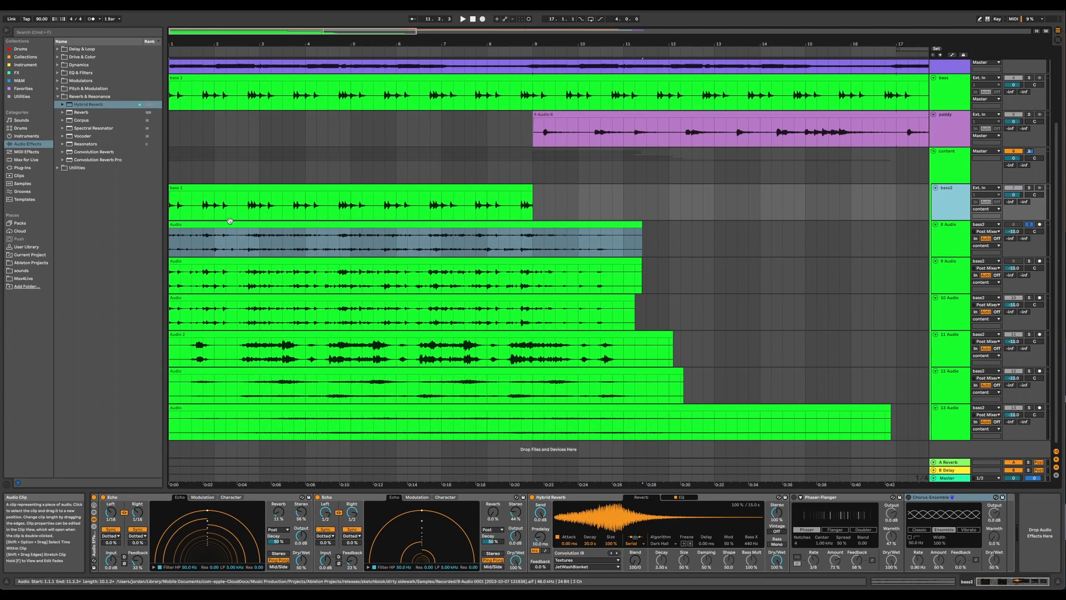
Play the soloed 8 Audio recording from bar 1.
click(194, 232)
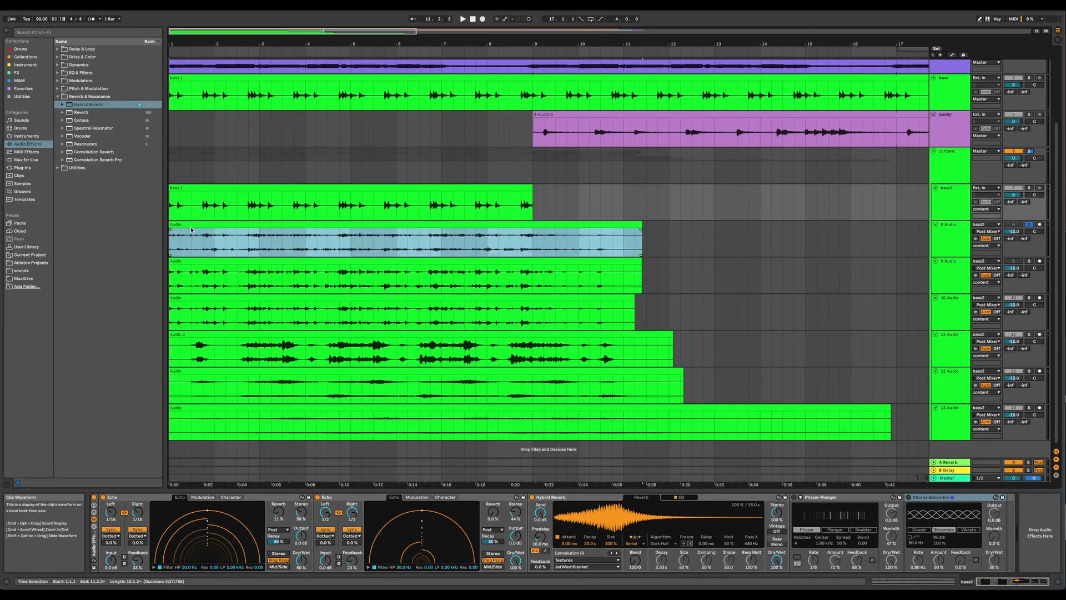
key(space)
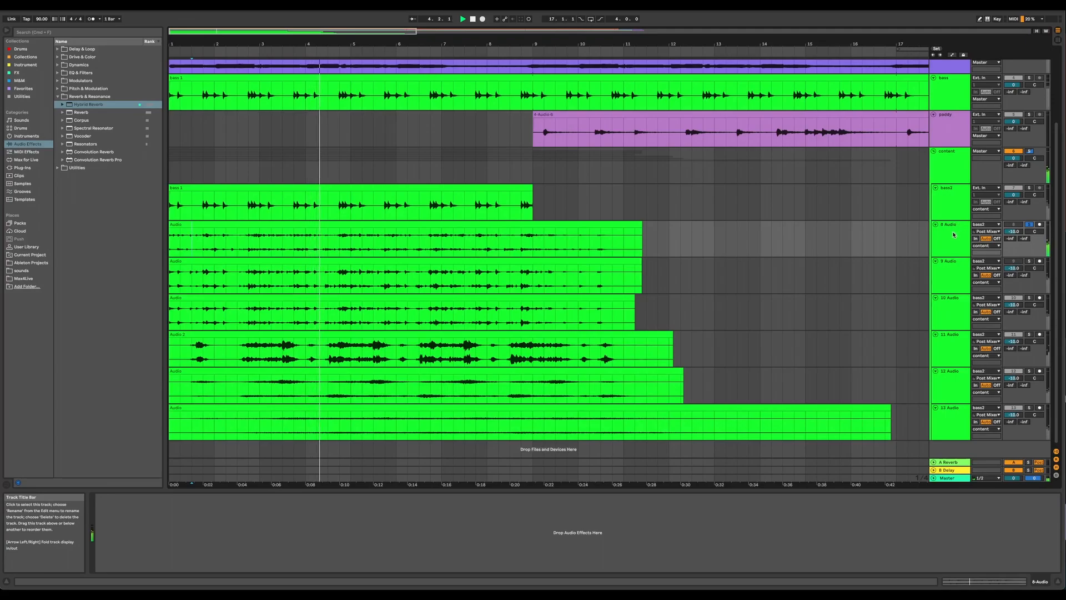
Show the modulation settings of the second Echo in the bass2 rack.
click(951, 203)
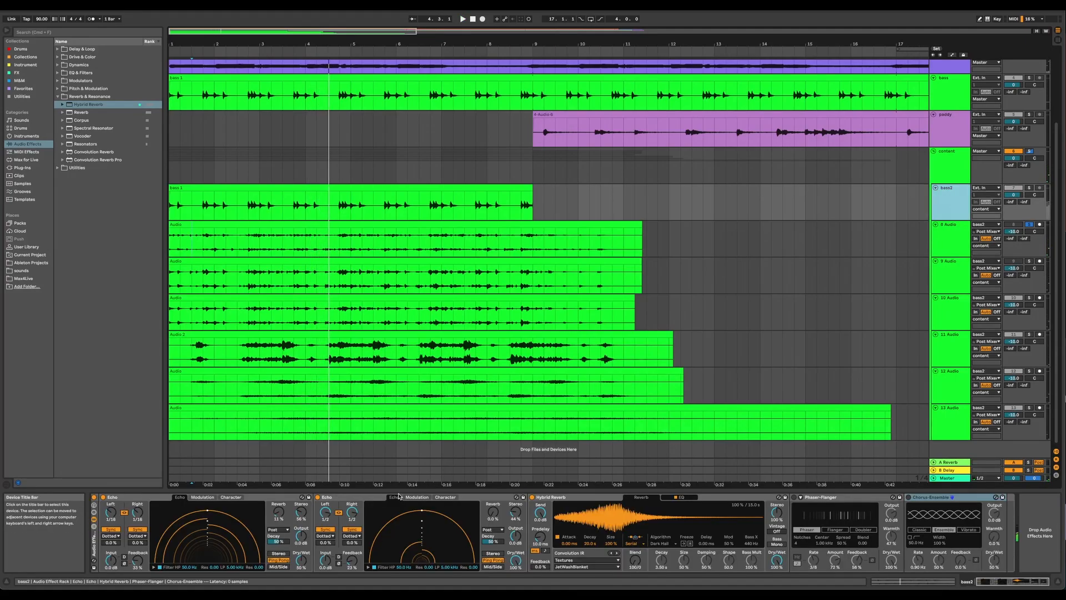
click(418, 498)
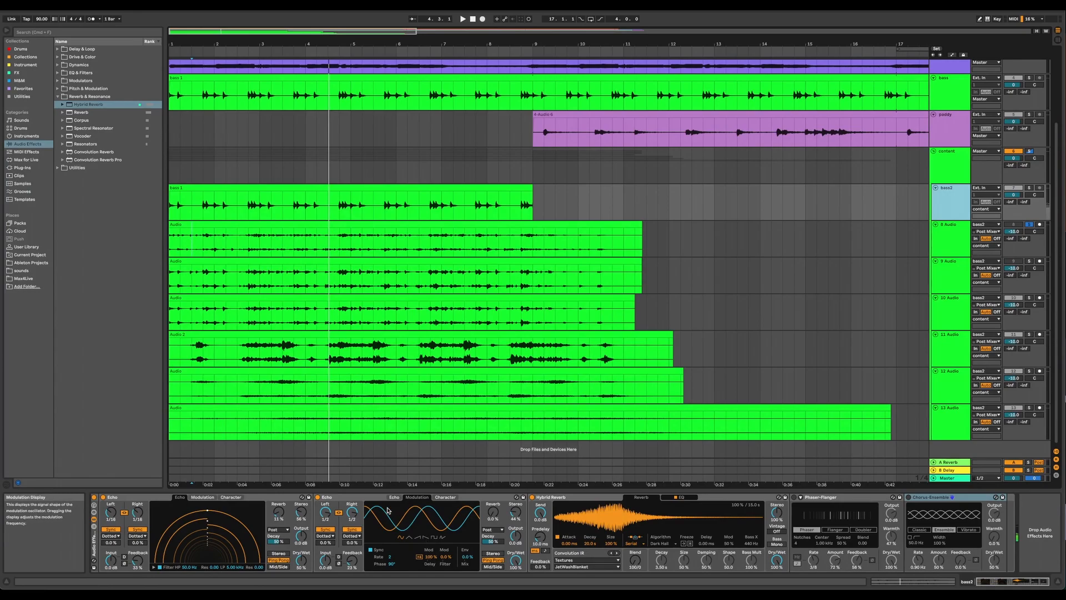
click(367, 500)
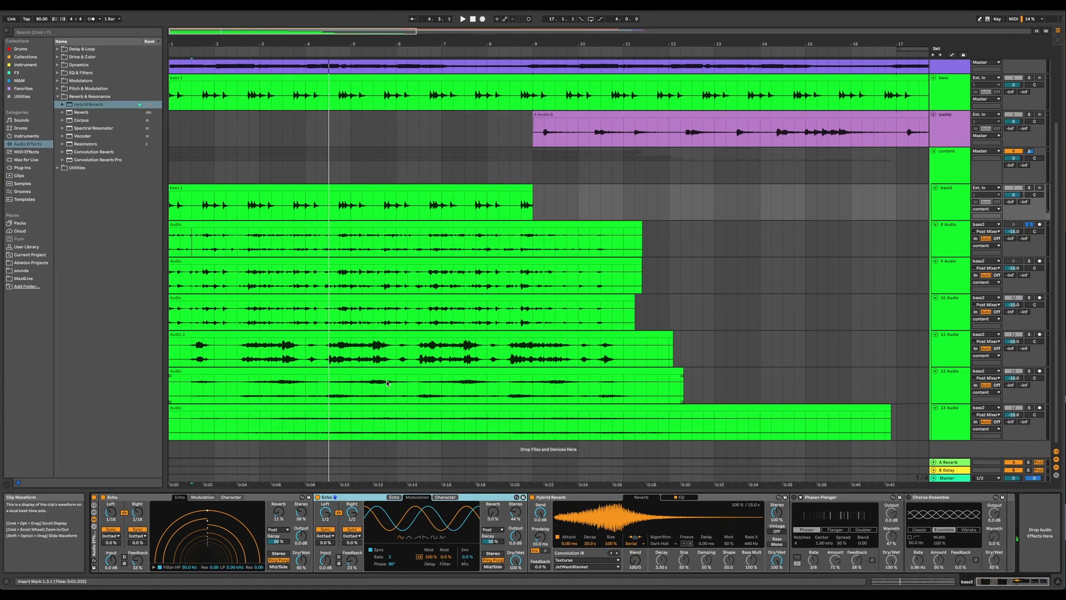
Solo the 9 Audio track and play its recording from bar 1.
click(1029, 261)
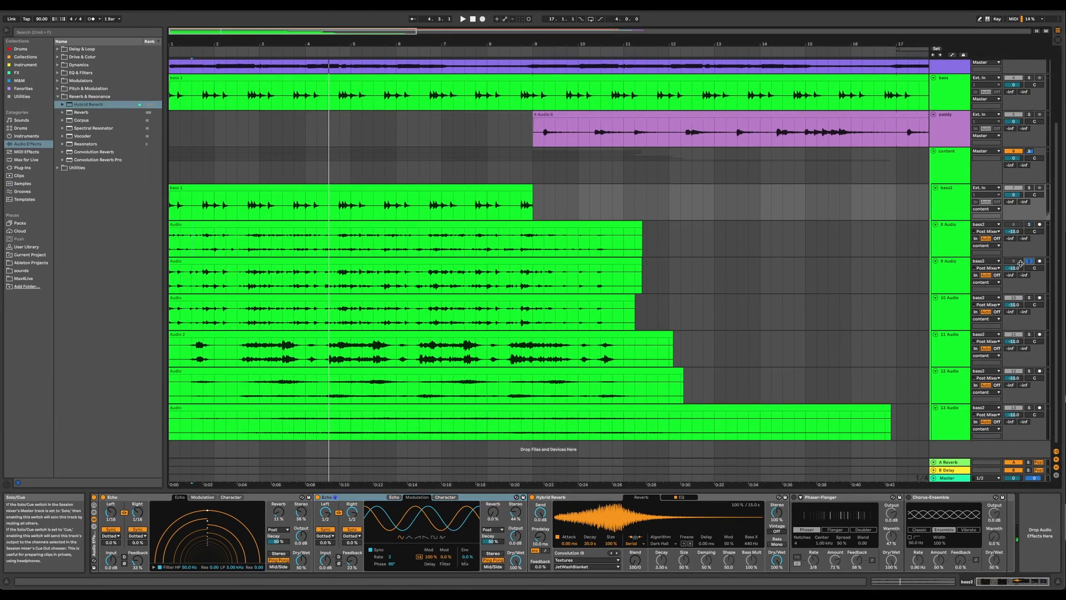
click(190, 261)
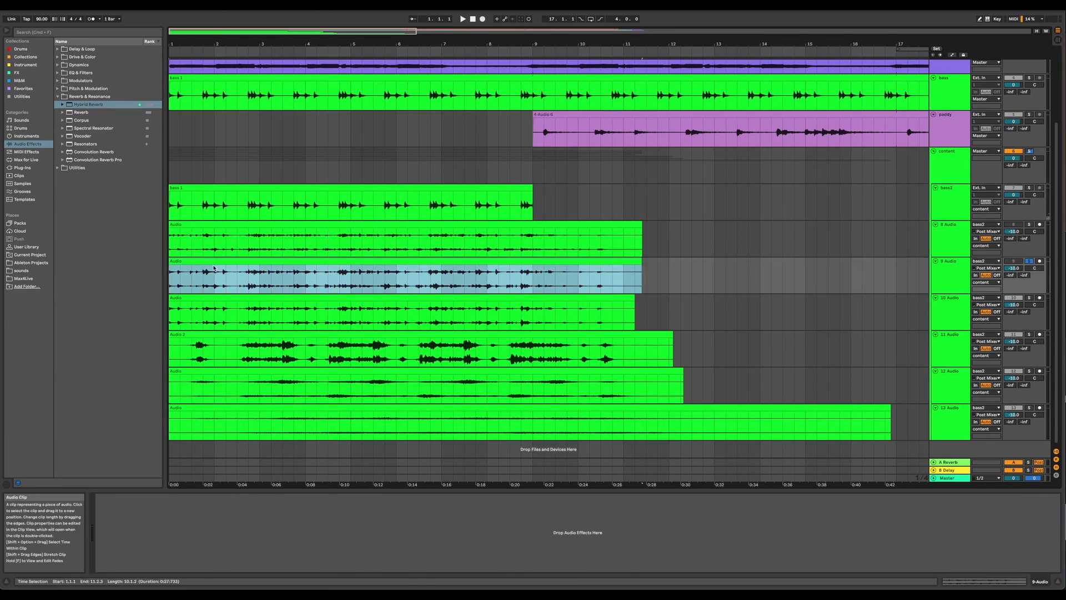
key(space)
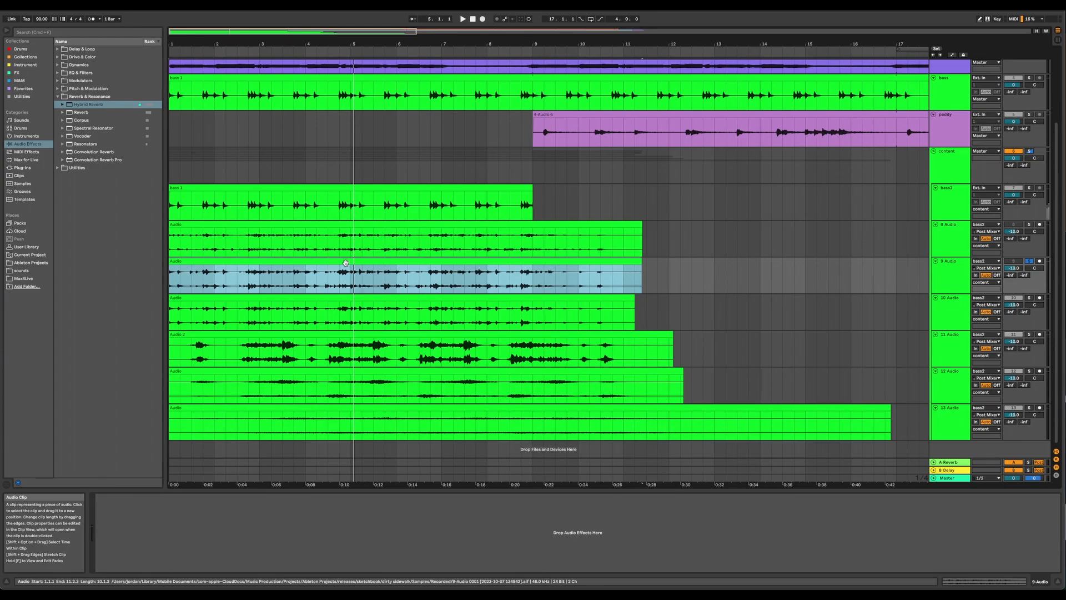
Solo the 10 Audio track and play its recording from the middle of bar 2.
click(258, 299)
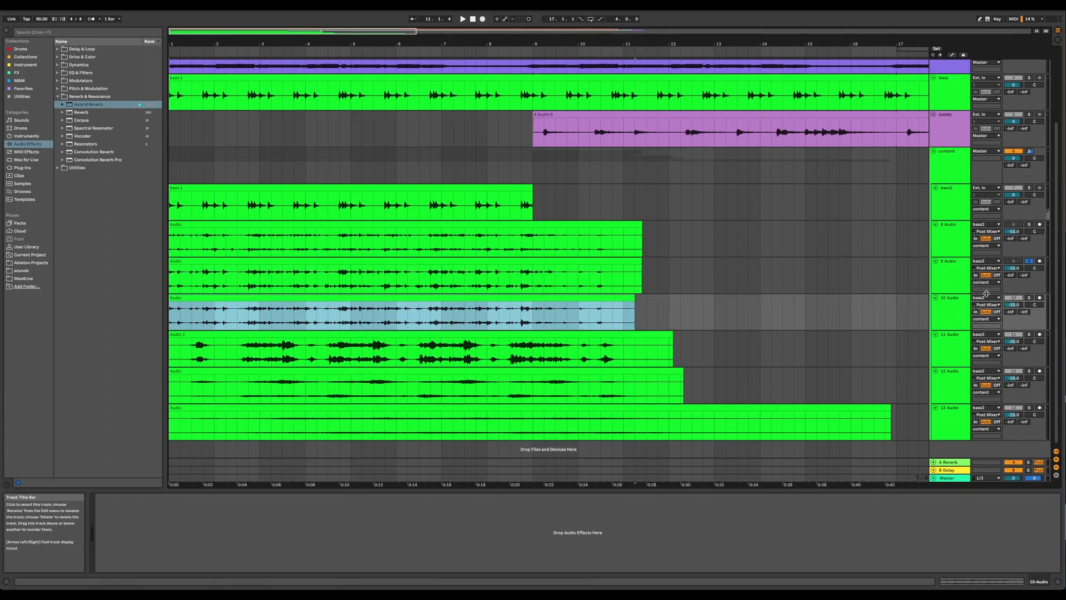
click(1028, 299)
click(233, 316)
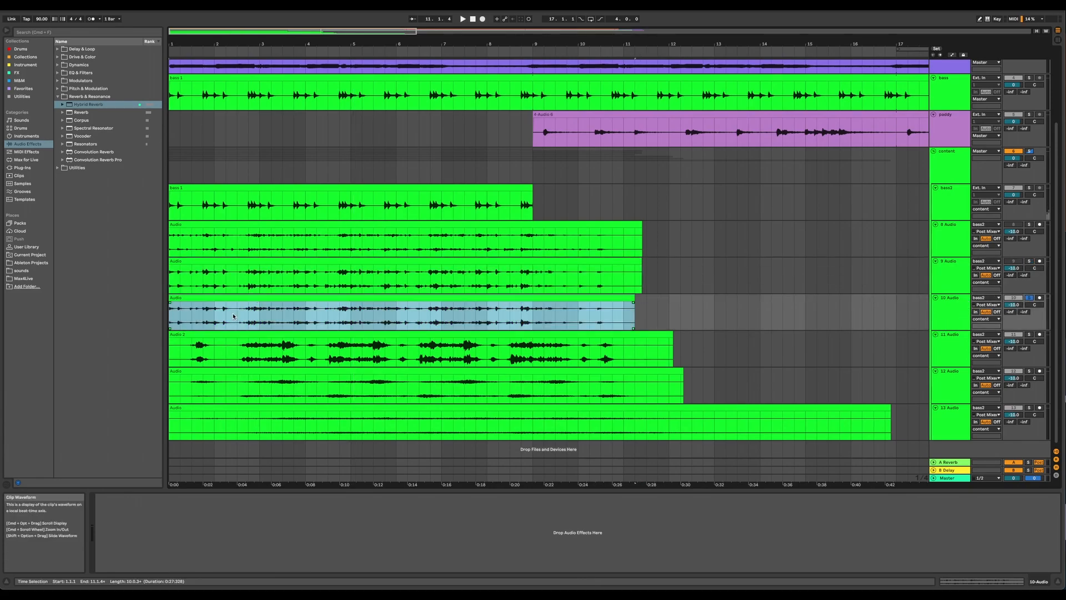
click(233, 316)
key(space)
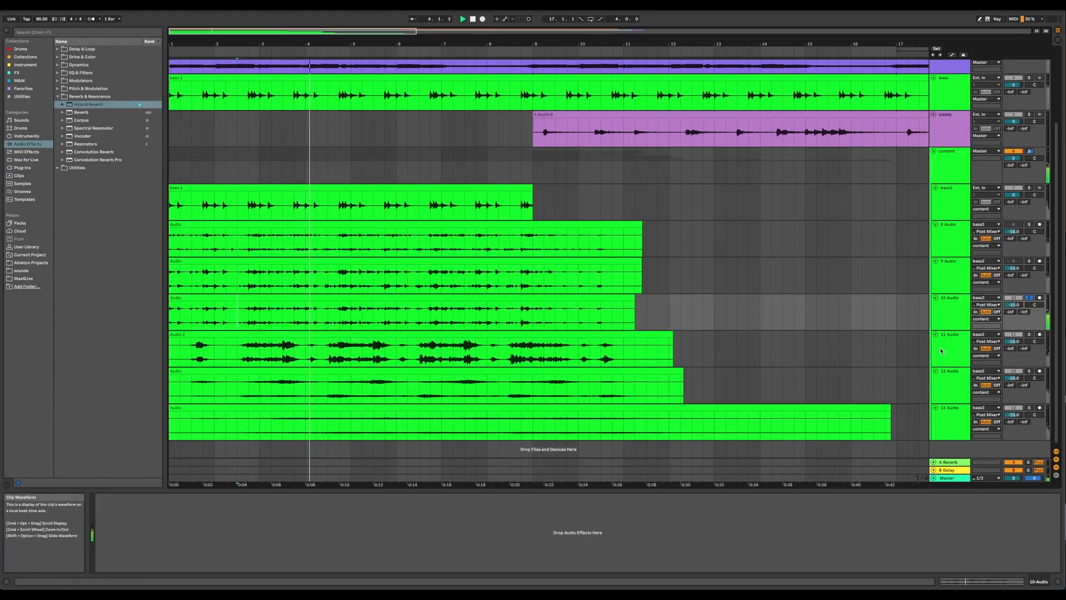
Open the bass2 effects rack and examine the Hybrid Reverb's impulse response categories and the responses listed under Textures.
click(950, 203)
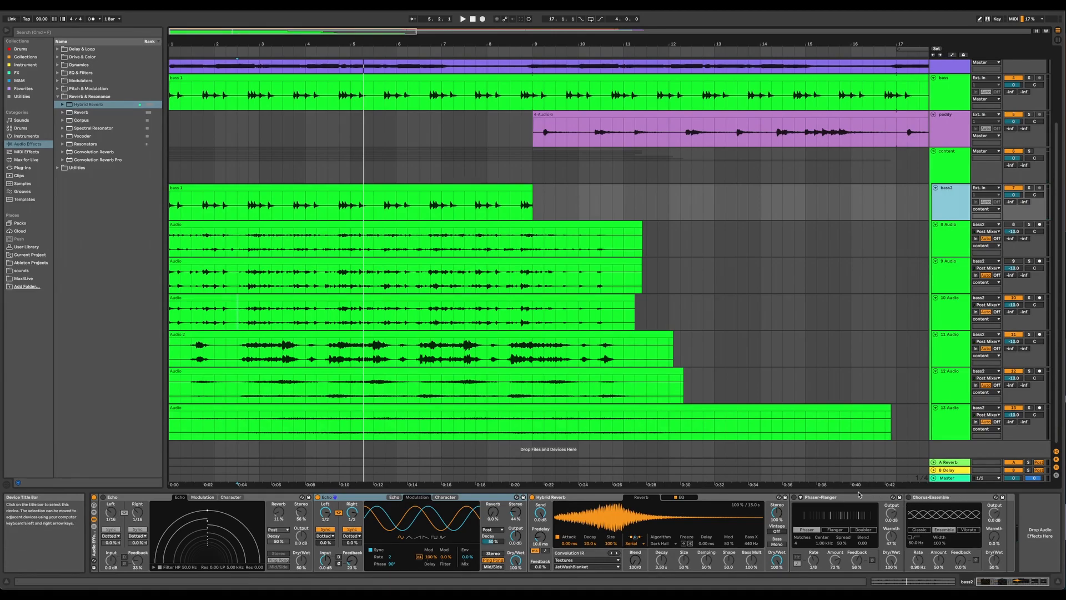
click(588, 497)
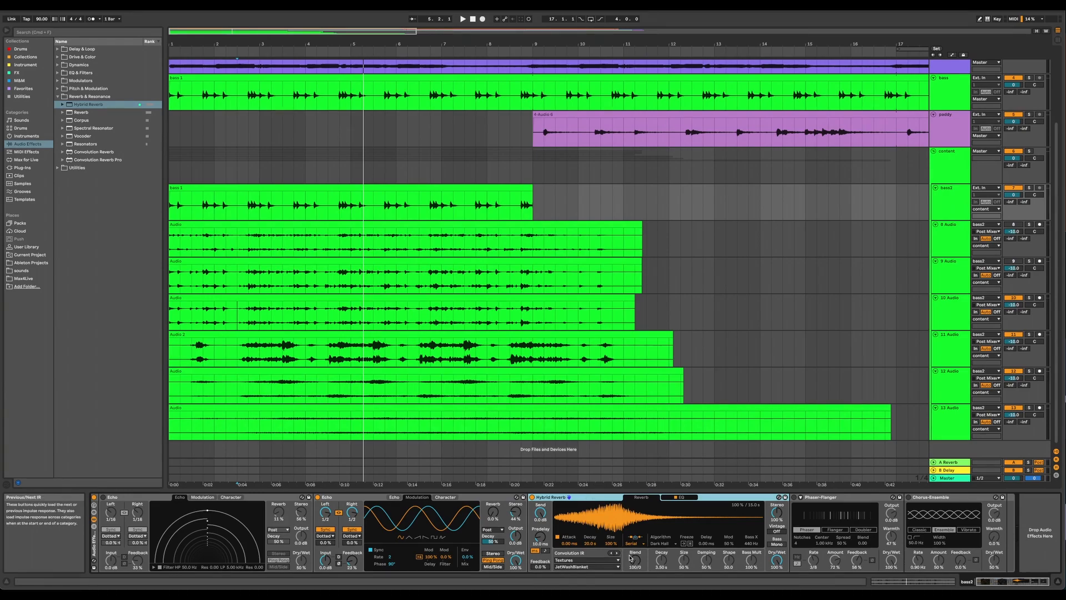
click(580, 560)
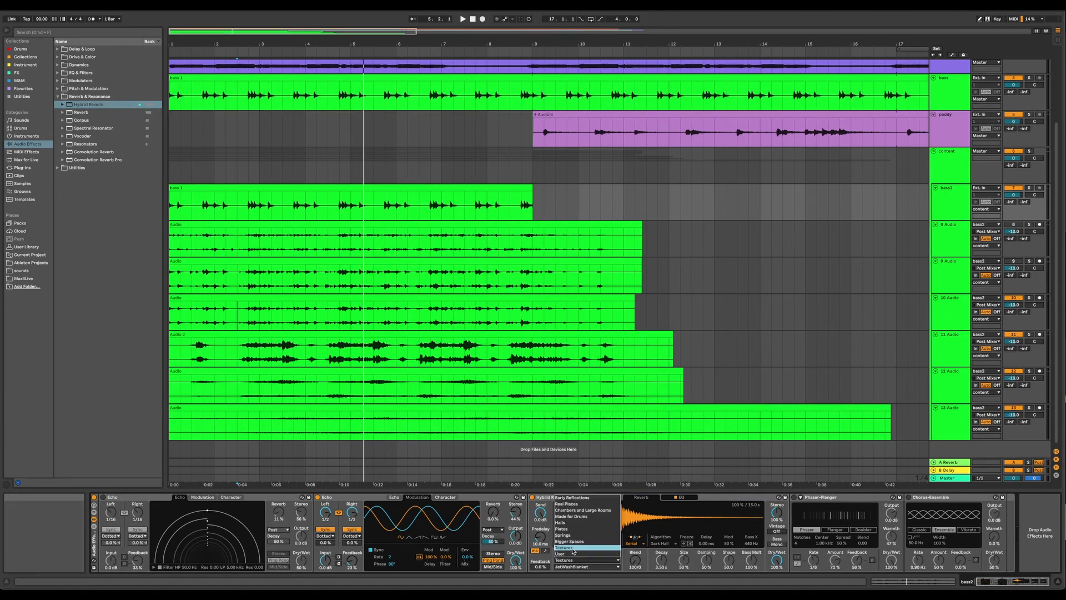
click(618, 560)
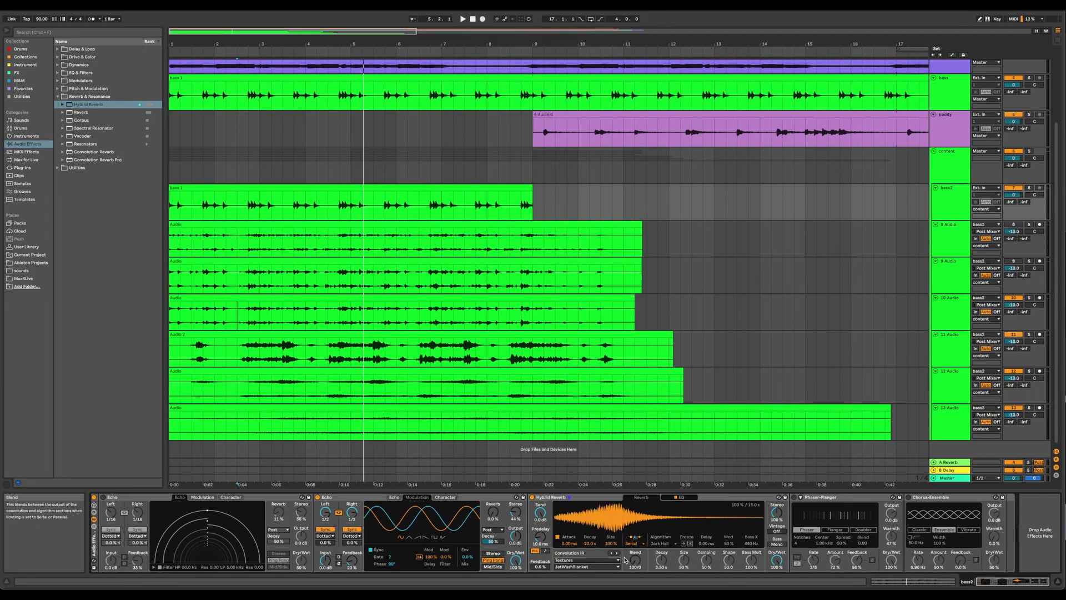
click(596, 561)
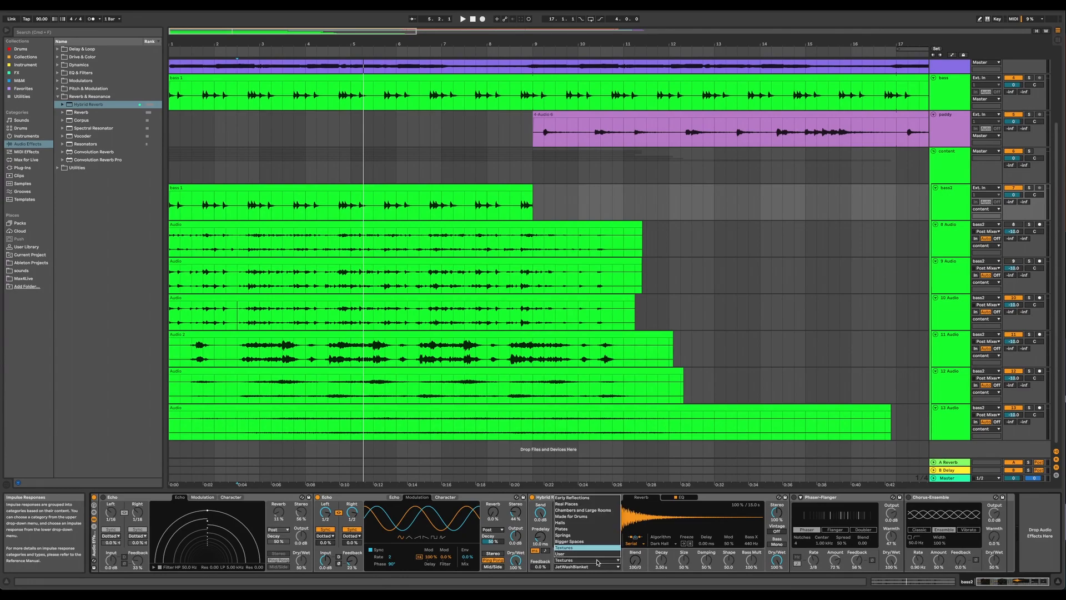
click(626, 559)
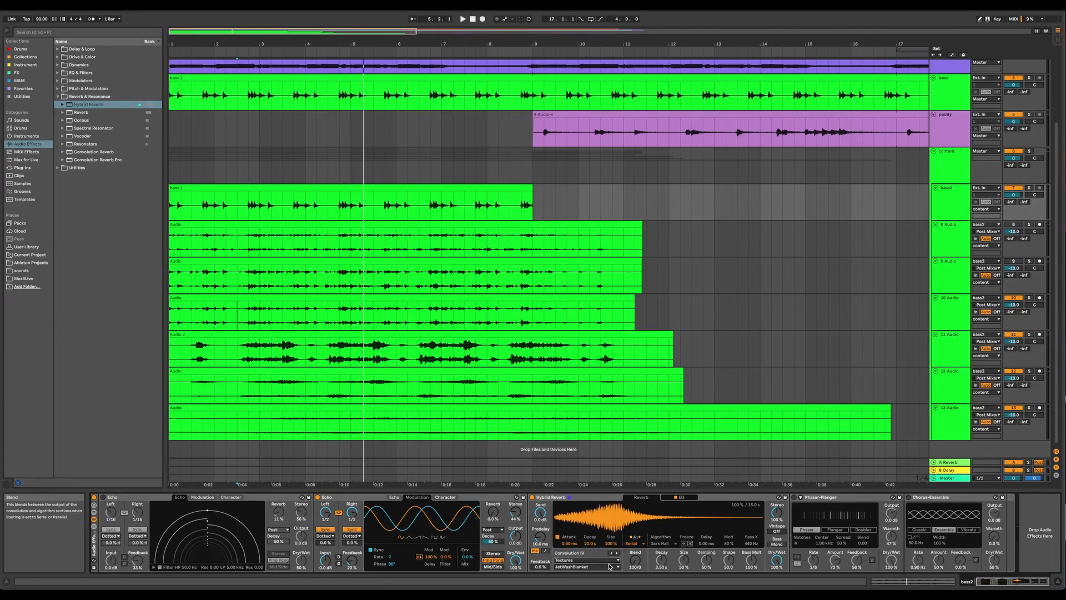
click(616, 567)
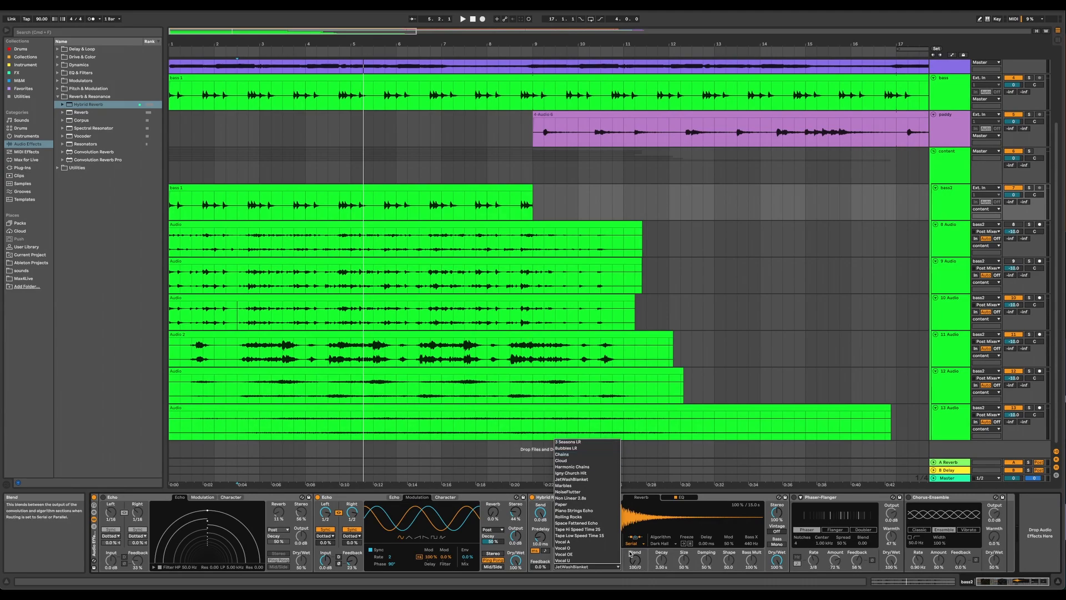
click(627, 552)
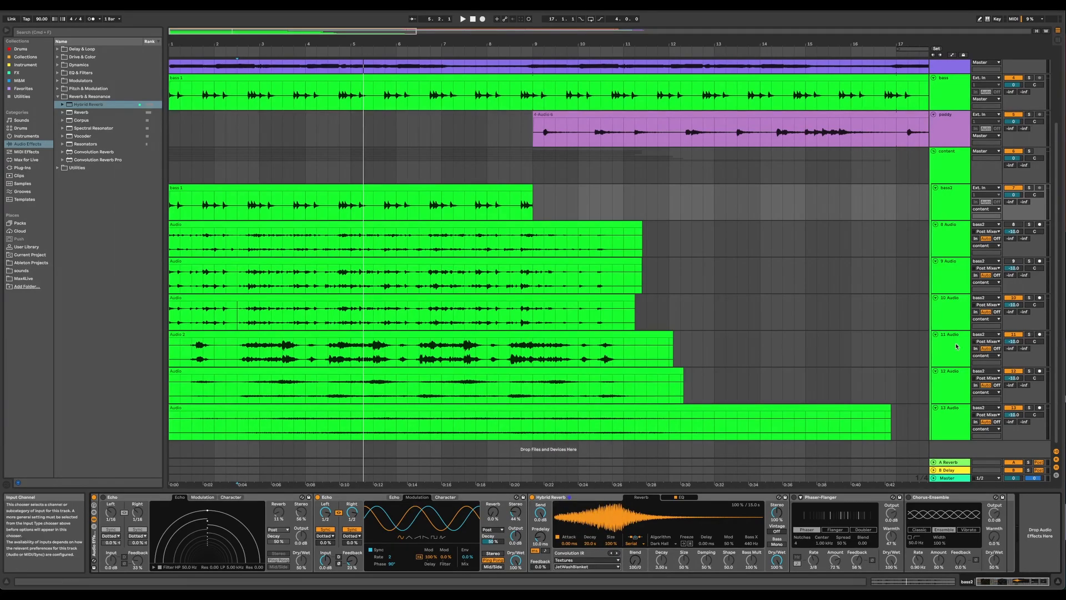
Solo the 11 Audio track and play its recording from the middle of bar 1.
click(1030, 336)
click(192, 355)
key(space)
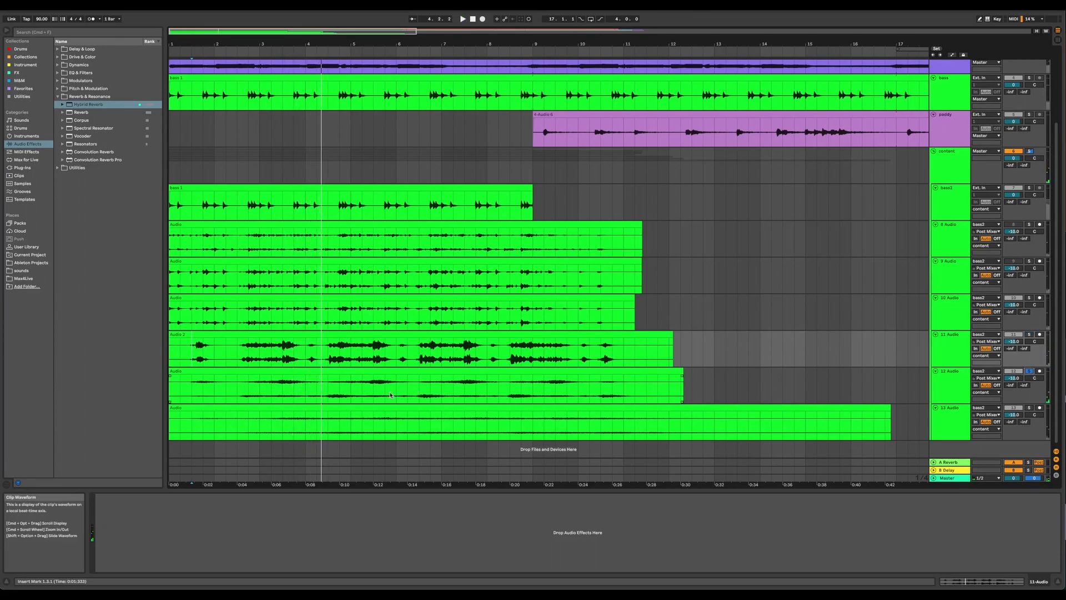
Solo and audition the 12 Audio recording from the middle of bar 1, followed by the 13 Audio recording.
click(1031, 371)
click(195, 392)
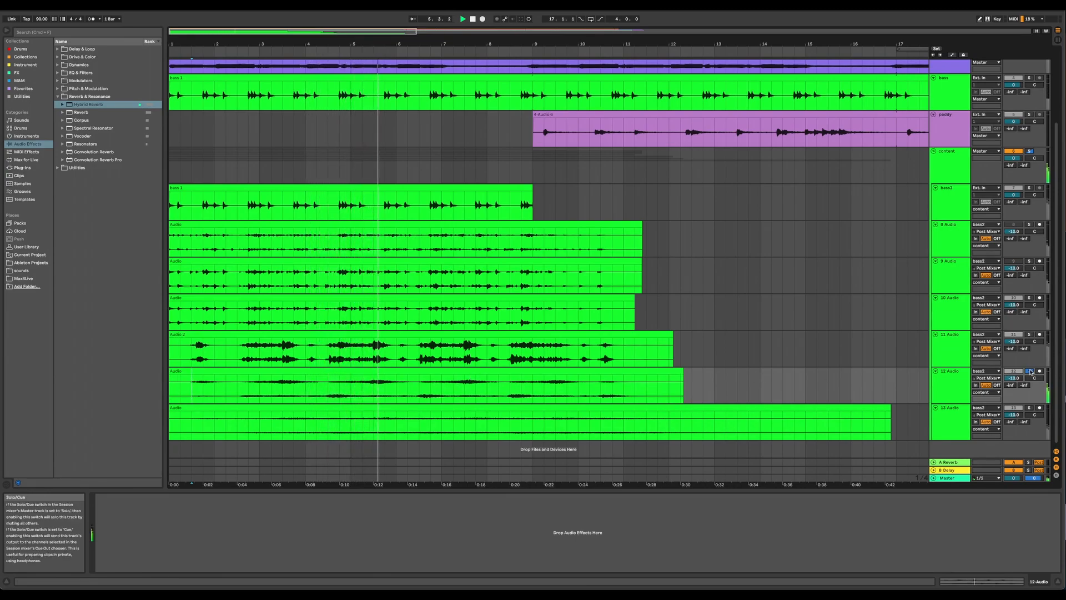
click(216, 419)
click(194, 410)
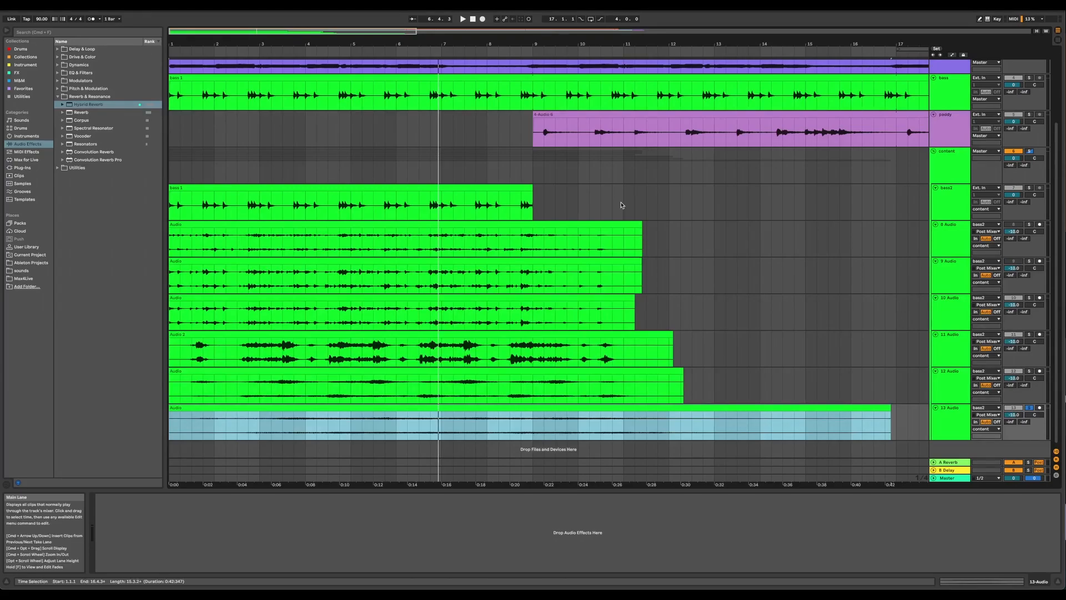
Audition the 8 Audio recording and cut out a short slice from 2.3.2 to 2.4.1.
key(z)
click(170, 241)
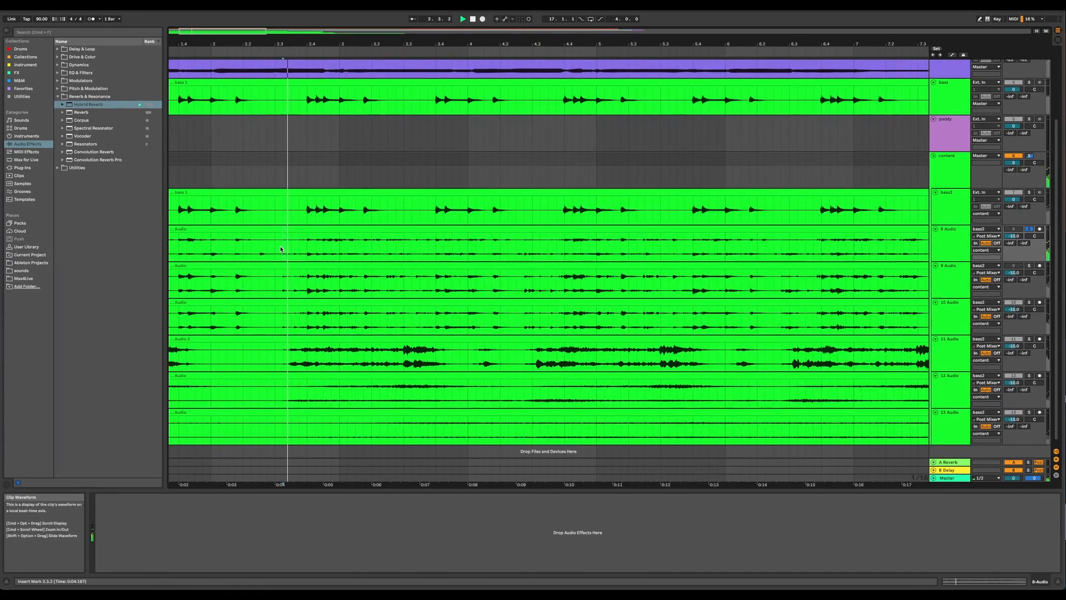
click(309, 248)
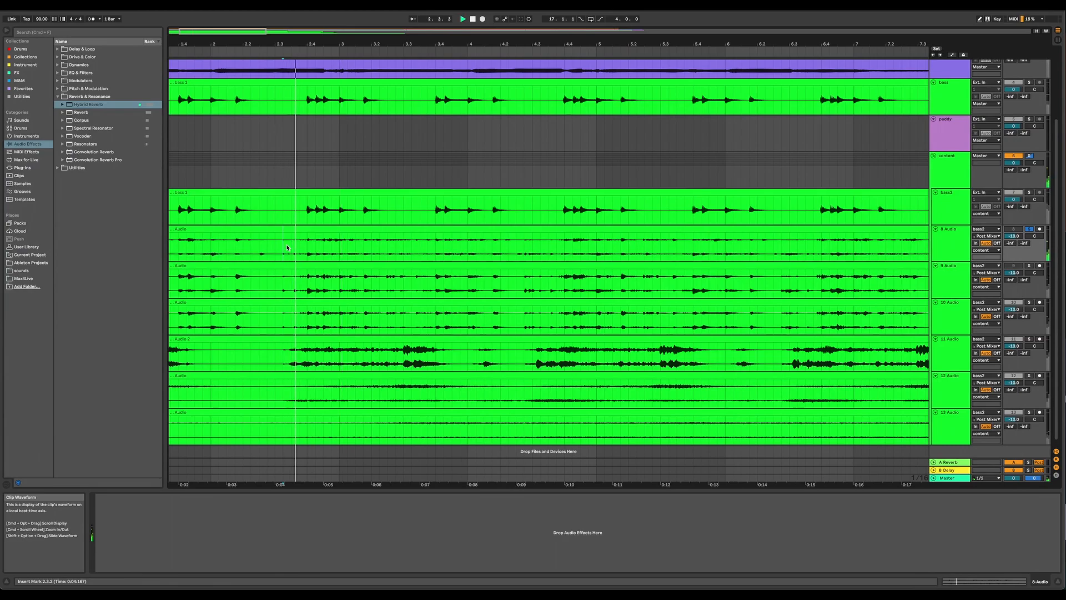
key(super+e)
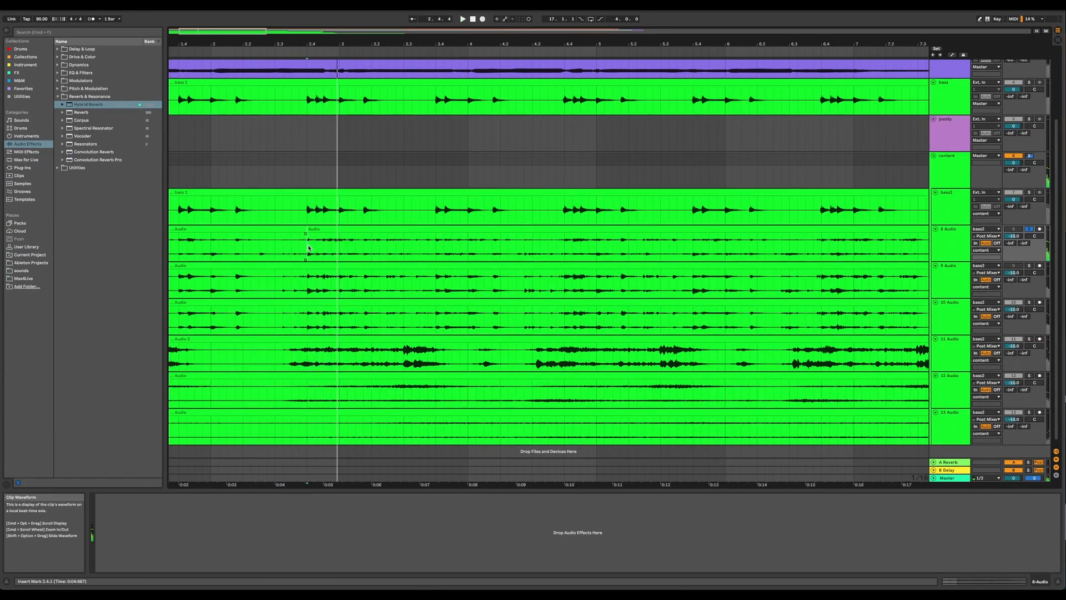
key(super+e)
click(277, 228)
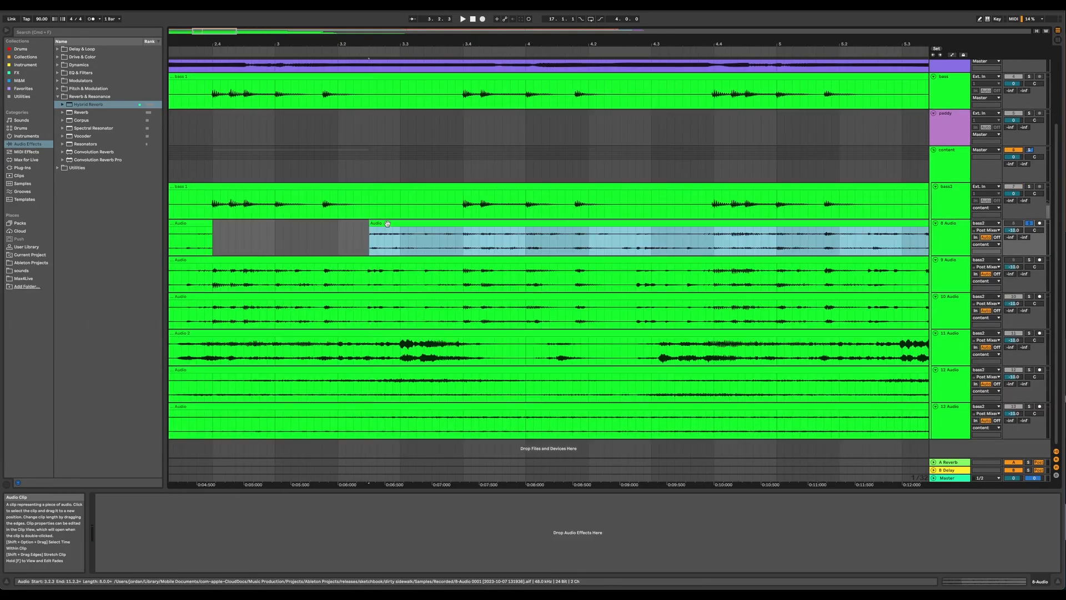
Play on through 8 Audio and chop it into short slices, removing the stretches between them up to bar 9.
key(space)
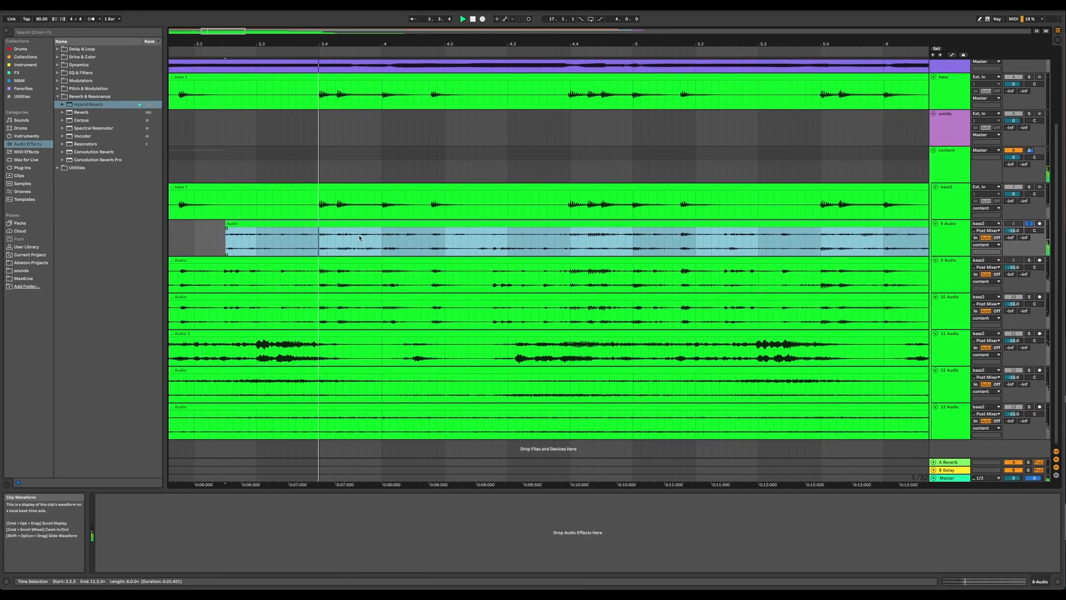
key(space)
click(273, 236)
key(space)
key(space)
click(217, 238)
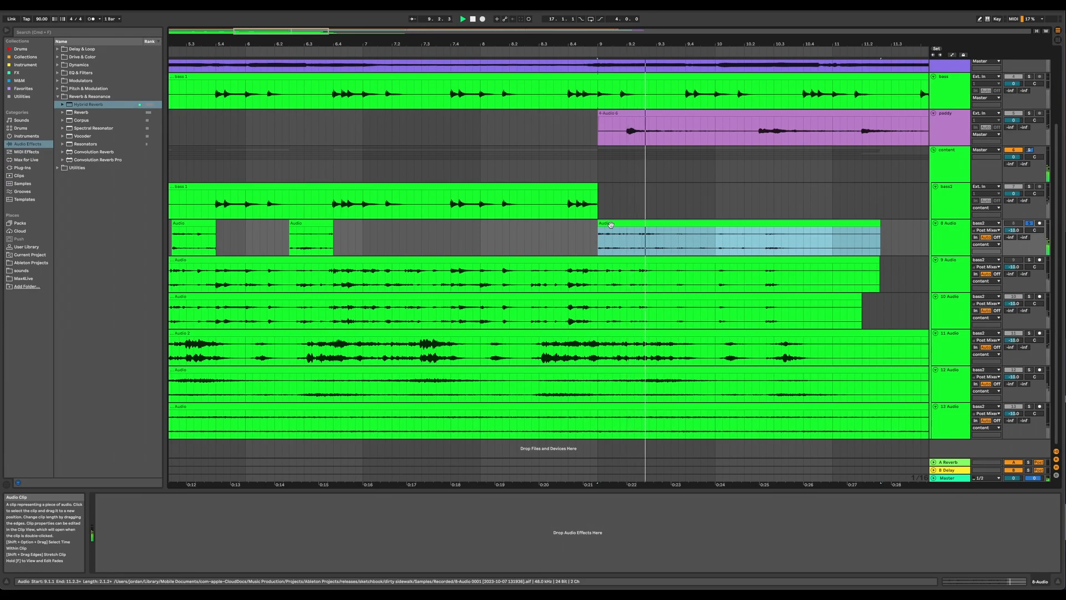
scroll(611, 225, down, 2)
key(space)
scroll(872, 250, left, 5)
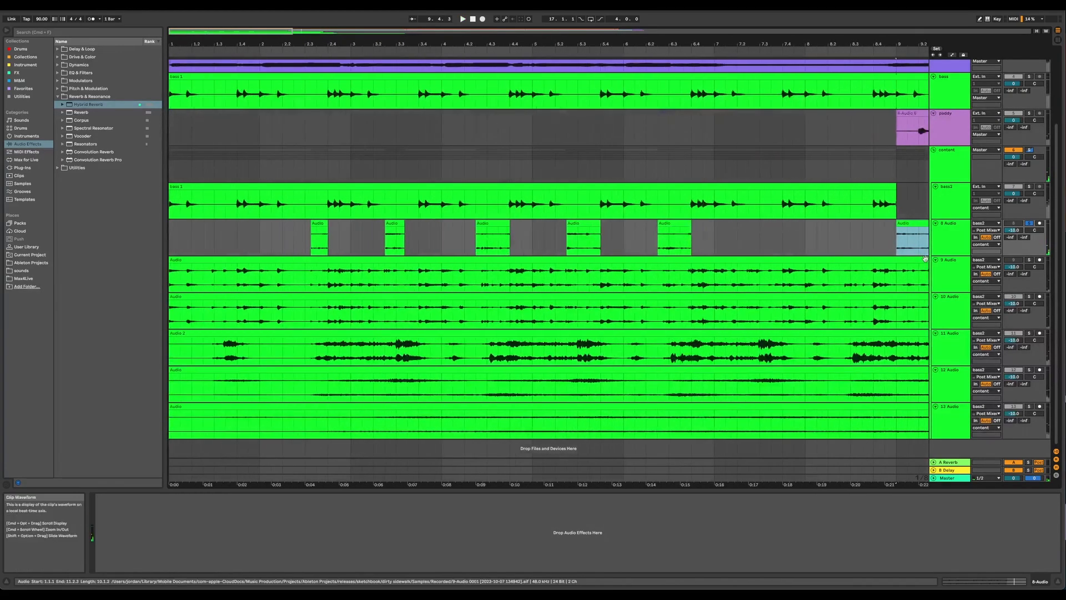
Solo the 9 Audio track and move the last 8 Audio clip from bar 9 back to beat 2 of bar 7.
click(1030, 260)
key(minus)
key(minus)
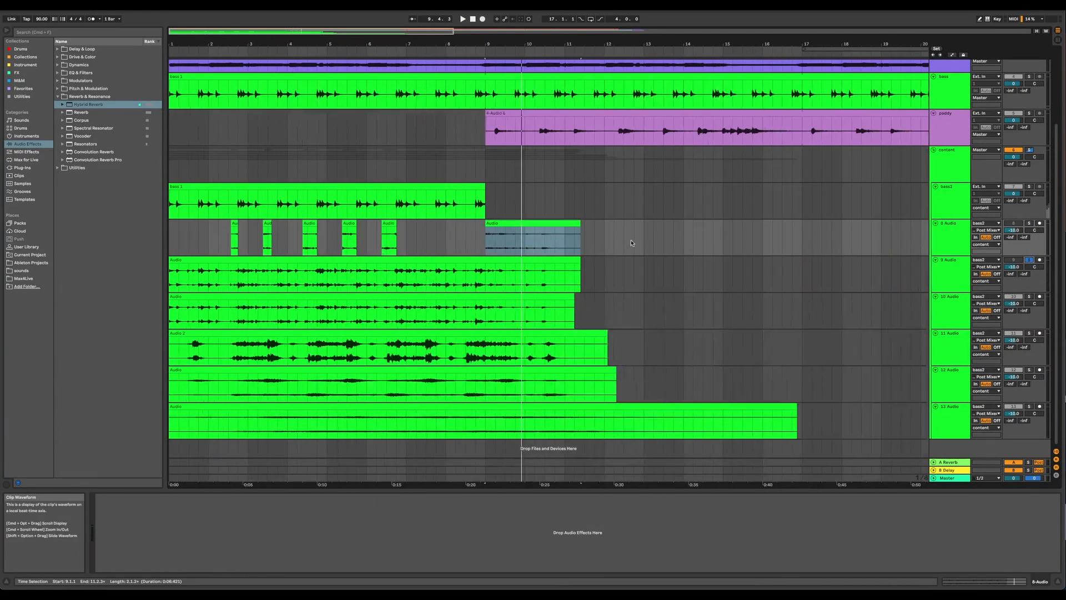
drag(529, 225, 459, 225)
click(208, 236)
key(plus)
key(plus)
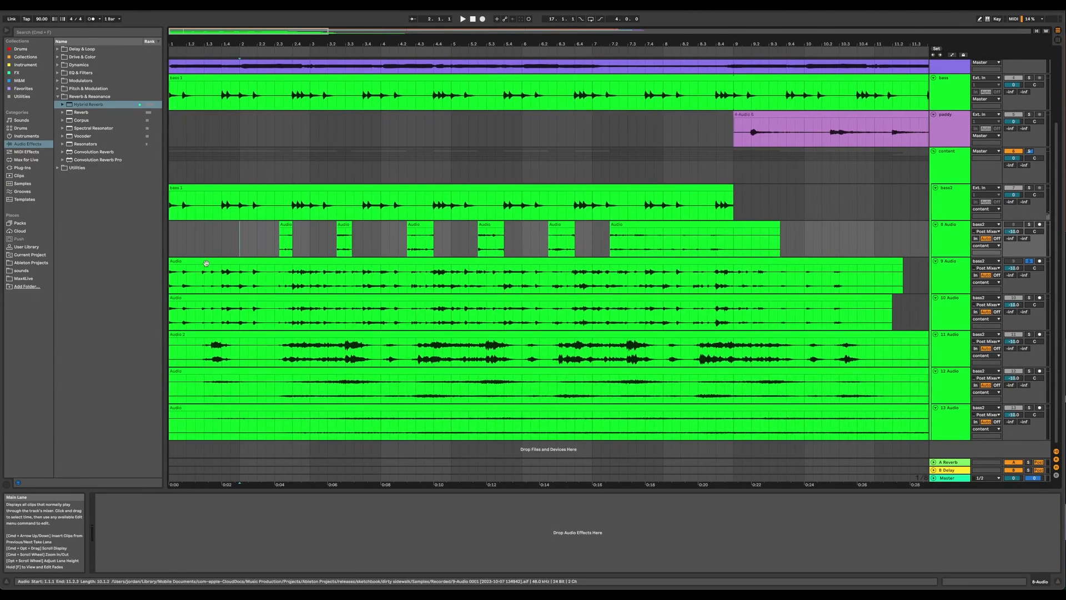
Play the soloed 9 Audio recording from bar 1 and replay it from 2.3.2 to find a slice.
click(197, 263)
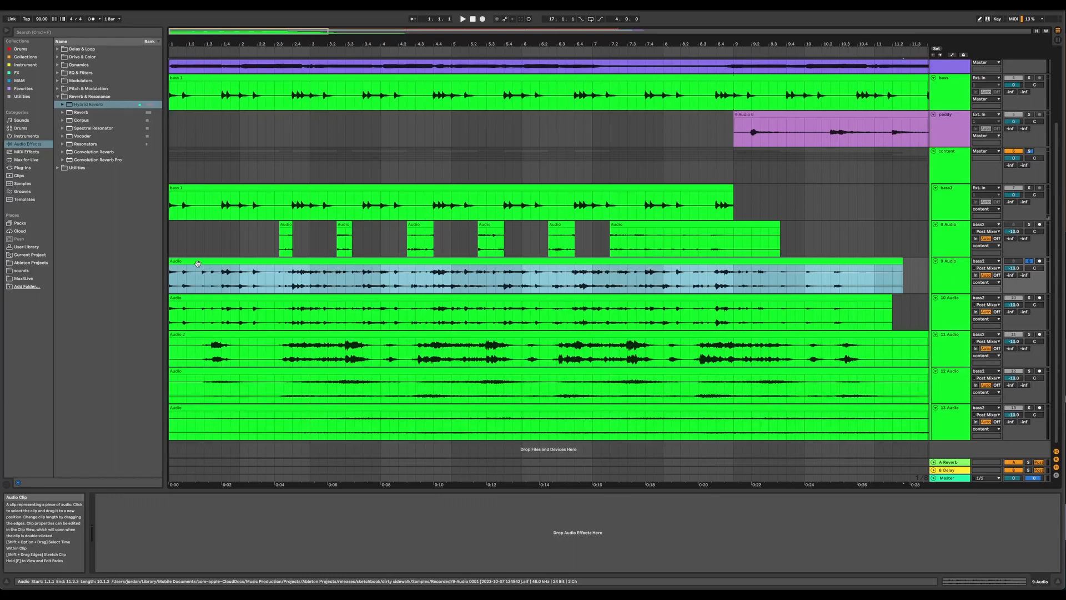
key(space)
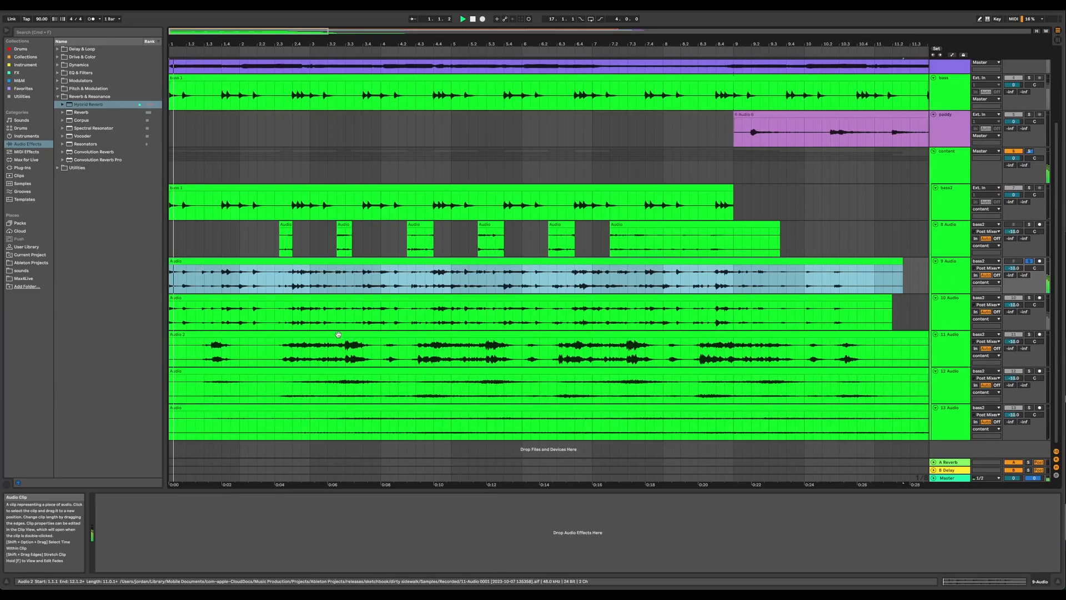
scroll(267, 276, up, 3)
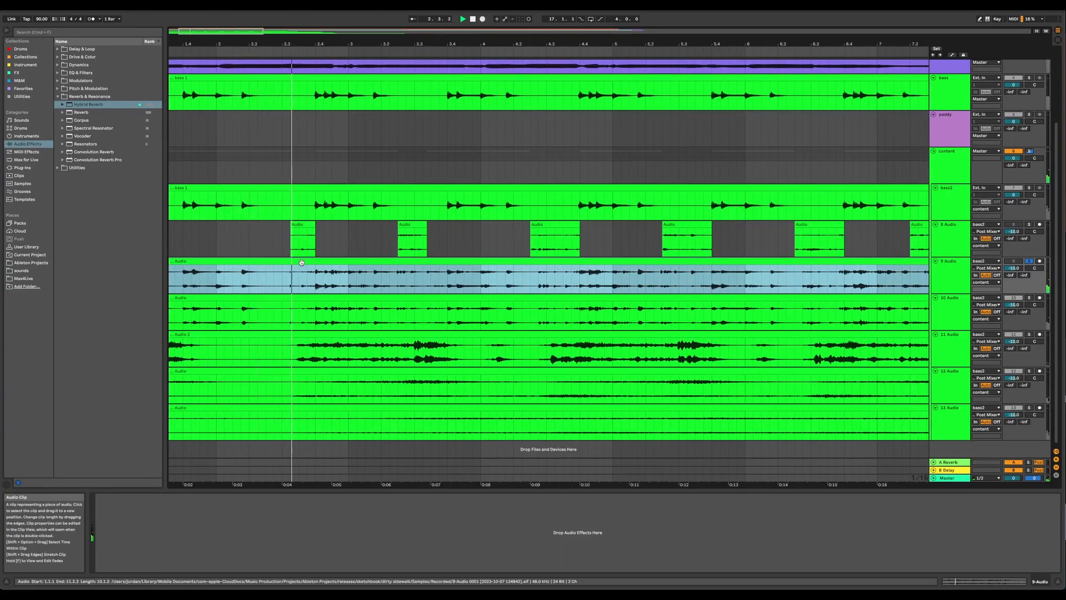
click(289, 279)
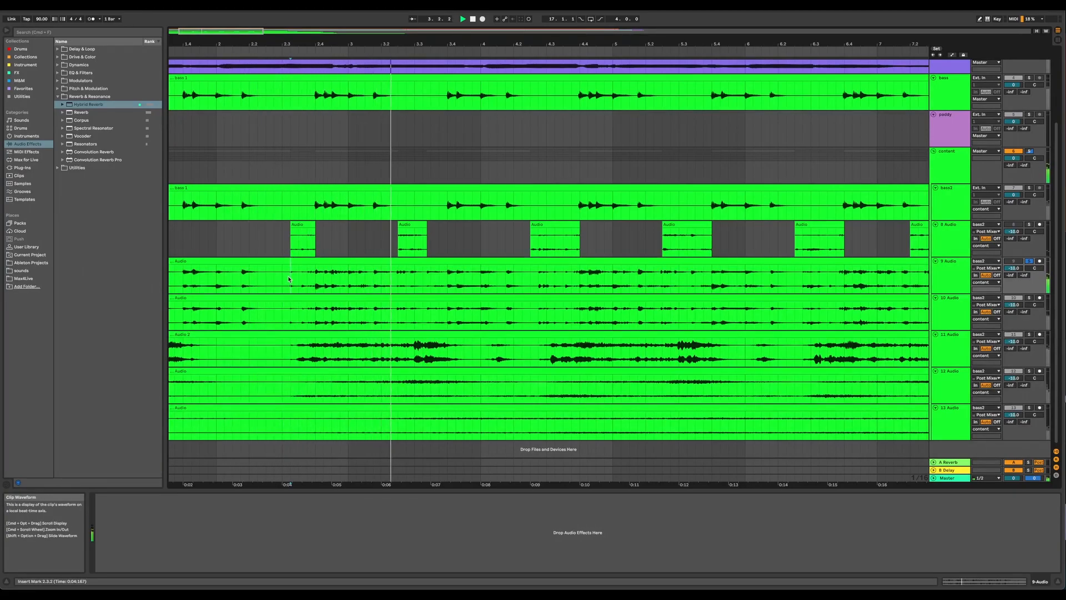
scroll(402, 280, up, 3)
Split the 9 Audio recording at 3.2.2, delete everything before the cut and play the remaining clip.
click(393, 267)
key(space)
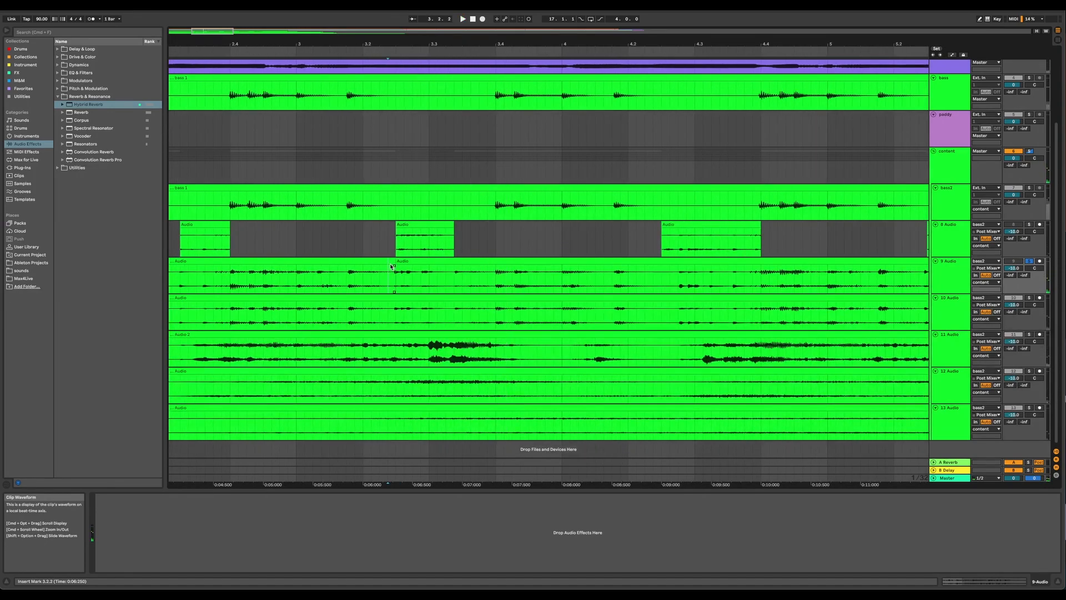
click(389, 263)
key(Delete)
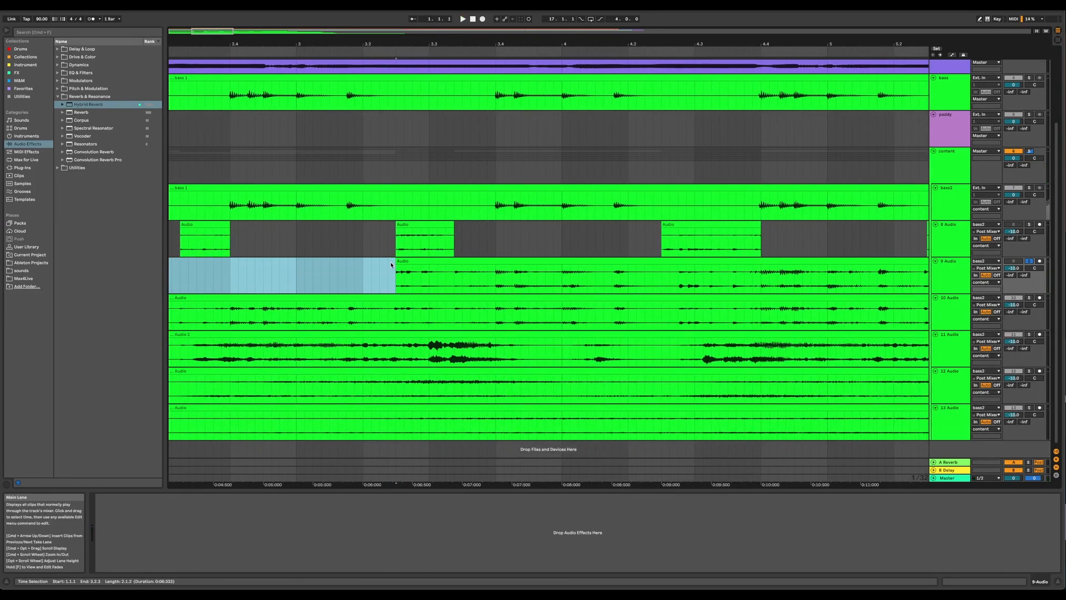
click(396, 262)
key(space)
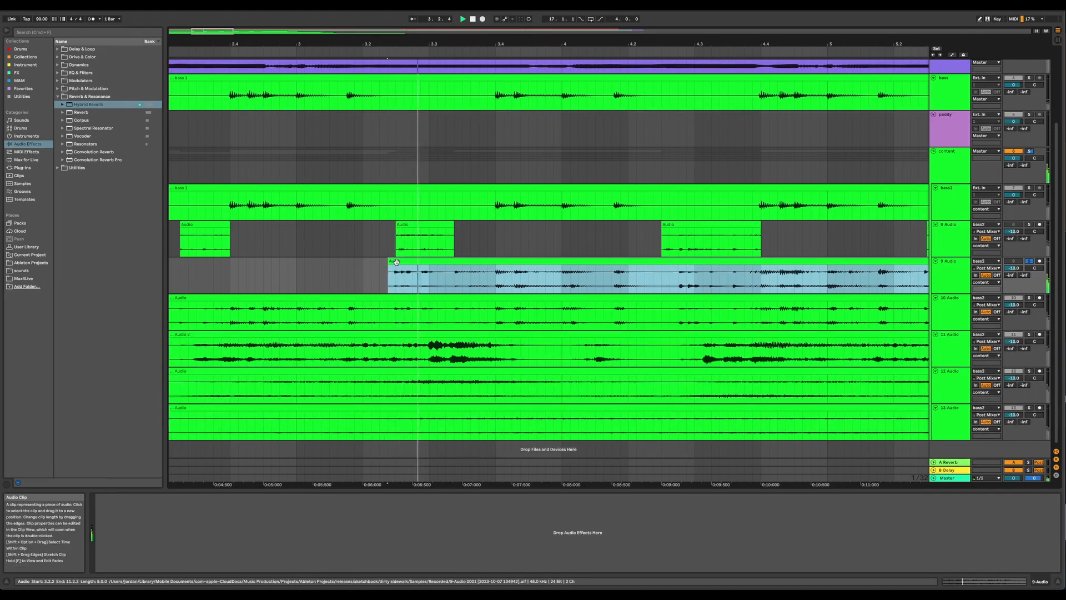
End the first 9 Audio slice at 3.4.1 and delete the audio from there to 4.2.4.
click(454, 278)
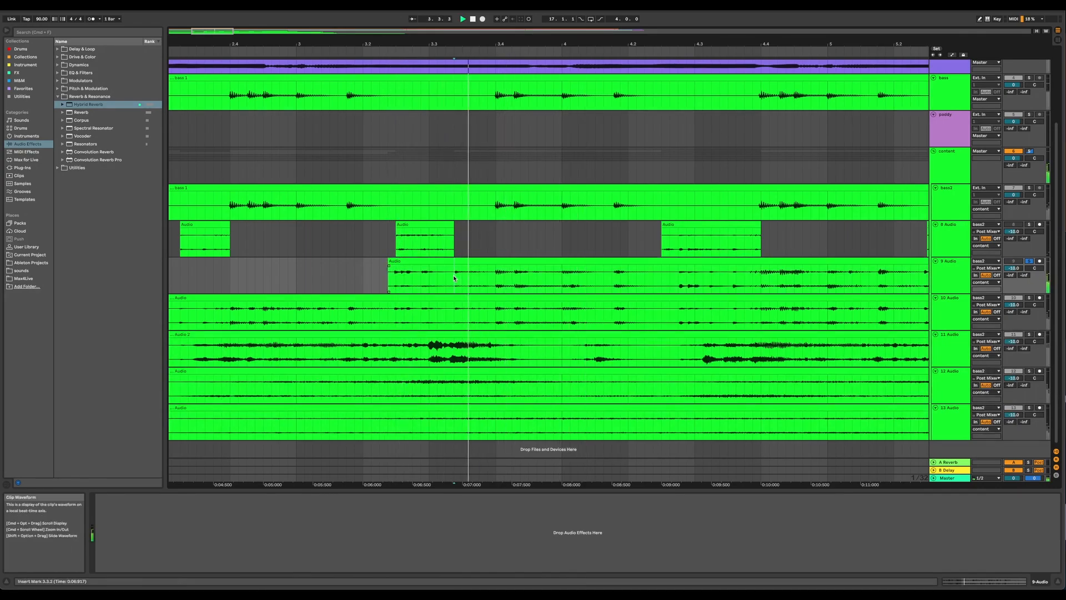
key(space)
click(495, 276)
key(super+e)
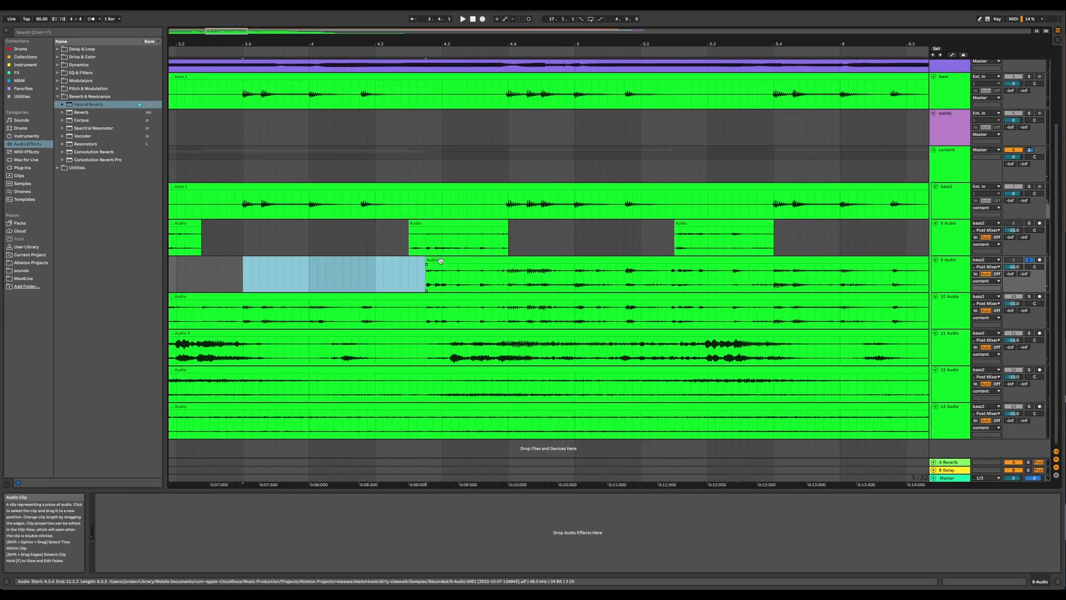
Play the remaining 9 Audio clip from 4.2.4 and split it at 4.4.1 to isolate another slice.
click(436, 261)
key(space)
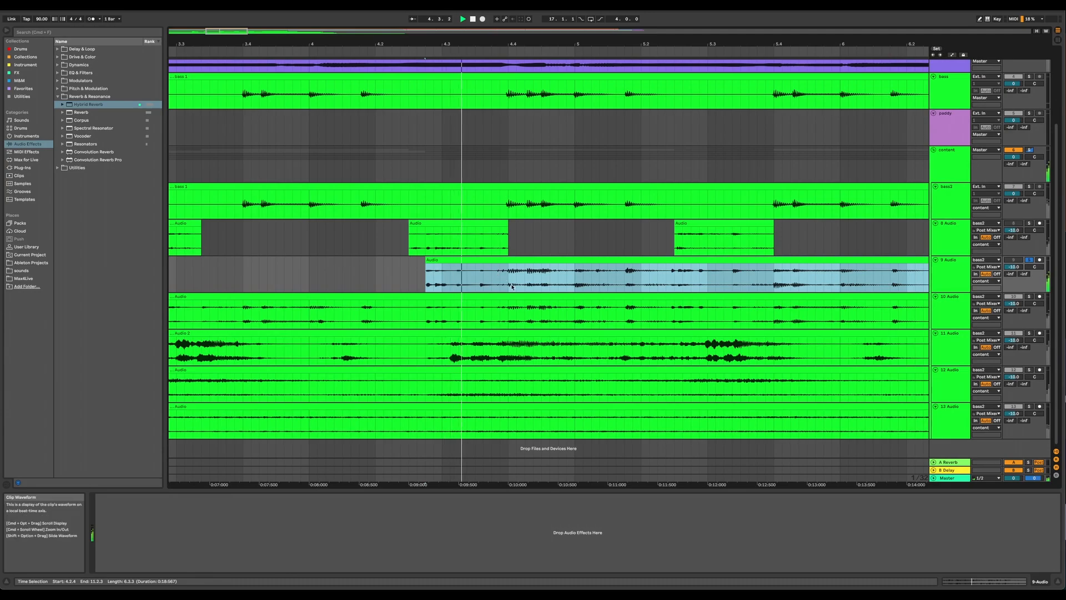
click(507, 288)
key(super+e)
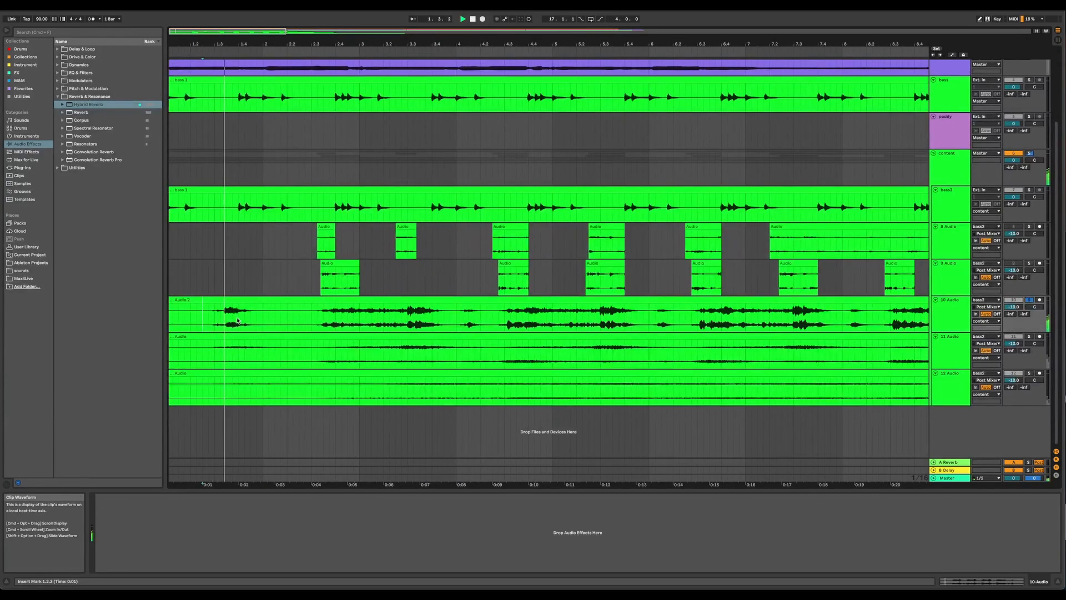
Split the 10 Audio recording late in beat 2 of bar 1 and delete the part before the cut.
key(space)
click(207, 316)
key(super+e)
click(204, 301)
key(Delete)
Split the 10 Audio recording at 2.2.1 and select the clip after the cut.
click(287, 316)
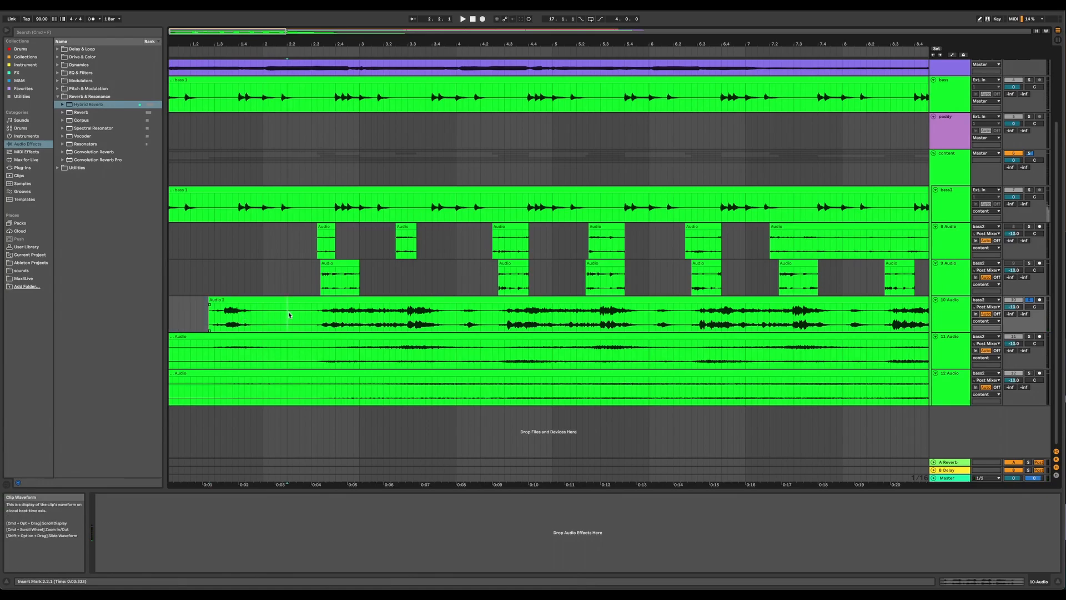
key(super+e)
click(293, 299)
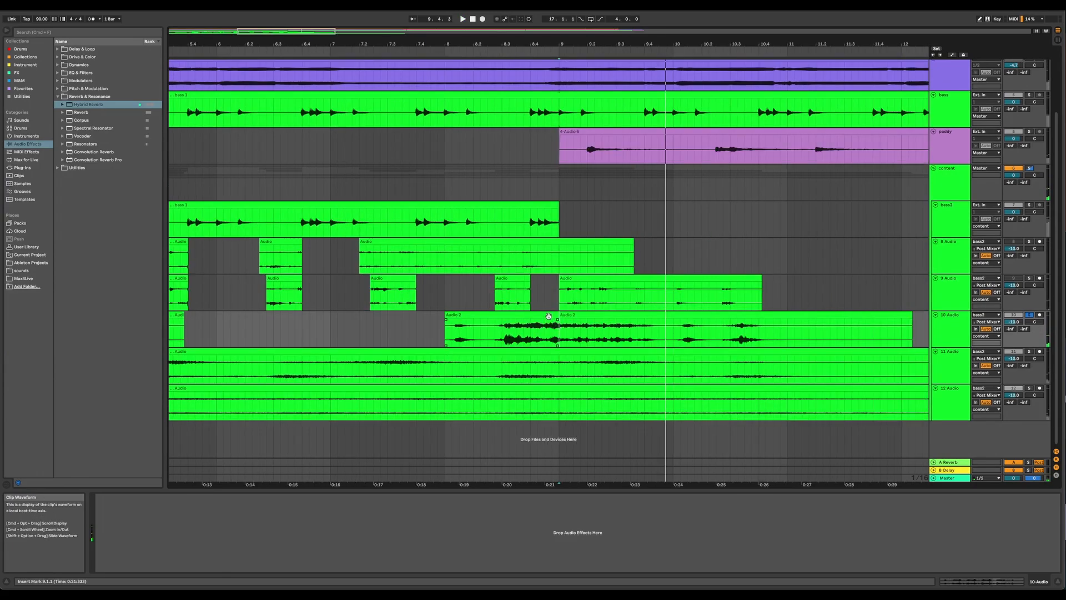
Delete the 10 Audio section from bar 8 to bar 9 and audition the remaining clip starting at bar 9.
drag(445, 327, 560, 328)
key(Delete)
key(space)
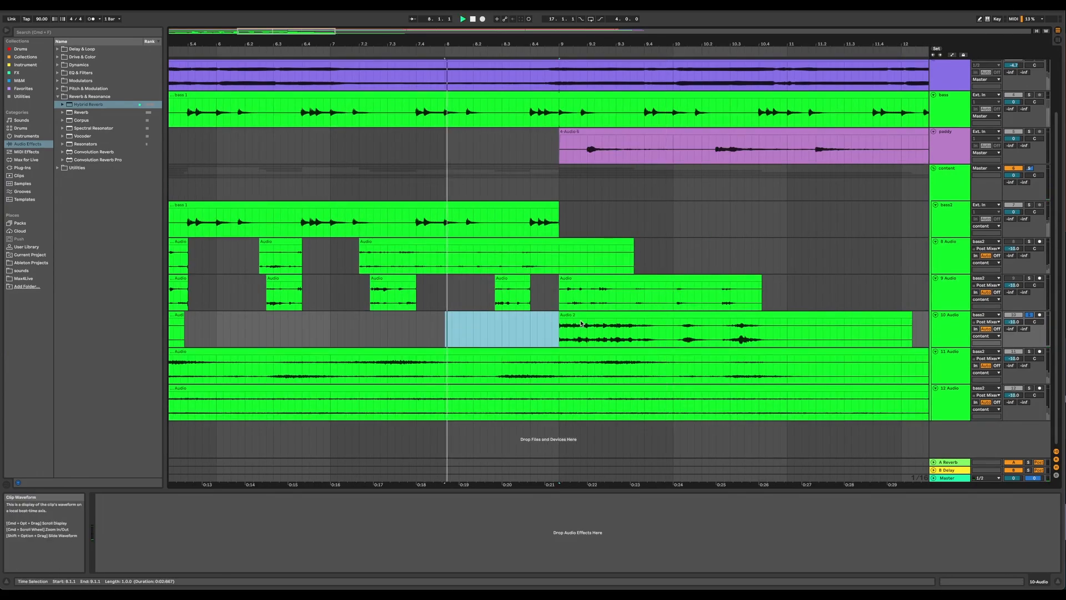
click(575, 316)
scroll(627, 324, up, 3)
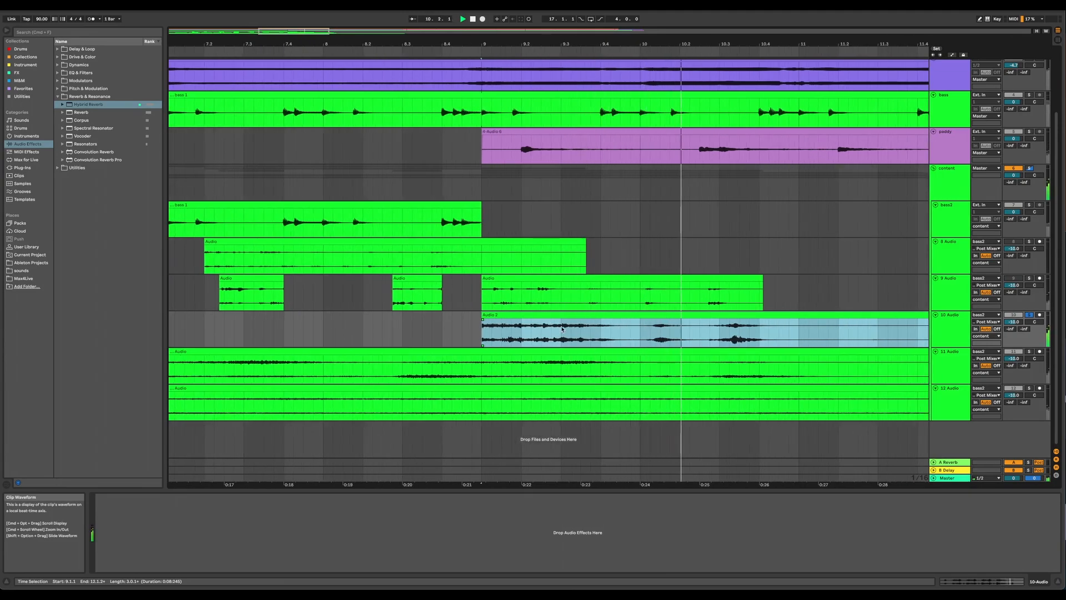
Play the 10 Audio recording past bar 9 and chop it into separate short slices.
scroll(562, 329, down, 3)
scroll(637, 323, up, 4)
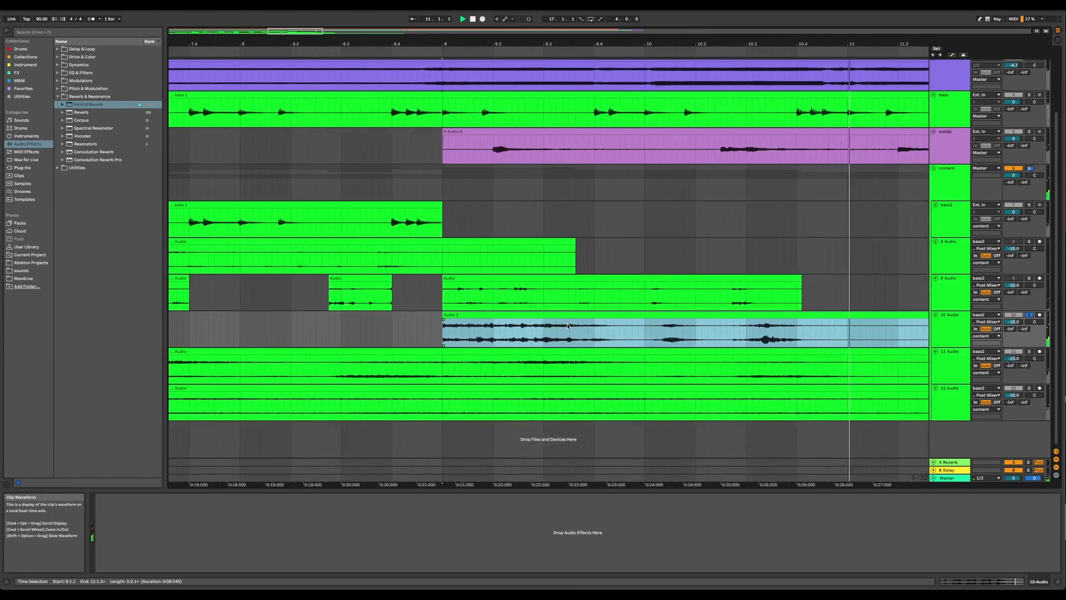
click(650, 330)
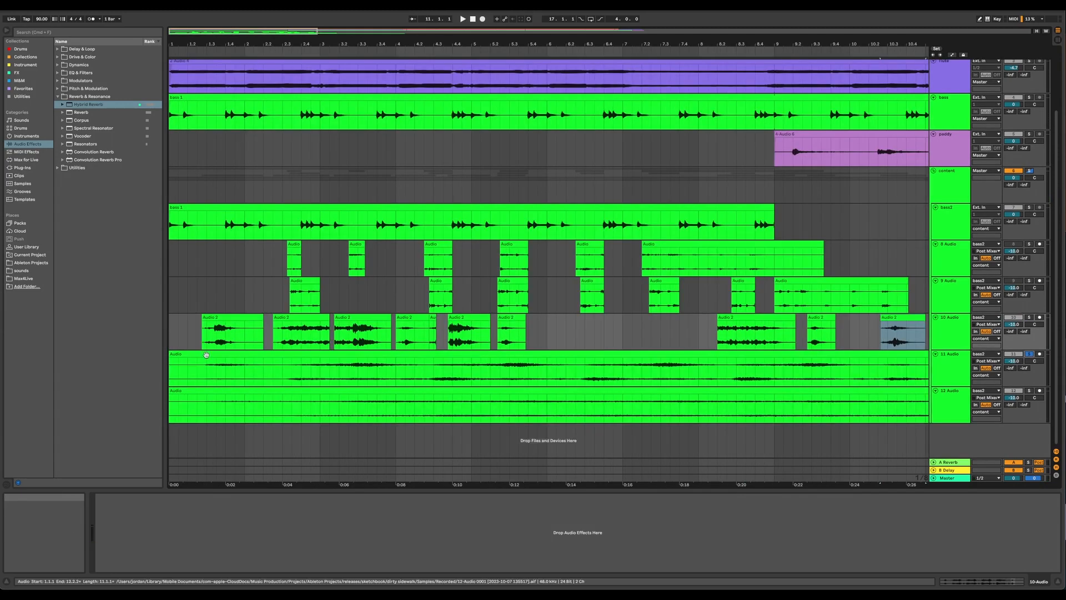
Audition the 11 Audio recording from bar 1 and trim the clip's start to 1.2.3.
click(230, 353)
key(space)
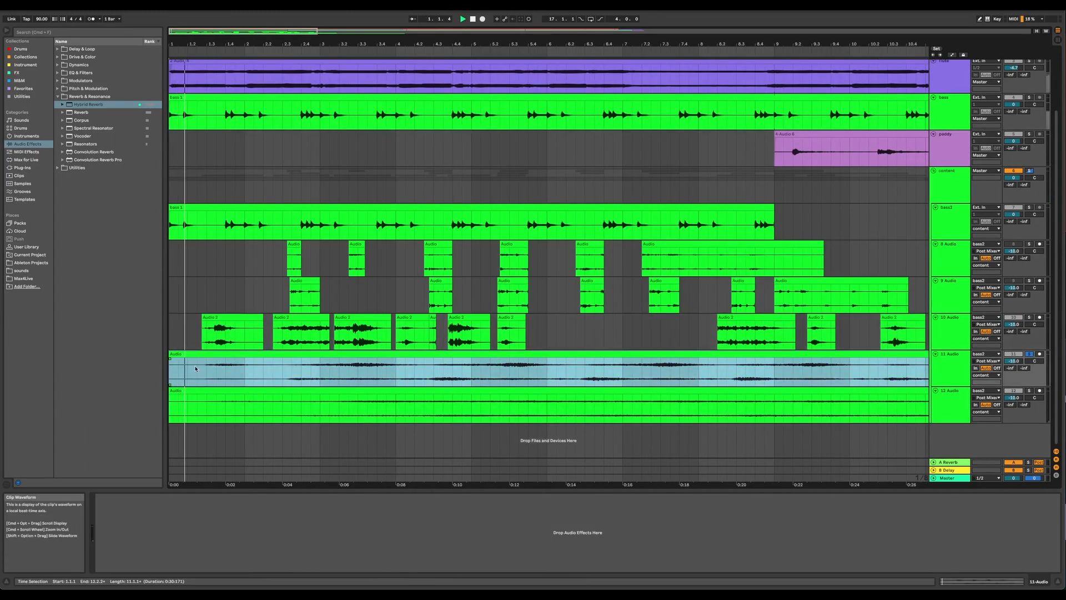
drag(169, 354, 198, 354)
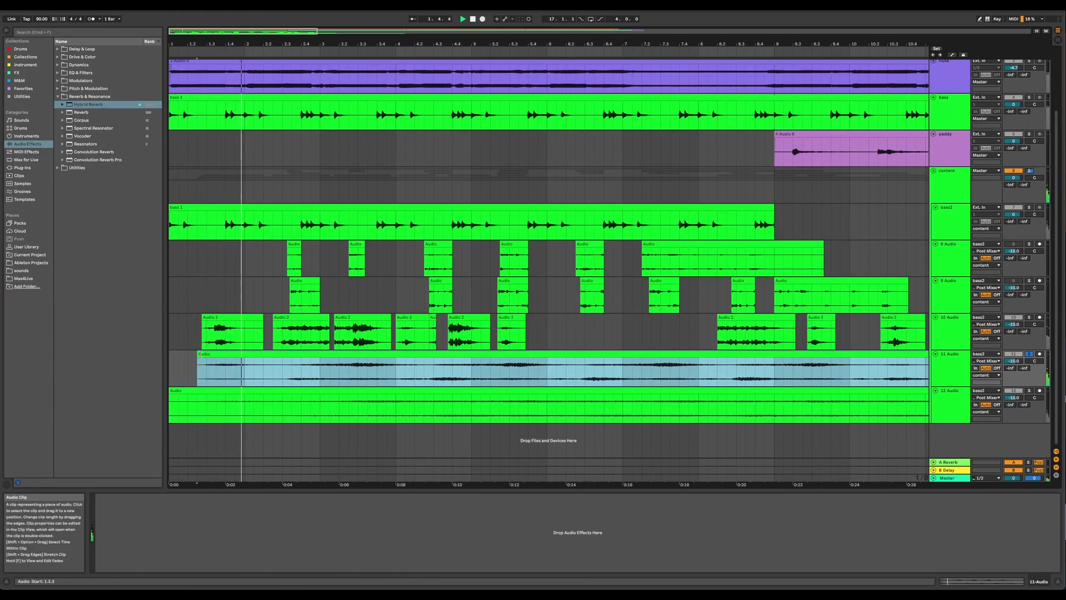
scroll(329, 363, right, 1)
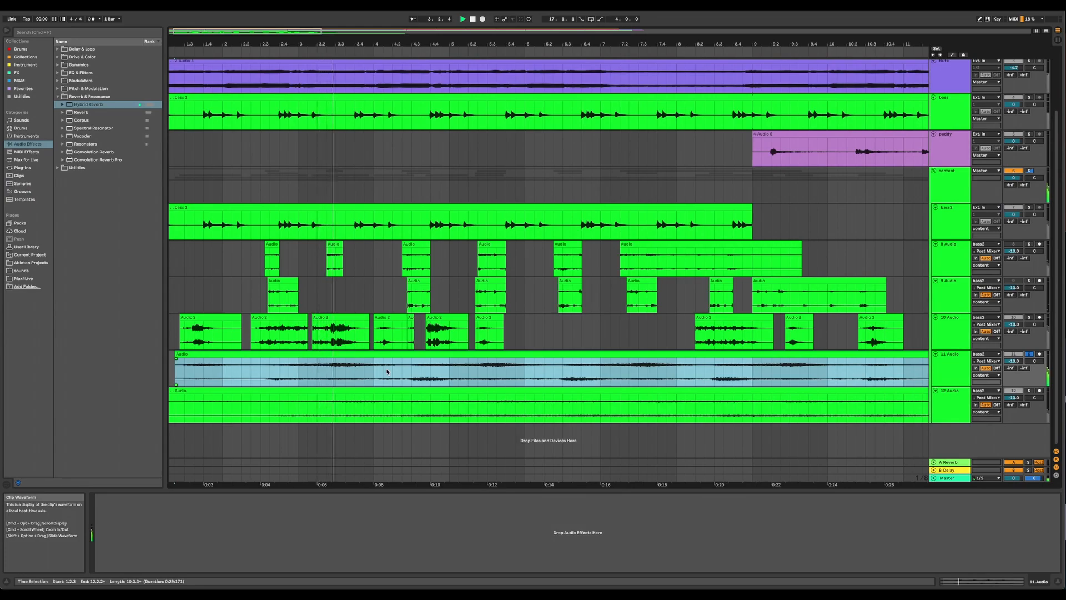
key(minus)
key(minus)
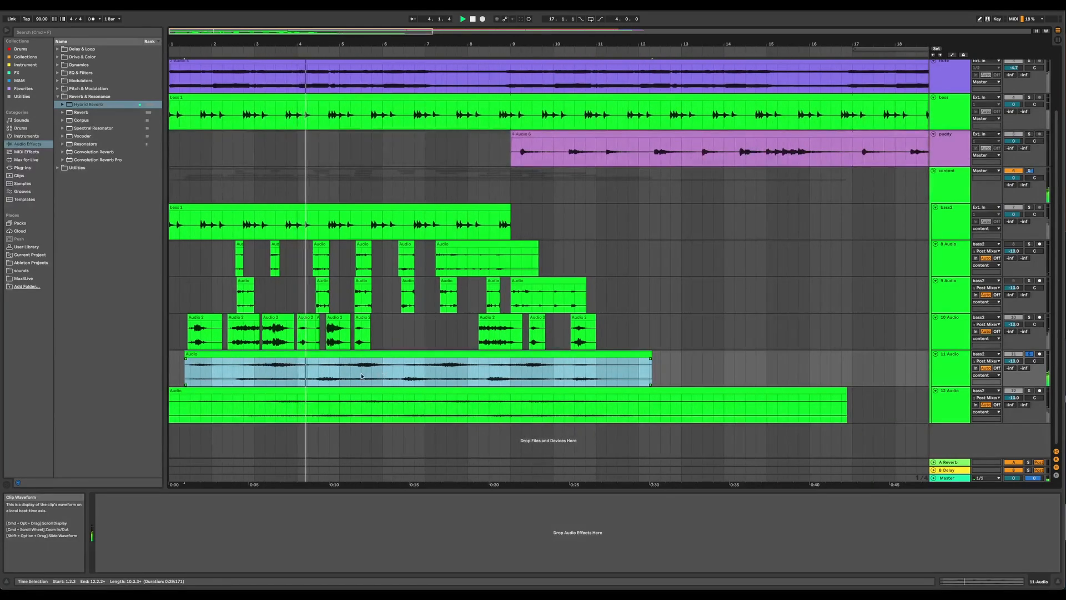
Audition the 12 Audio recording and shorten the clip to end at bar 13.
click(218, 392)
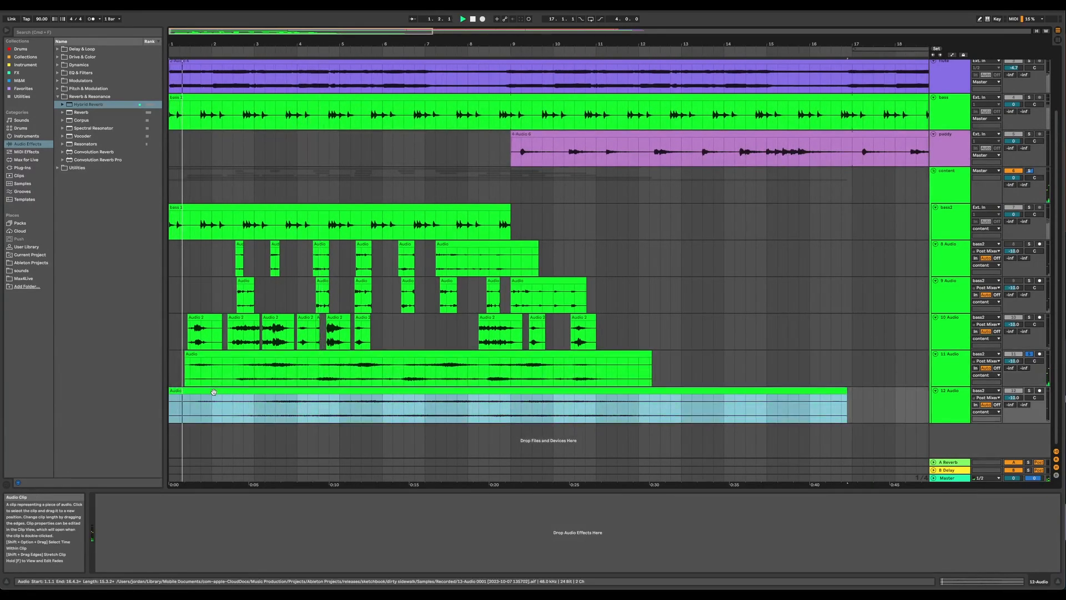
click(295, 436)
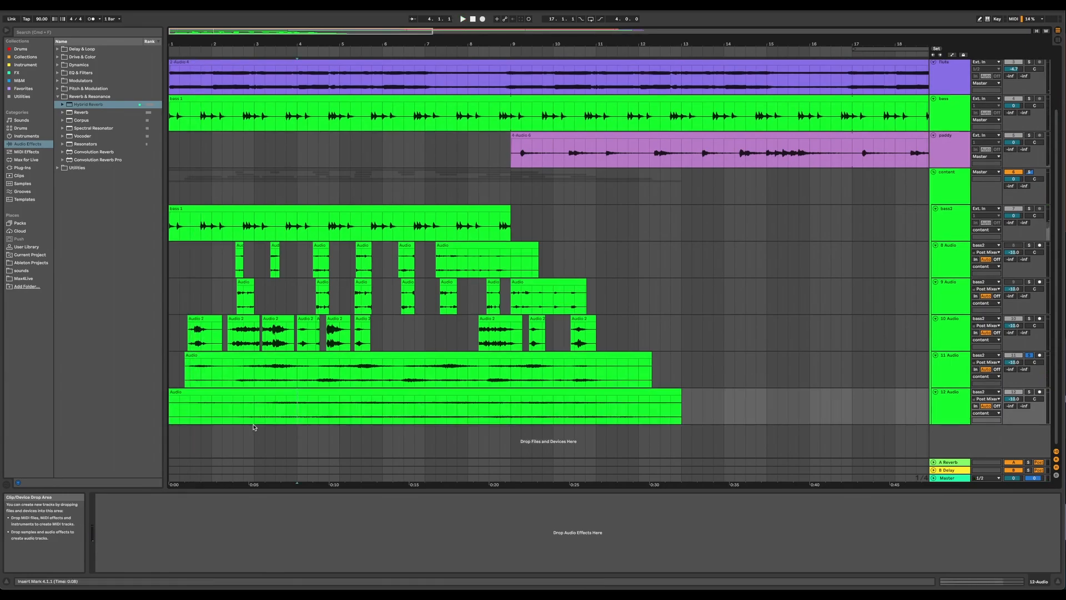
click(242, 391)
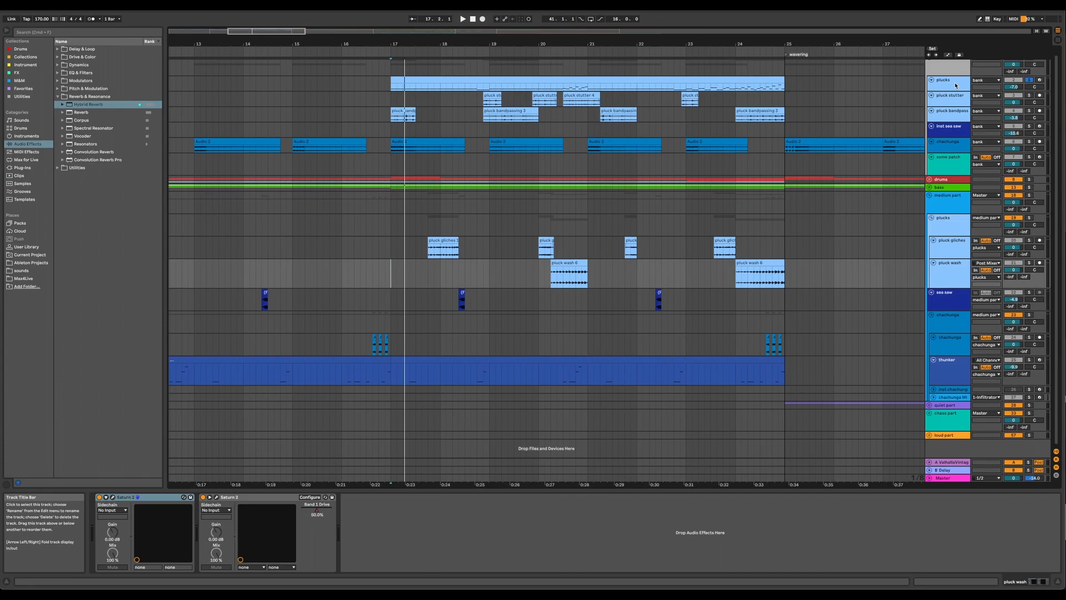
In the crazy eyes project, audition the plucks MIDI clip from bar 17 and the resampled pluck glitches slices.
click(430, 79)
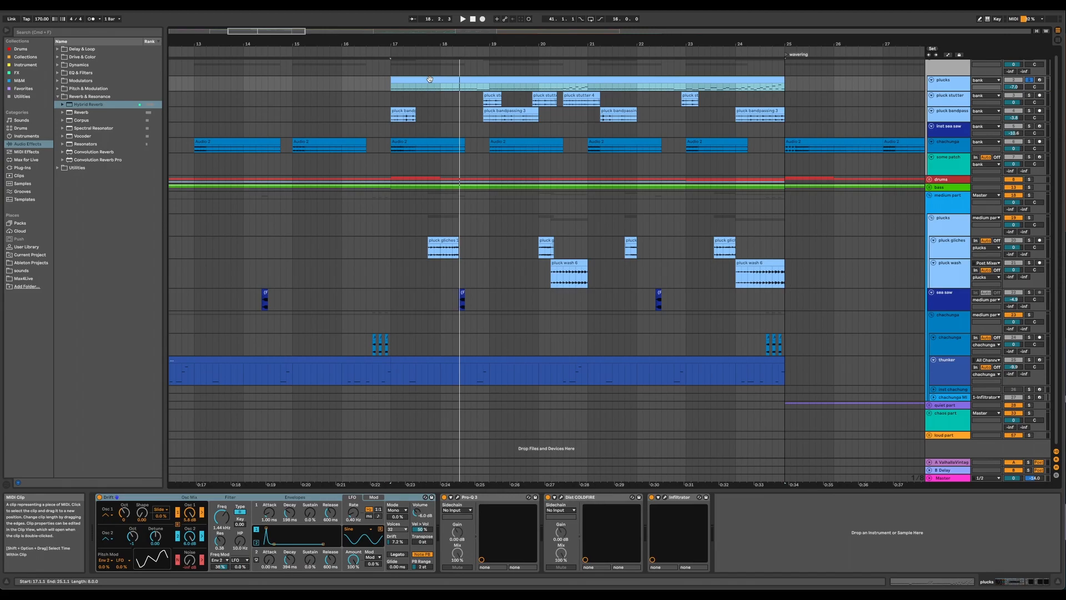
key(space)
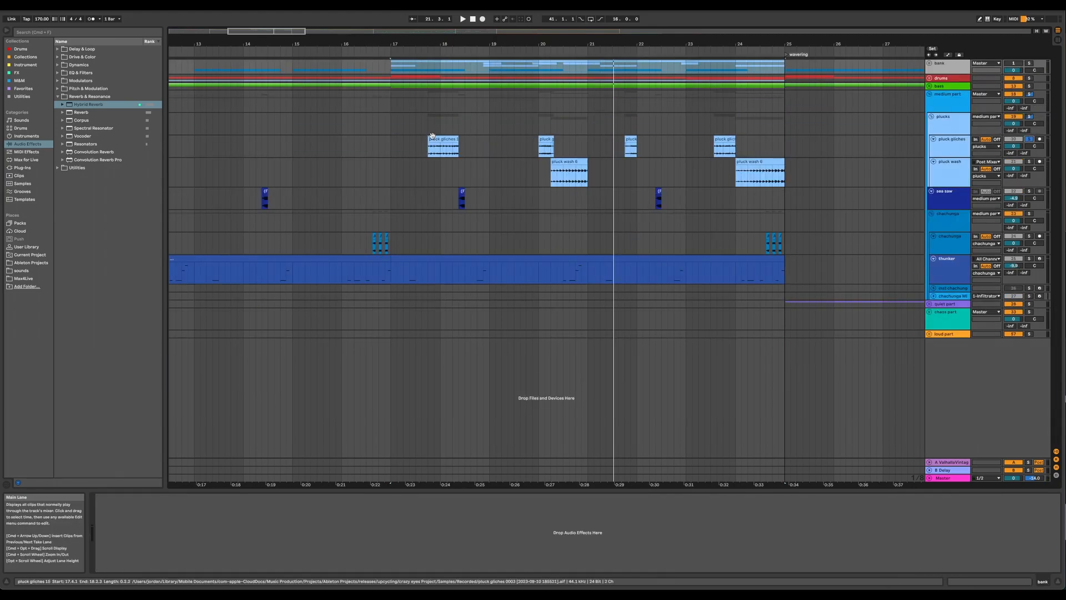
click(432, 136)
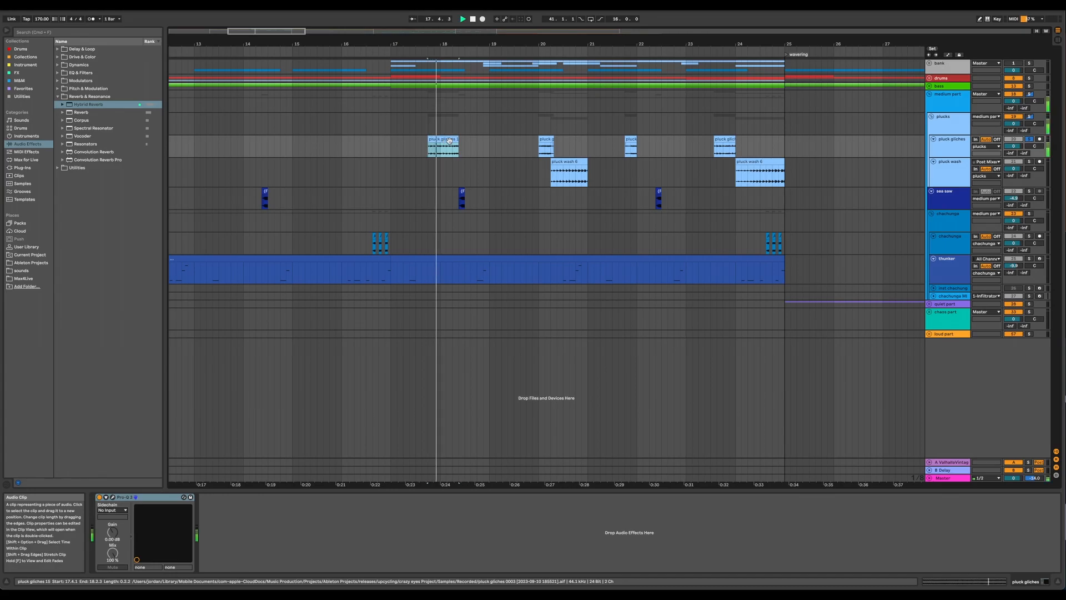
click(546, 139)
key(space)
key(space)
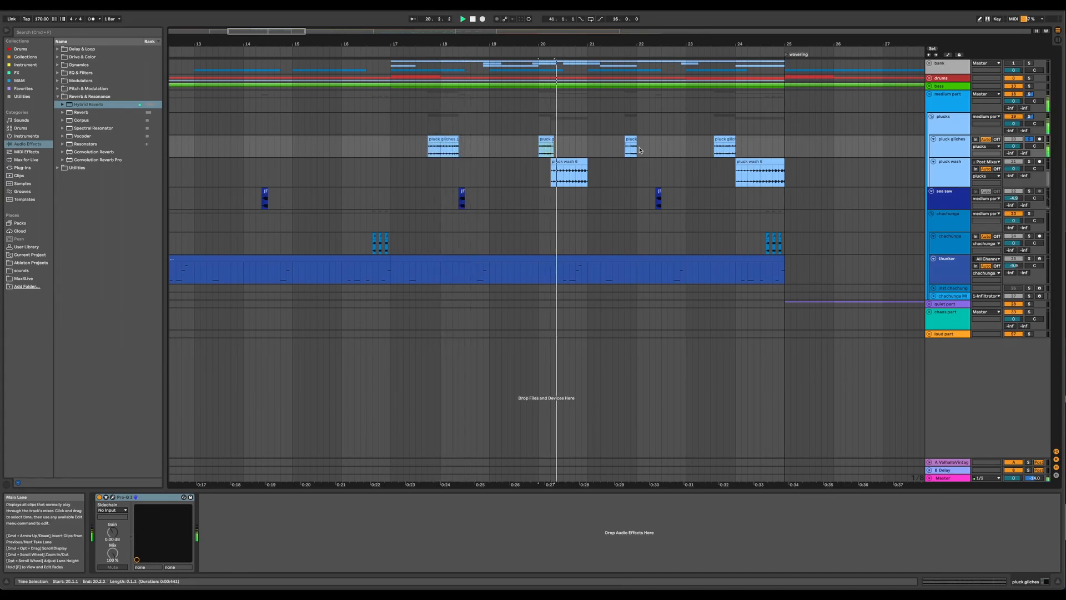
click(722, 140)
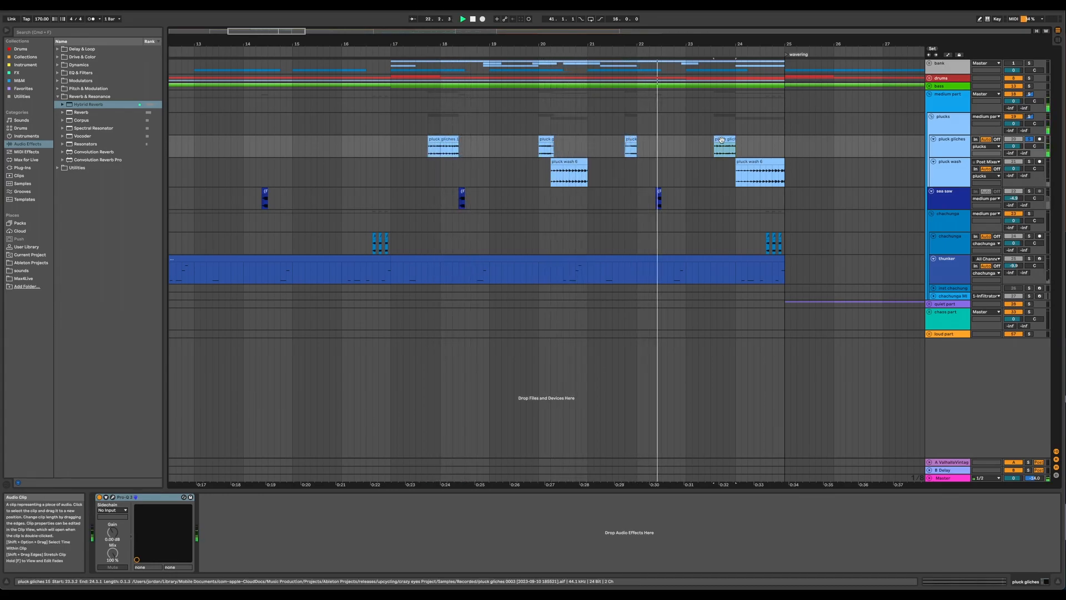
Audition the two pluck wash slices in bars 20 and 24.
click(571, 161)
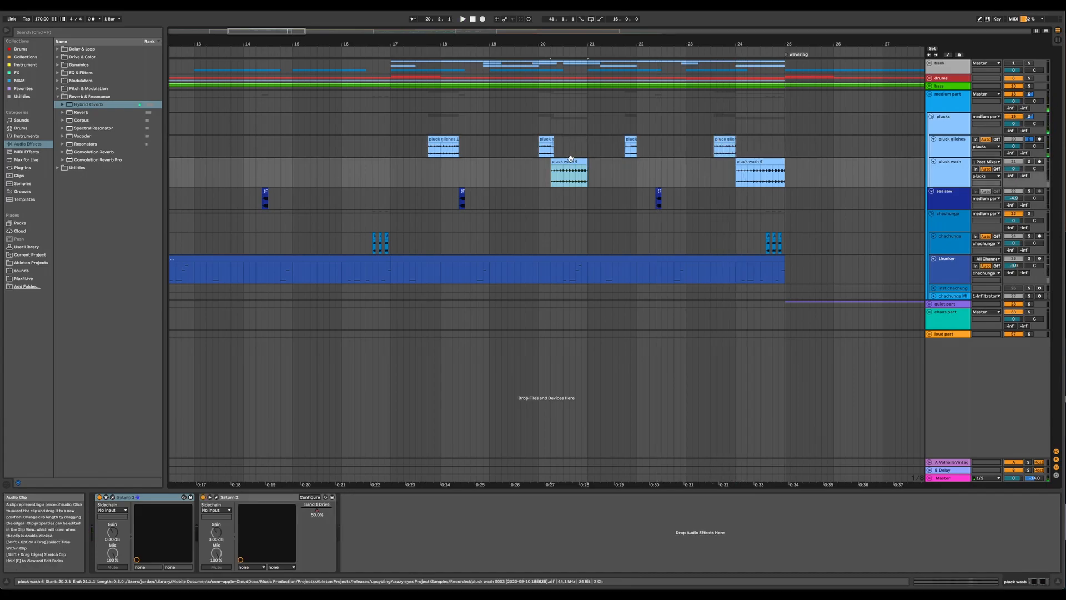
key(space)
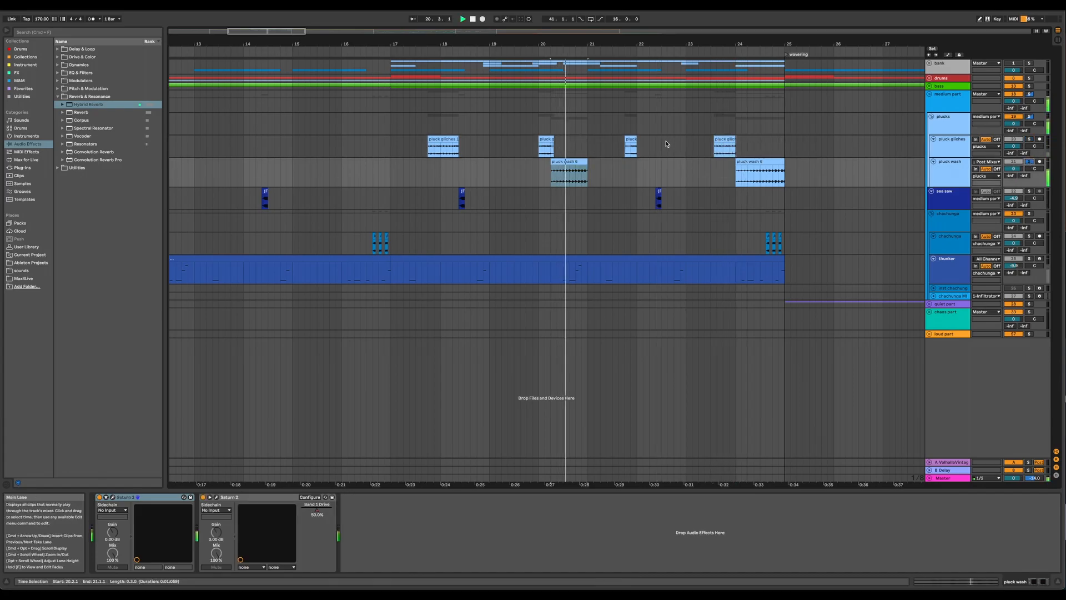
click(766, 164)
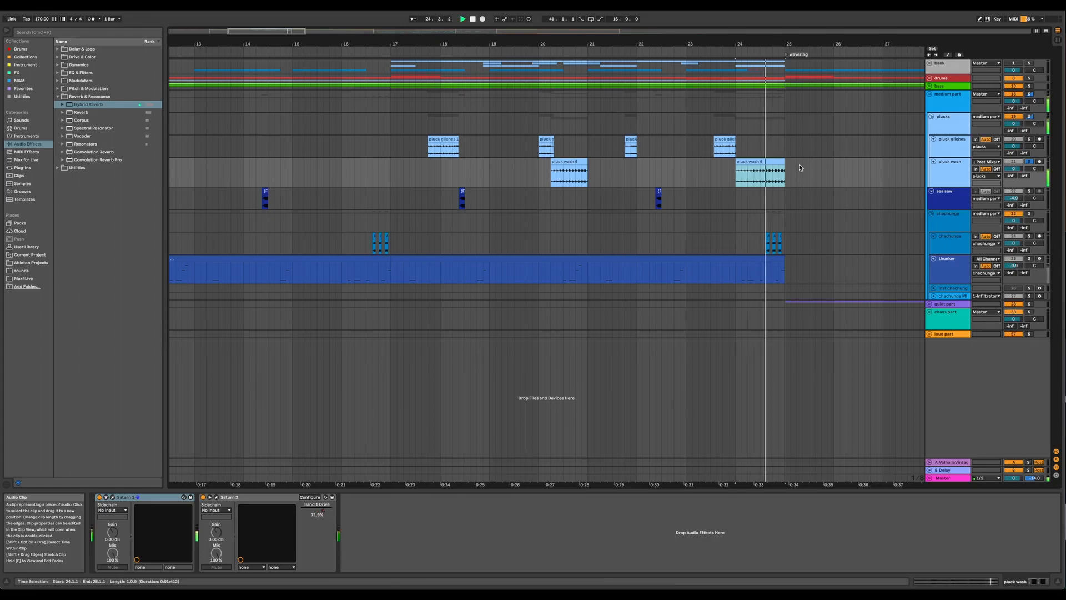
Audition the chachunga slices in bar 24 and inspect the frozen sea saw slice in bar 18.
click(658, 189)
click(392, 234)
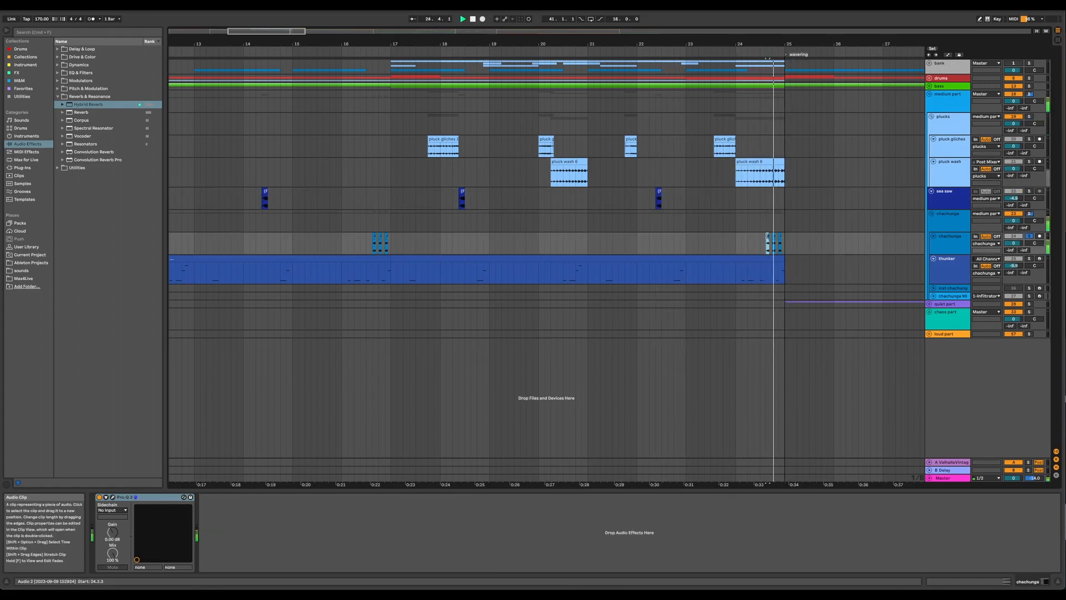
scroll(392, 235, up, 2)
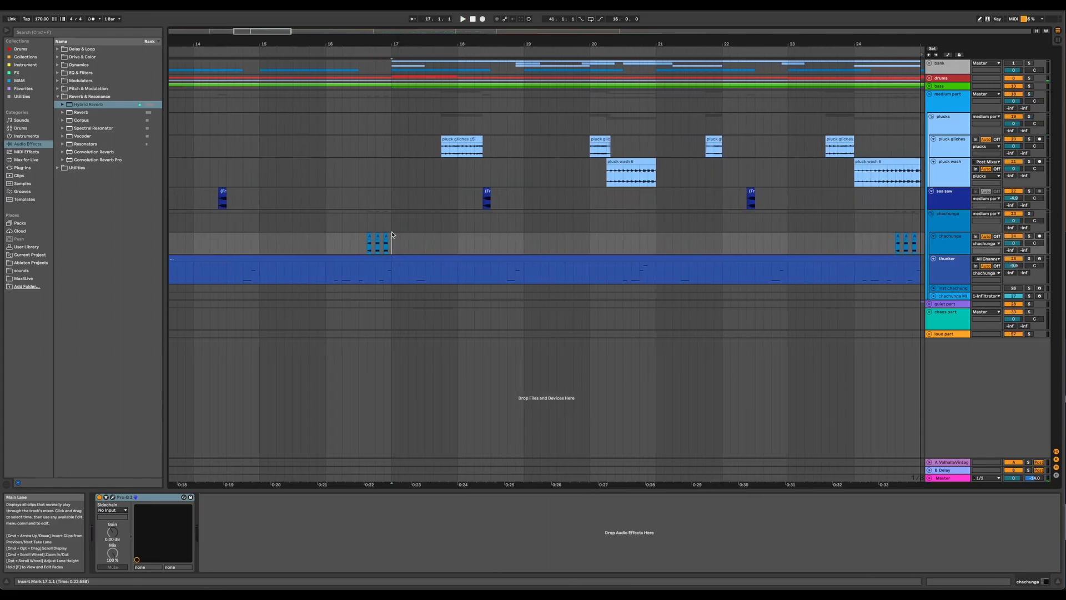
click(488, 197)
scroll(487, 194, up, 5)
click(487, 191)
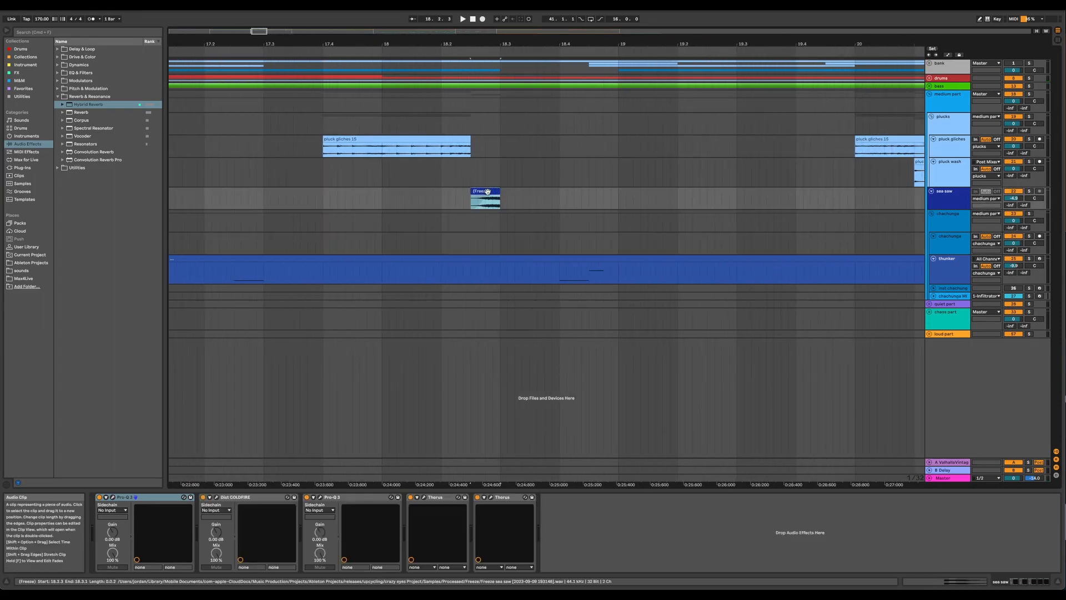
scroll(488, 192, up, 3)
scroll(488, 194, down, 6)
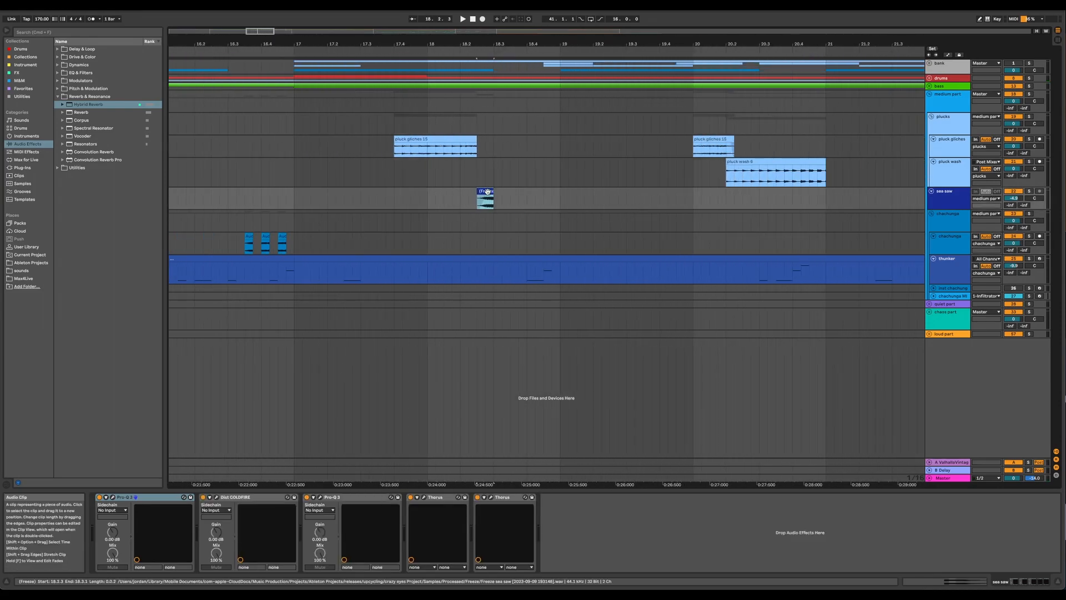
Play the arrangement from 17.1.1 through bar 25 to hear all resampled layers together.
click(396, 229)
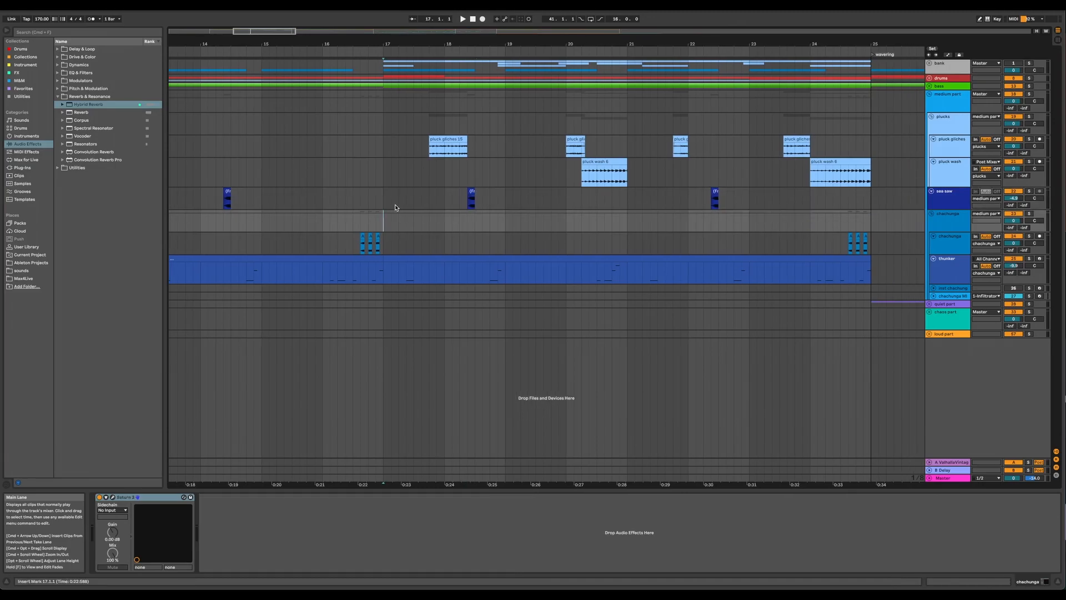
key(space)
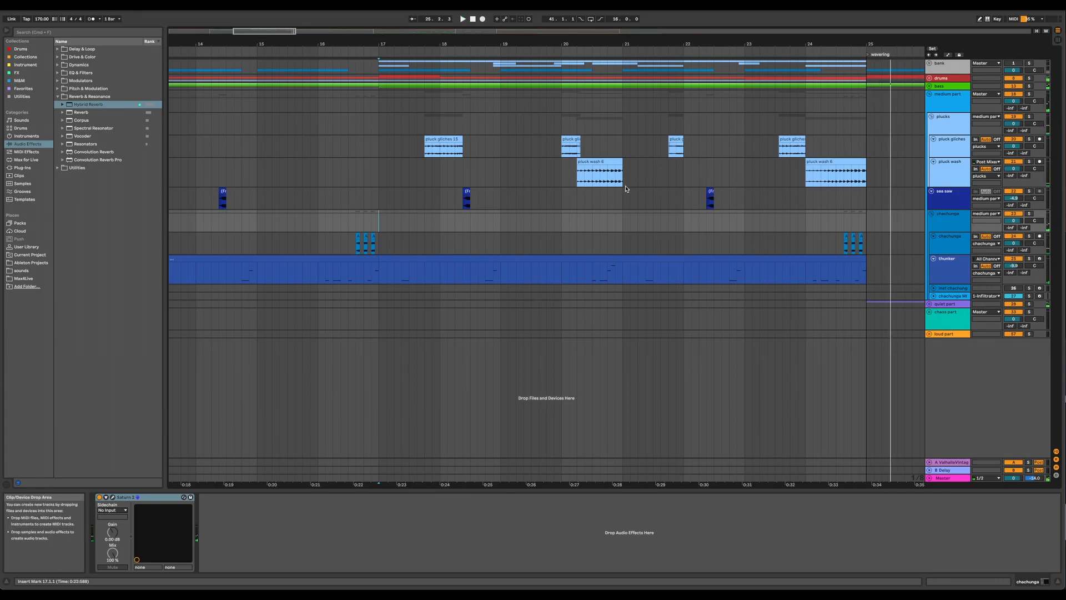
Look over the chaos part's guitar, glitch, percussive, highlight and riser resample tracks in the racing section from bar 41.
scroll(627, 189, up, 5)
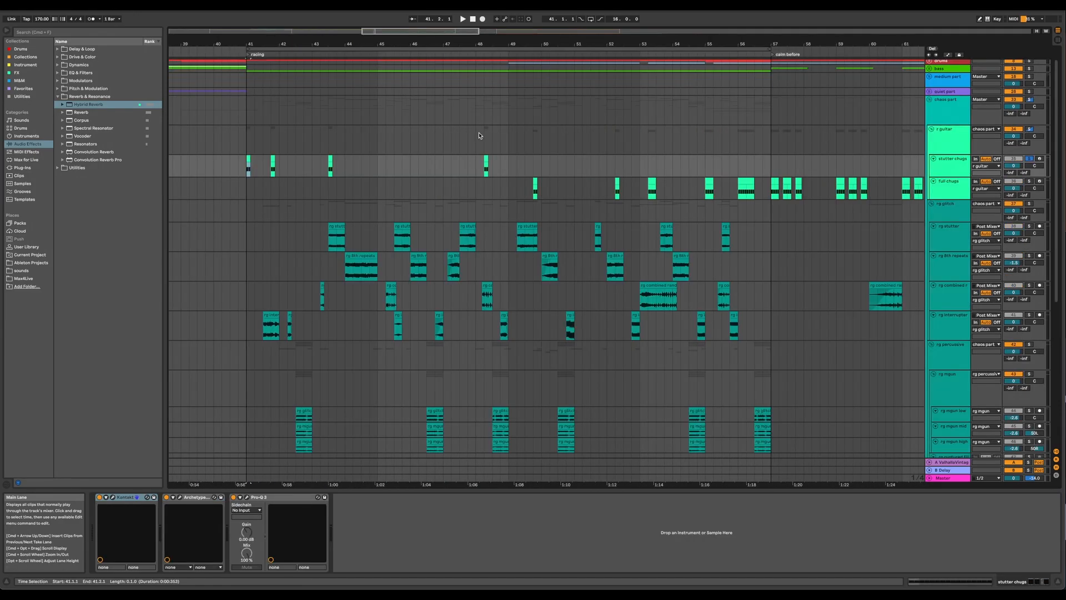
scroll(480, 135, down, 3)
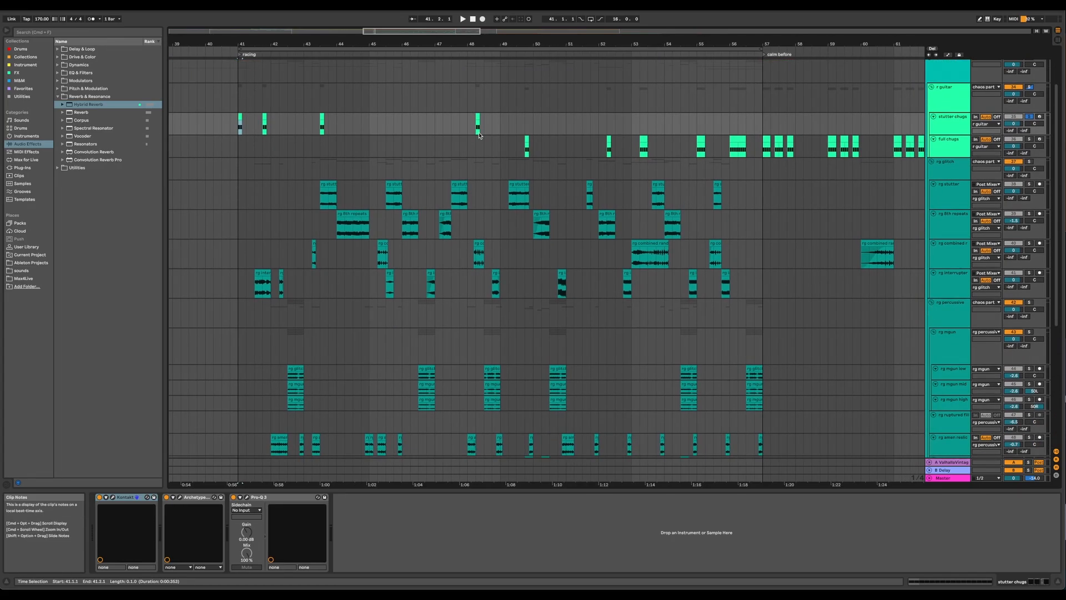
scroll(480, 135, down, 10)
scroll(475, 137, left, 3)
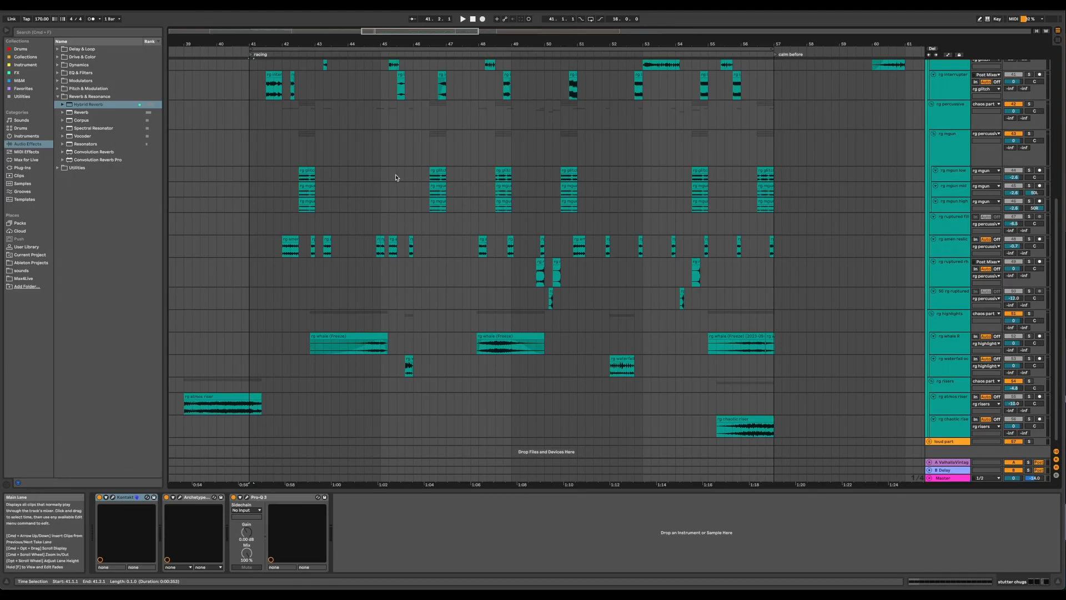
scroll(388, 175, up, 10)
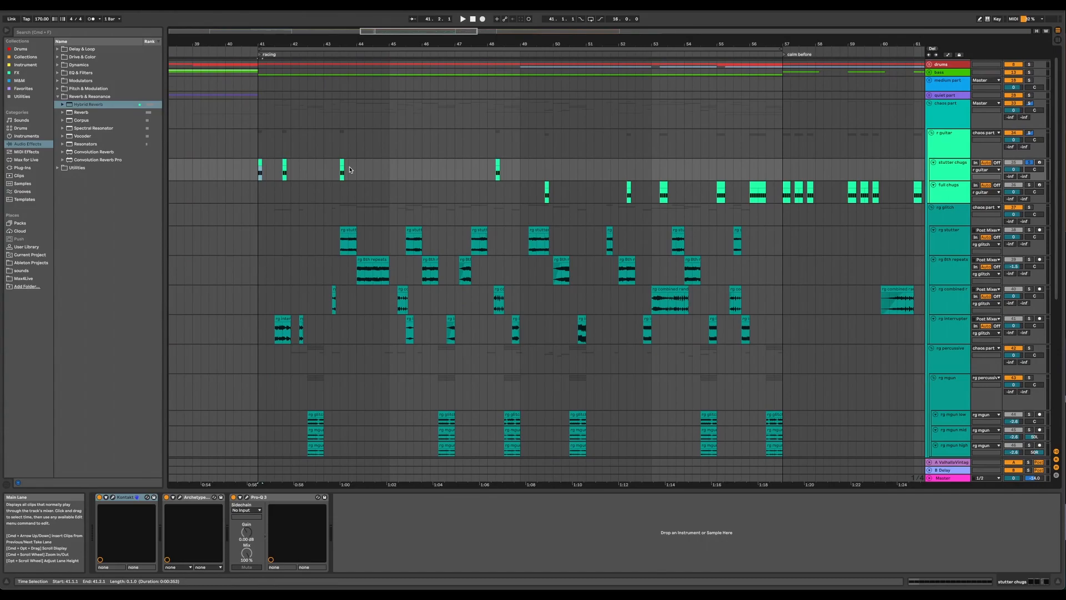
Extend the stutter chugs MIDI clip at 43.3.1 to end at 46.3.1, play it, and undo the extension.
scroll(350, 170, down, 1)
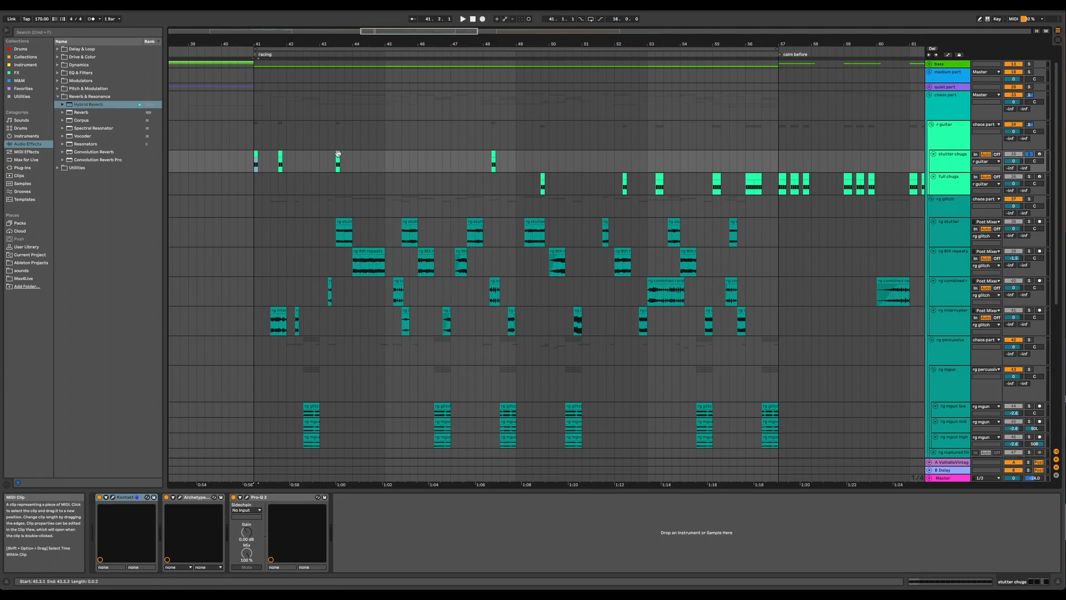
drag(337, 156, 434, 155)
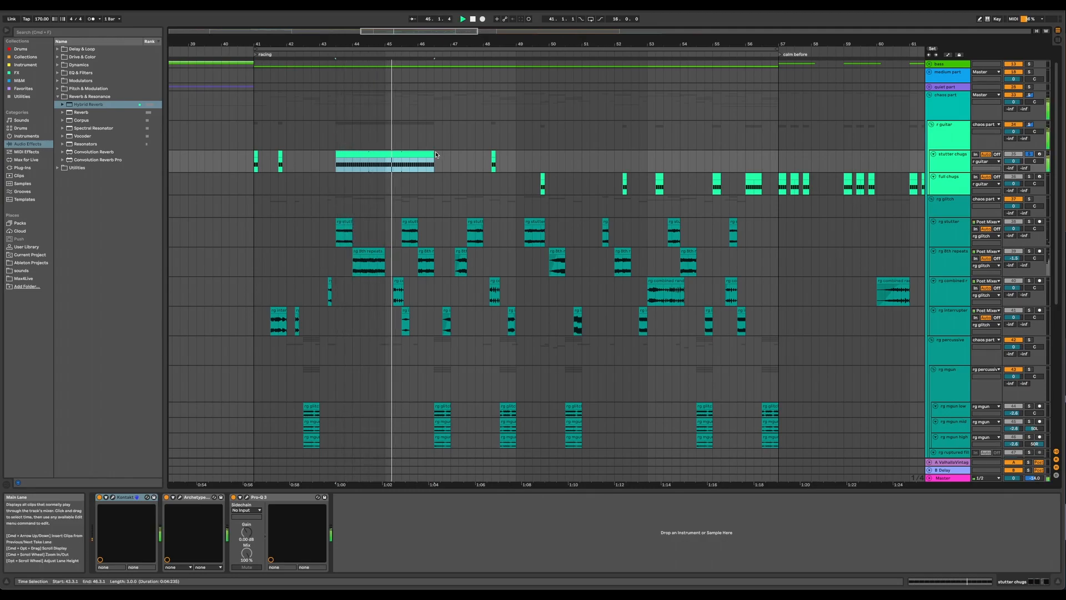
key(super+z)
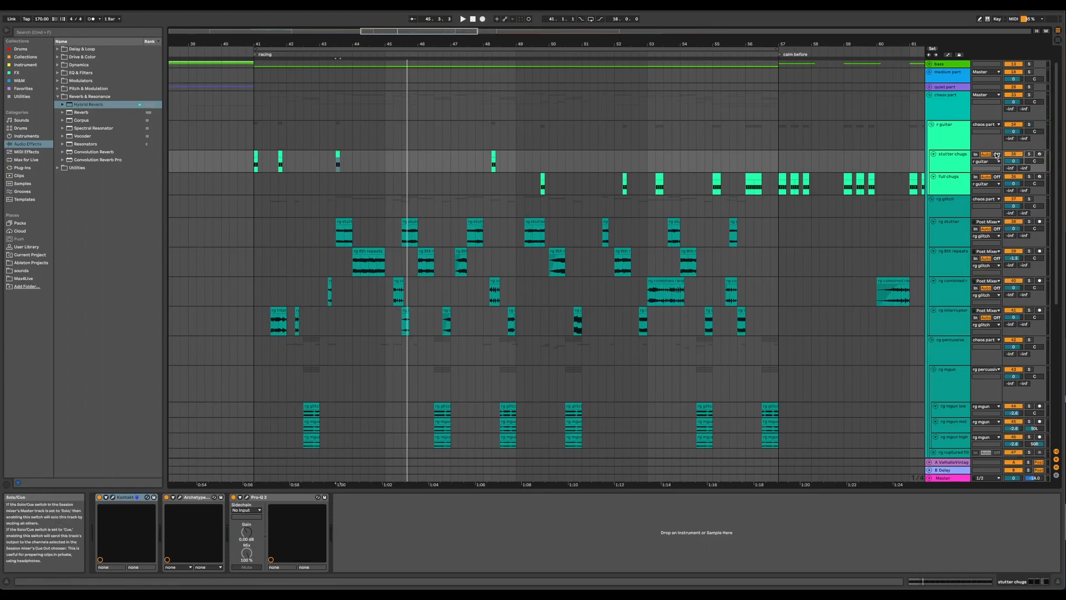
Collapse the r guitar group and audition the rg stutter and rg 8th repeats slices between bars 43 and 47.
click(932, 125)
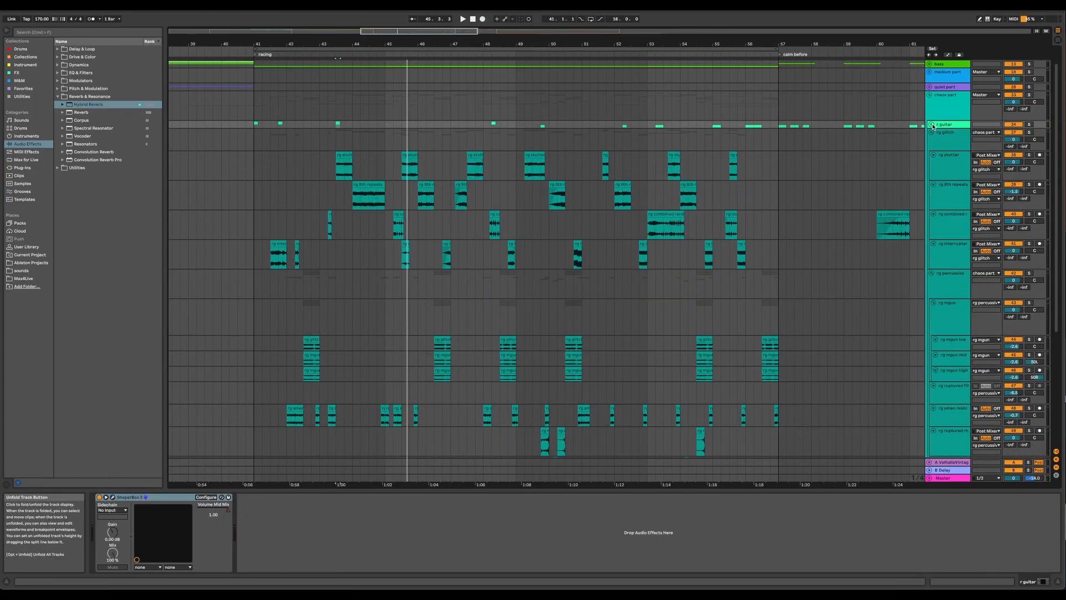
click(344, 167)
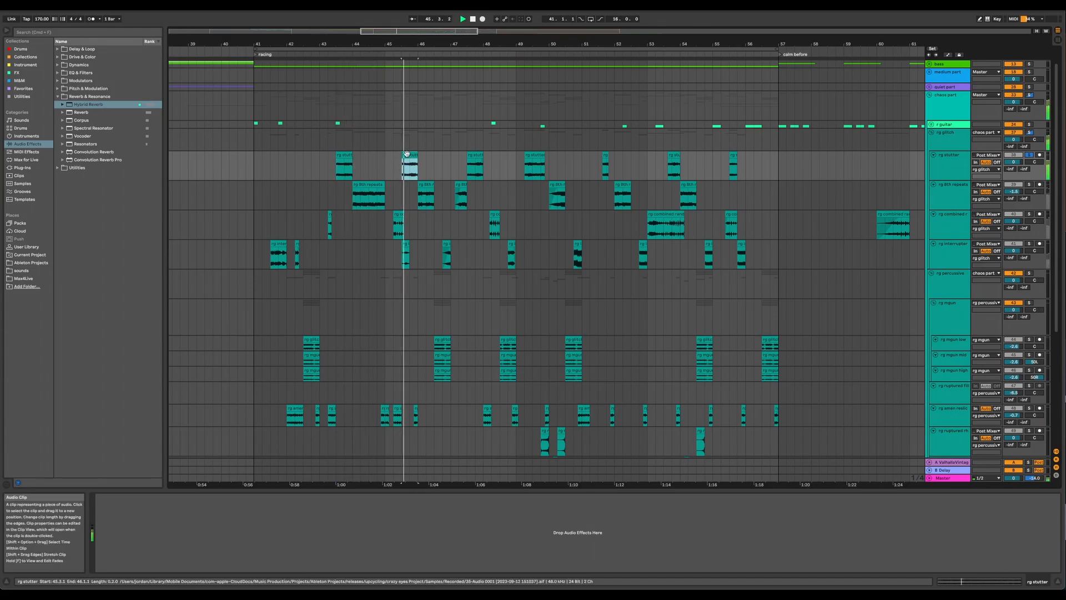
click(378, 191)
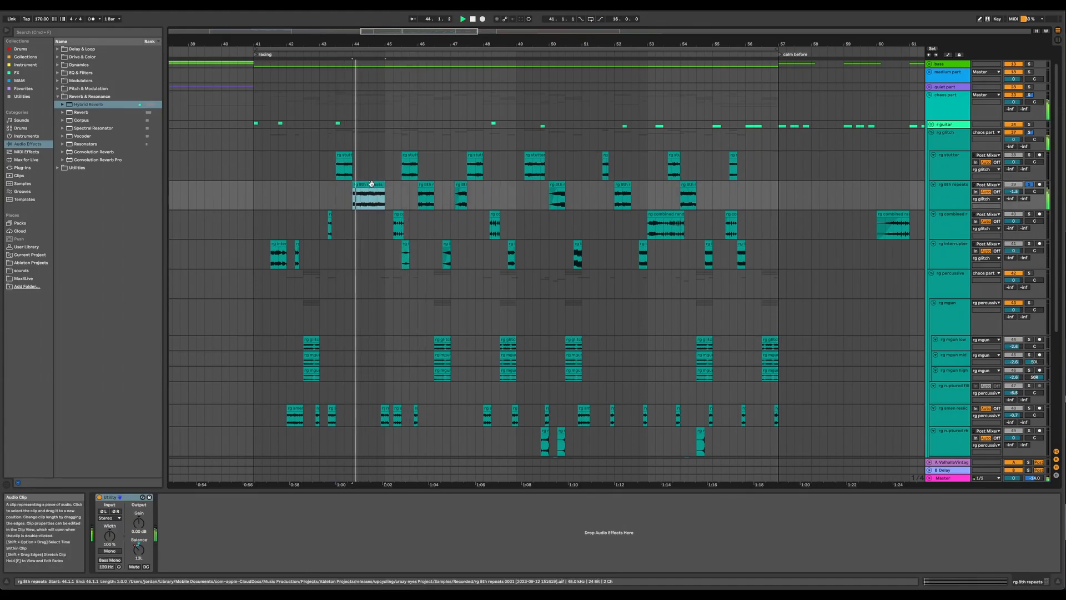
click(425, 192)
click(460, 186)
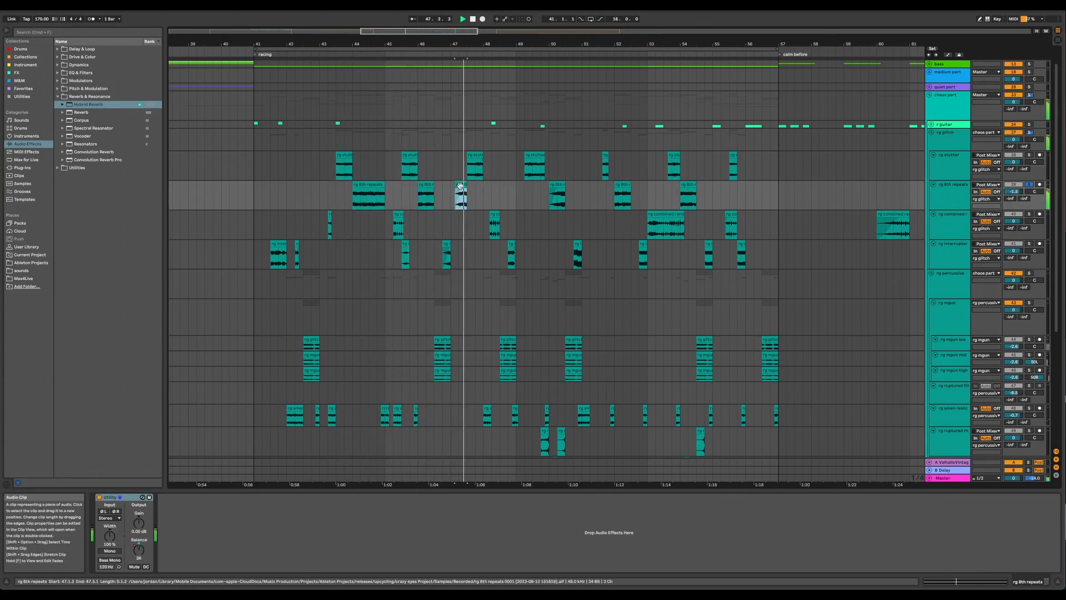
Audition the first three slices on the rg combined random oct track, up to bar 48.
click(330, 225)
click(398, 225)
click(493, 216)
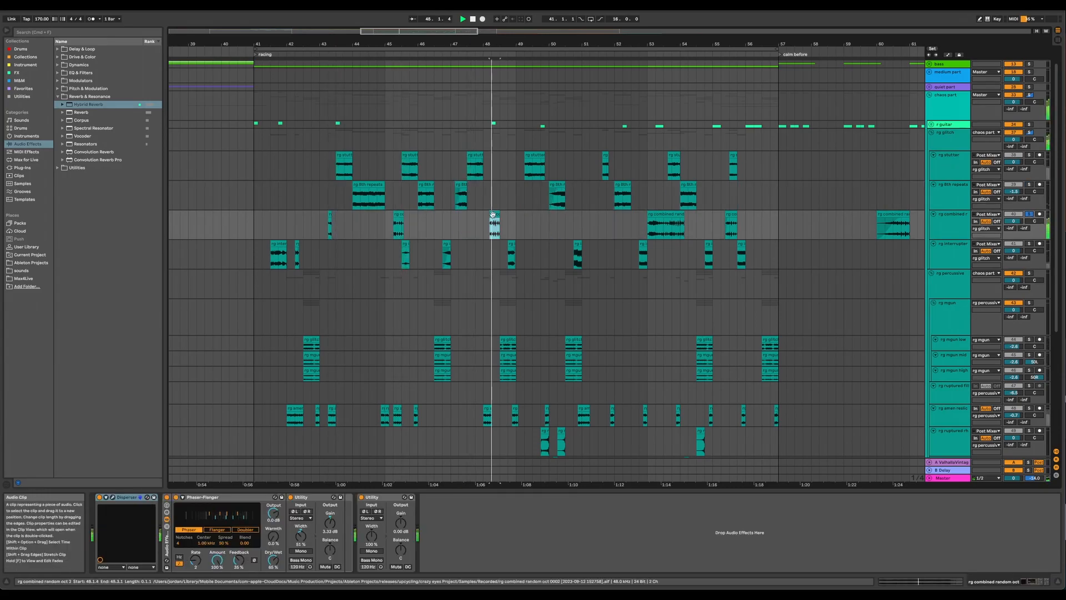
Audition the longer rg combined random oct slice at bar 53 and the rg interrupter slices at bars 41 and 45.
click(672, 220)
click(284, 247)
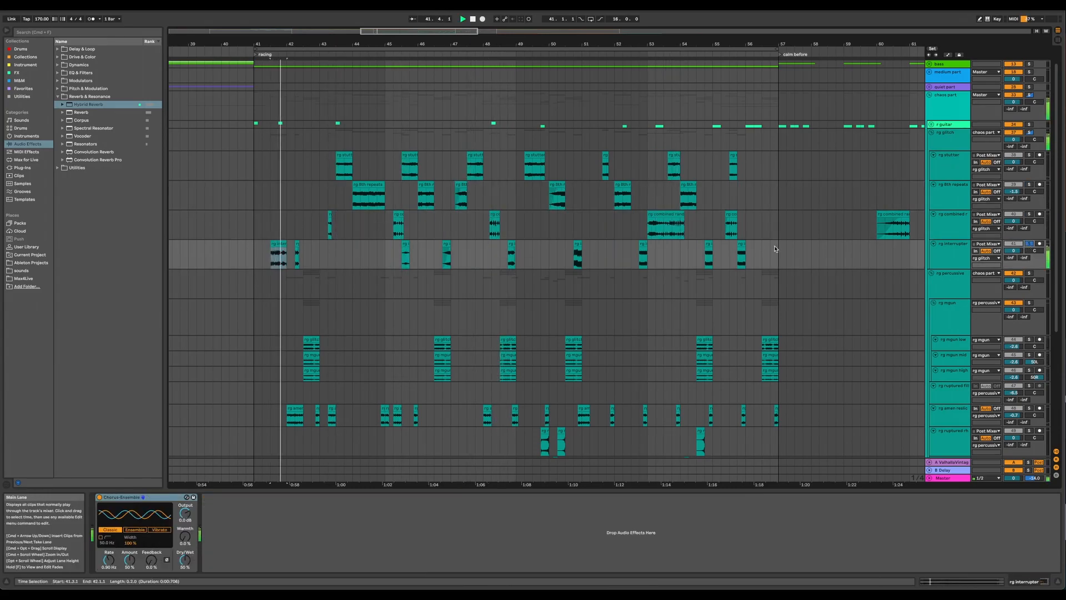
click(406, 255)
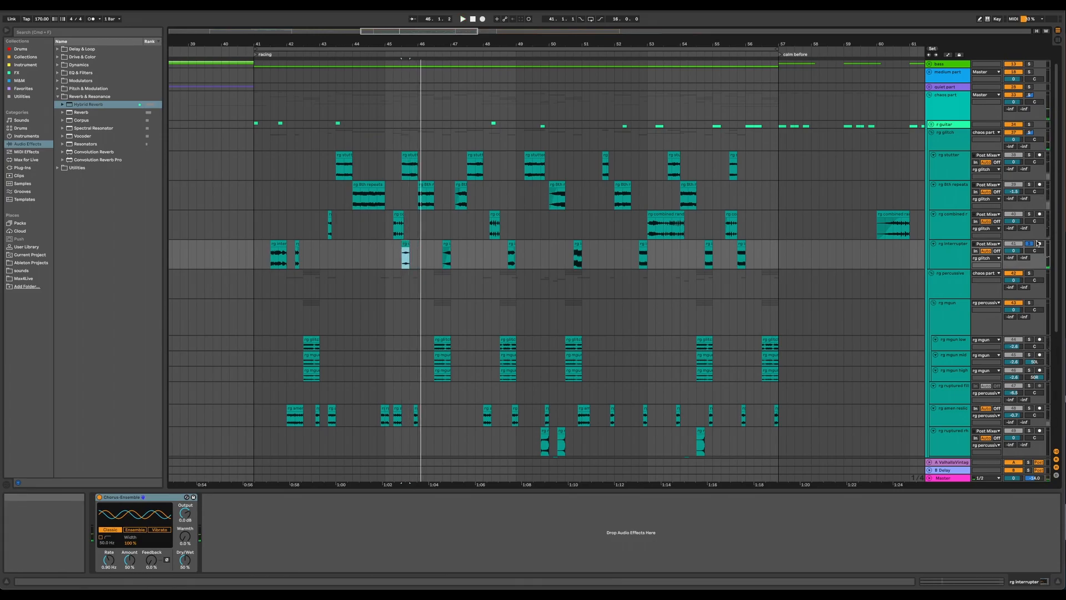
Audition the percussive resamples, covering the first rg amen slice near bar 42 and the rg ruptured slices around bar 50.
scroll(965, 274, down, 3)
scroll(965, 278, down, 2)
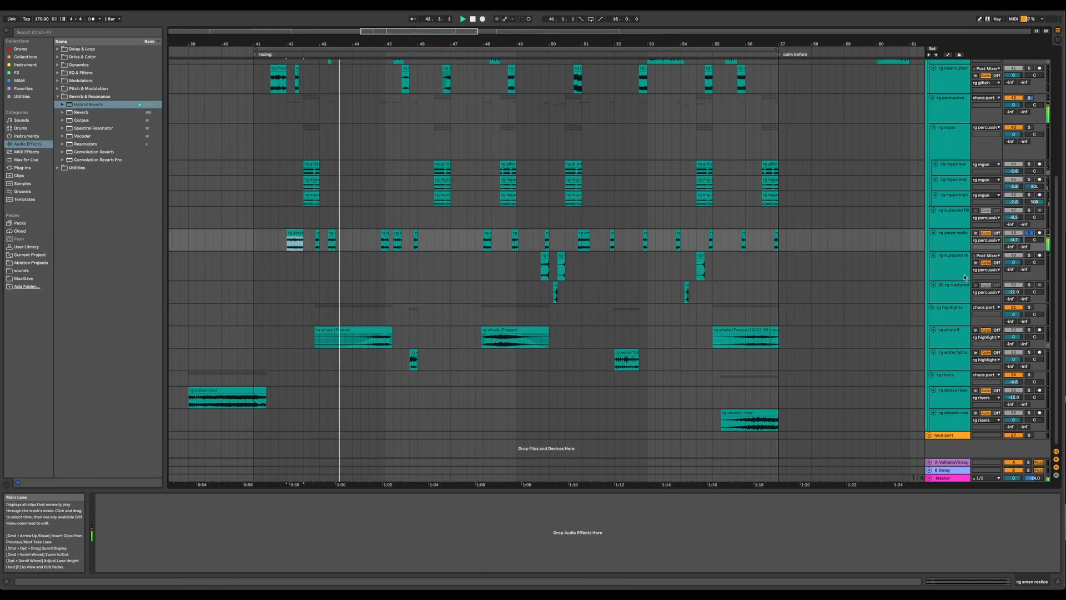
click(545, 267)
Audition the three frozen rg whale clips starting near bars 43, 48 and 55.
click(366, 333)
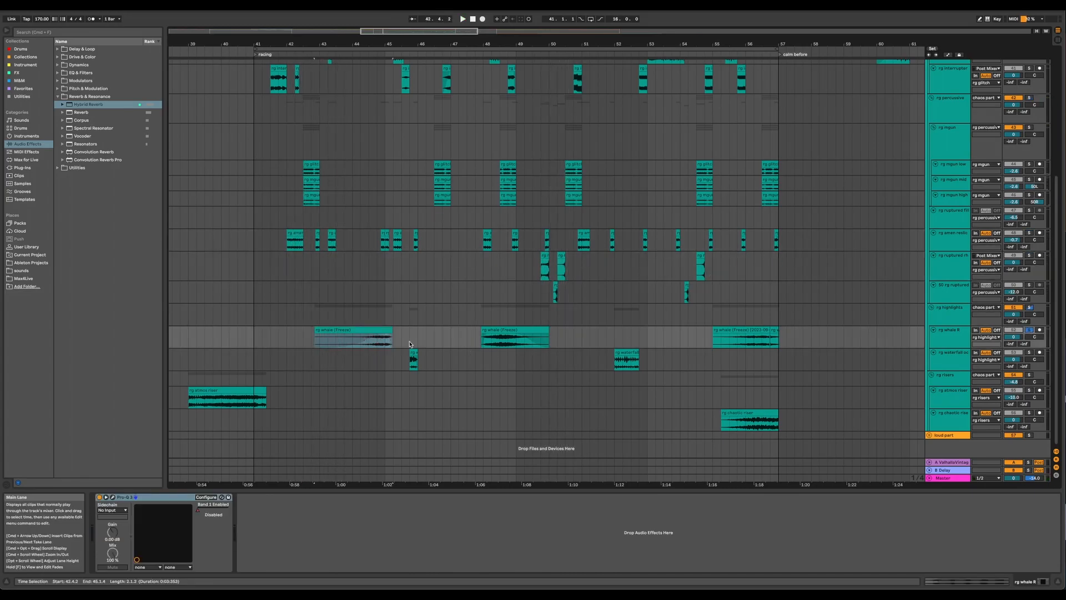
key(space)
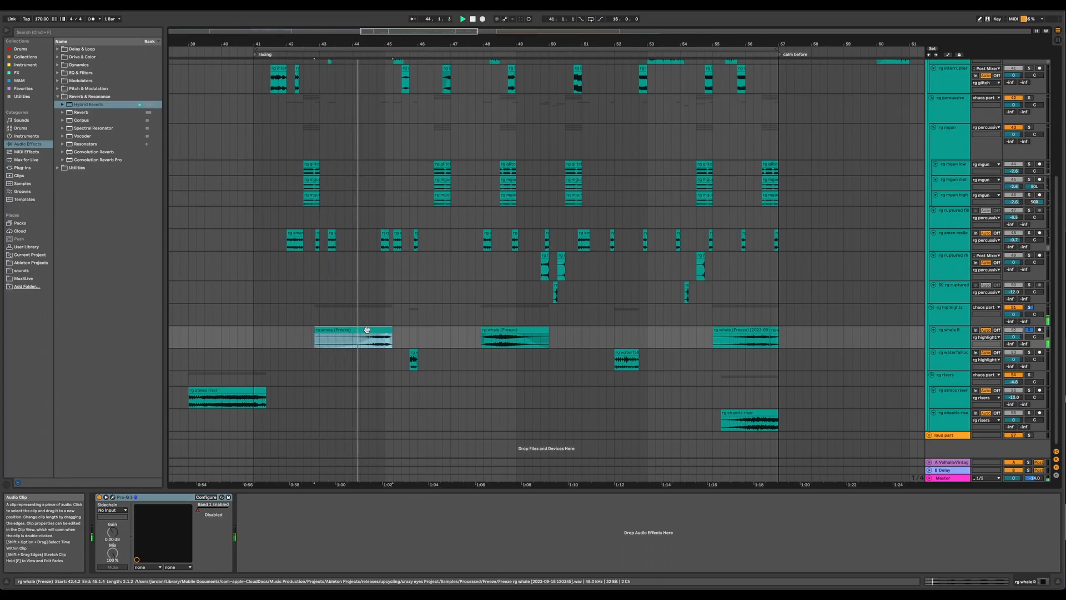
click(502, 330)
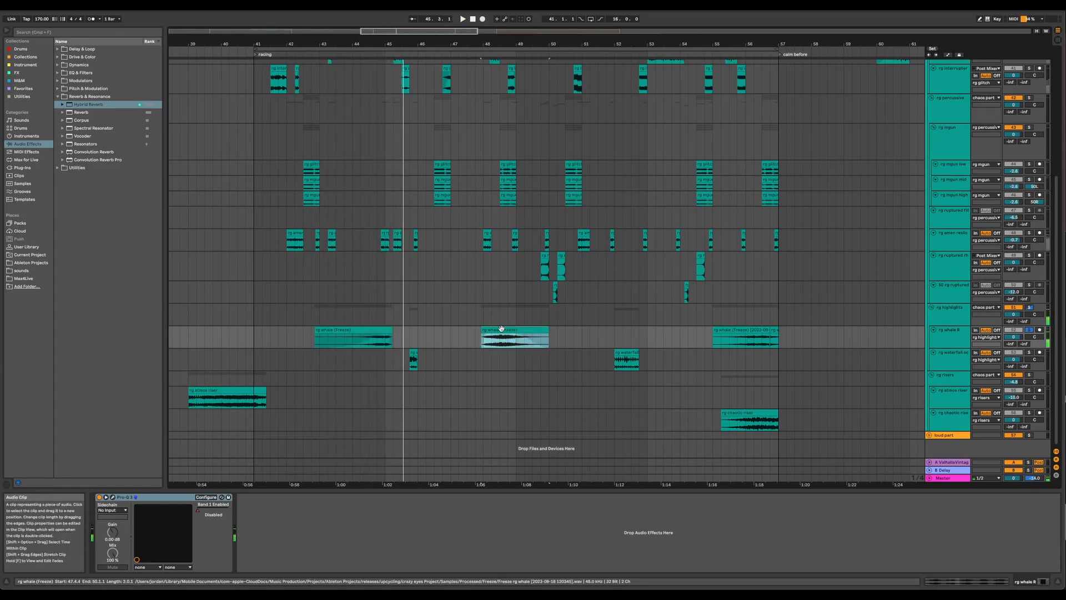
click(754, 330)
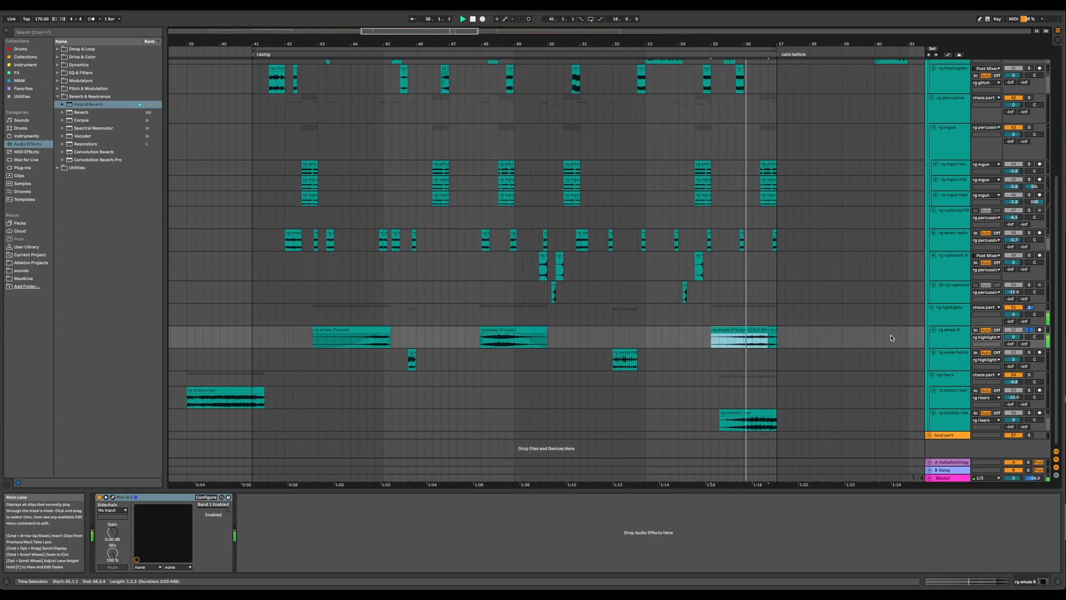
Solo and play the rg atmos riser clip at bar 39 and the rg chaotic riser clip at bar 55.
click(1028, 391)
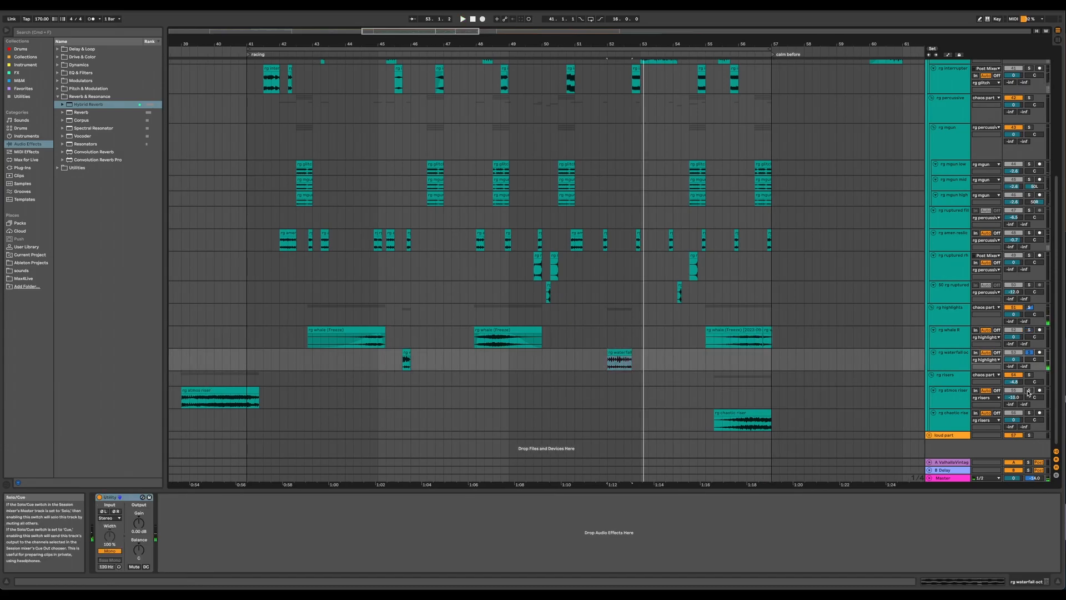
click(190, 390)
key(space)
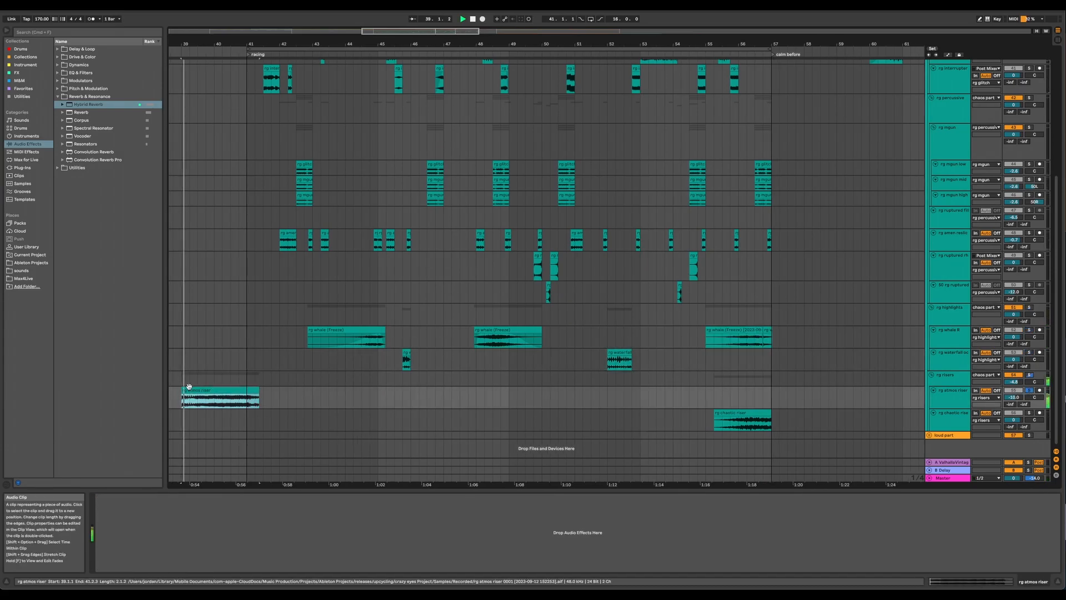
click(741, 418)
click(1030, 413)
key(space)
key(space)
key(space)
key(space)
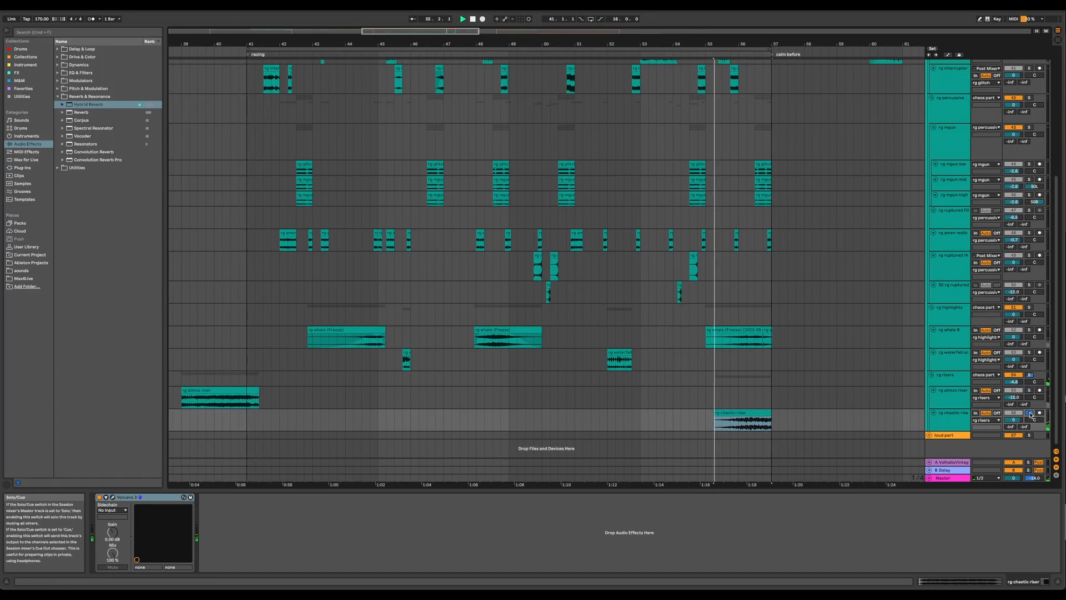
scroll(781, 416, right, 1)
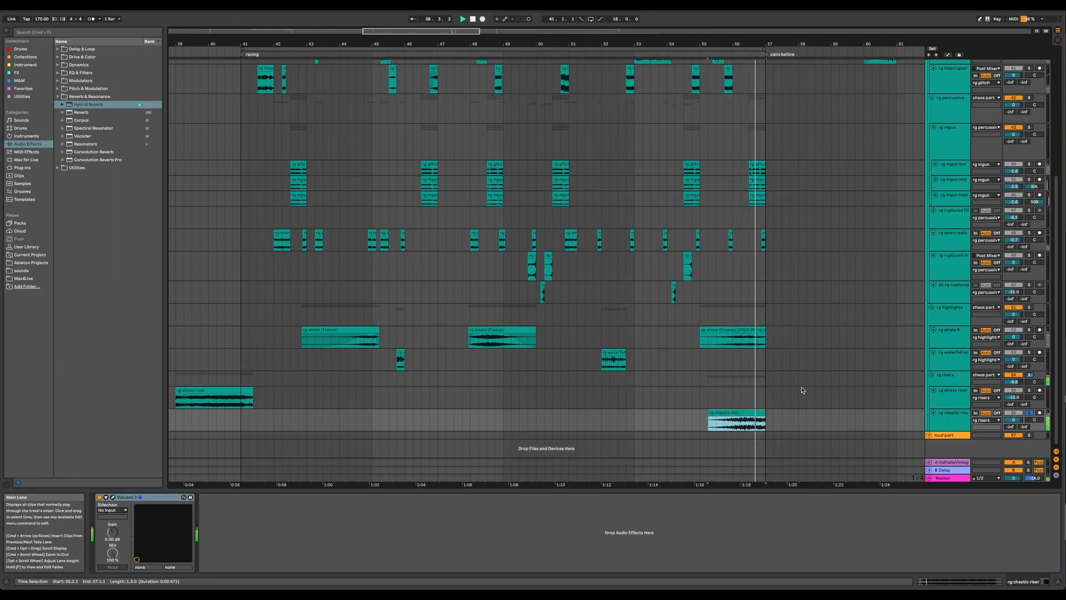
Audition the rg combined random oct slices at bars 60 and 63 in the calm before section, and end the track's solo.
scroll(800, 391, up, 5)
click(754, 238)
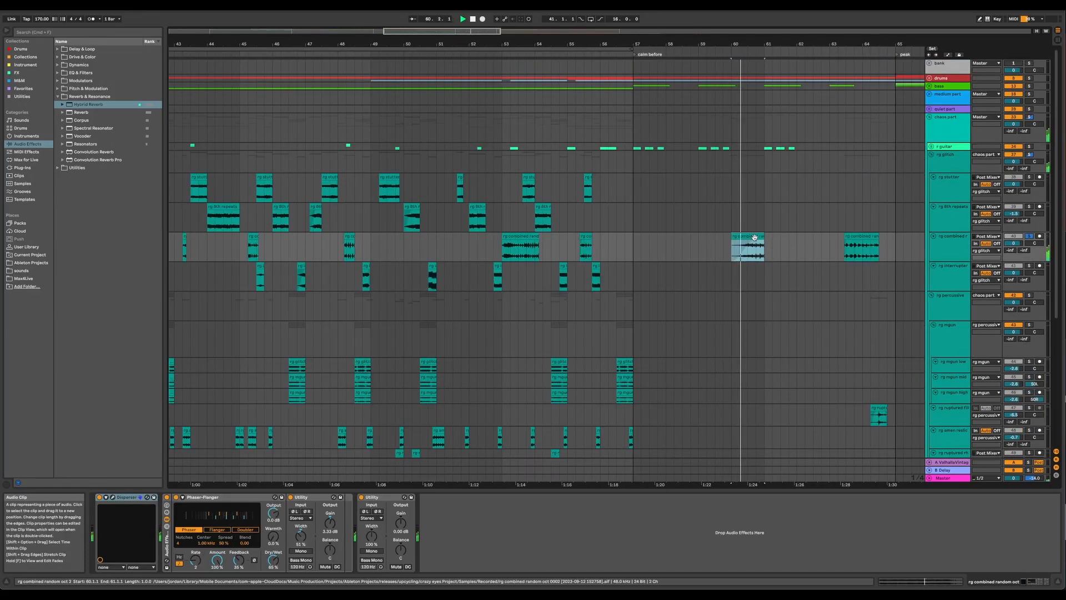
click(866, 235)
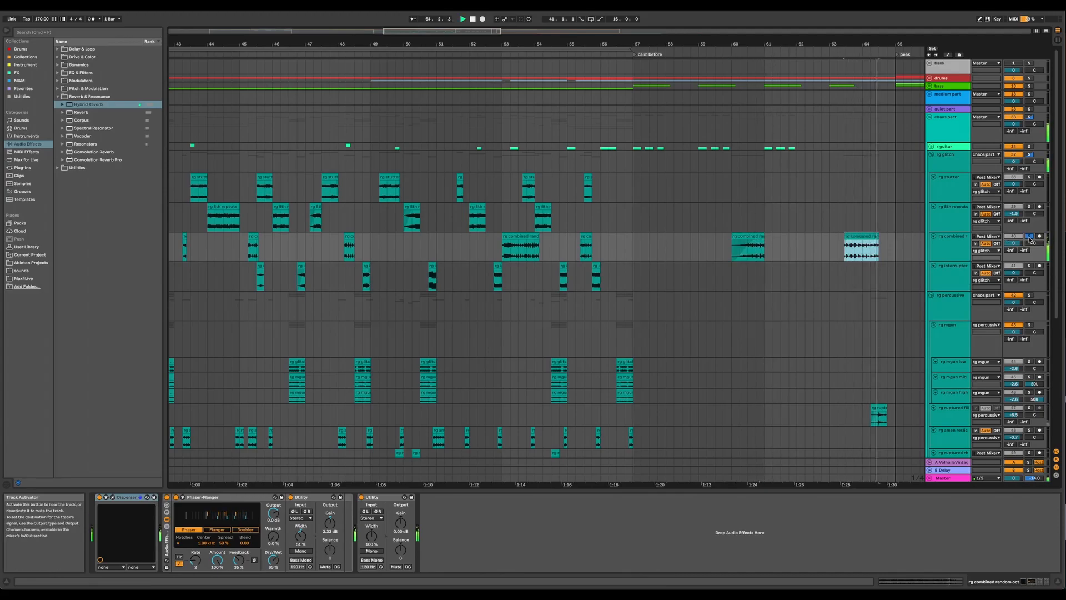
click(1031, 237)
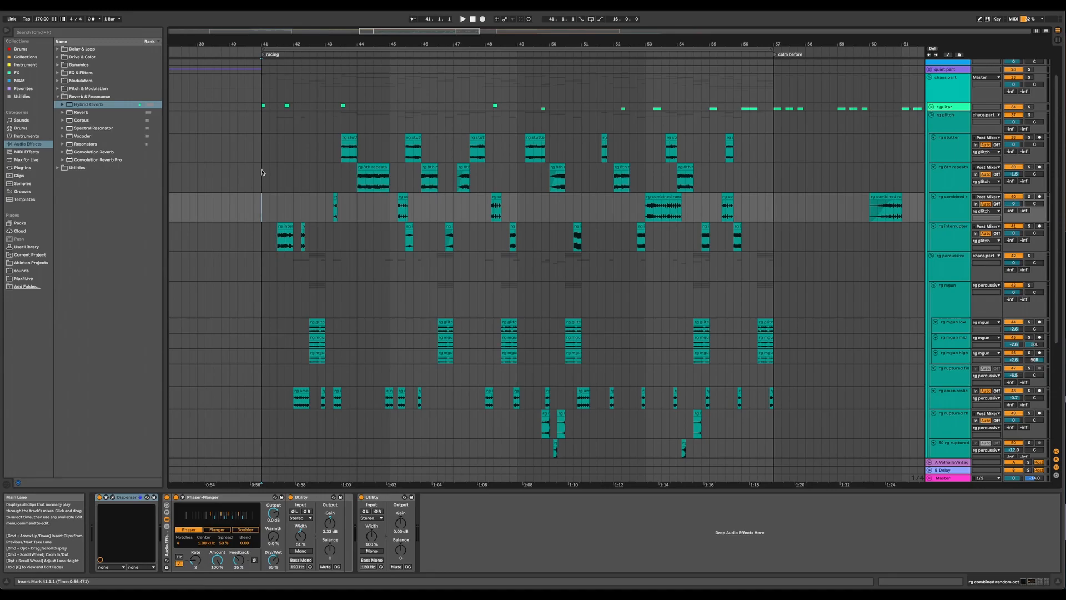
Play the whole racing section from bar 41 with all tracks unsoloed.
scroll(267, 175, up, 5)
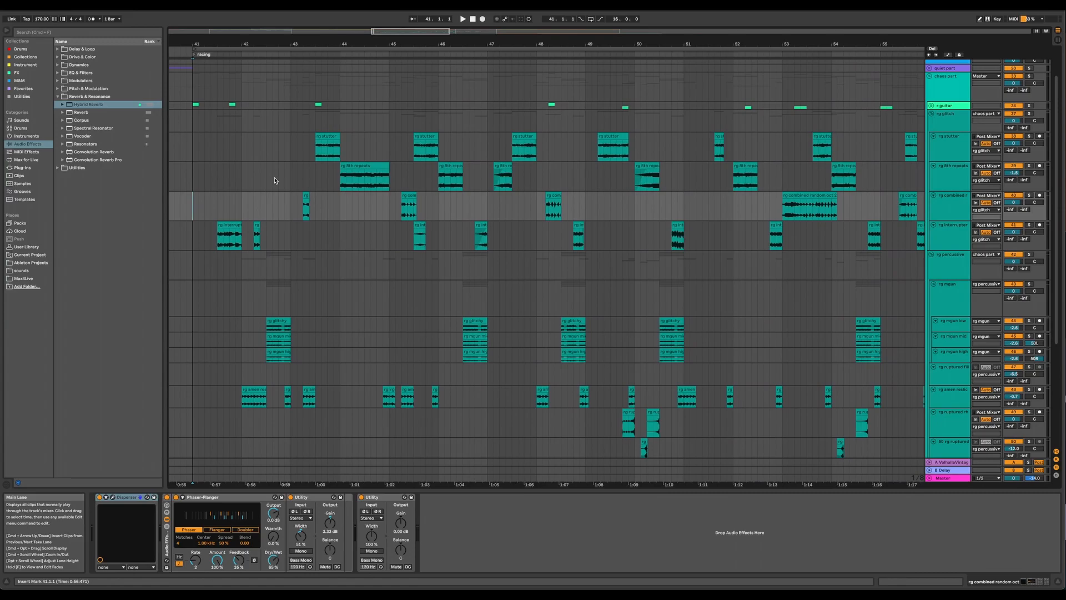
scroll(275, 181, down, 2)
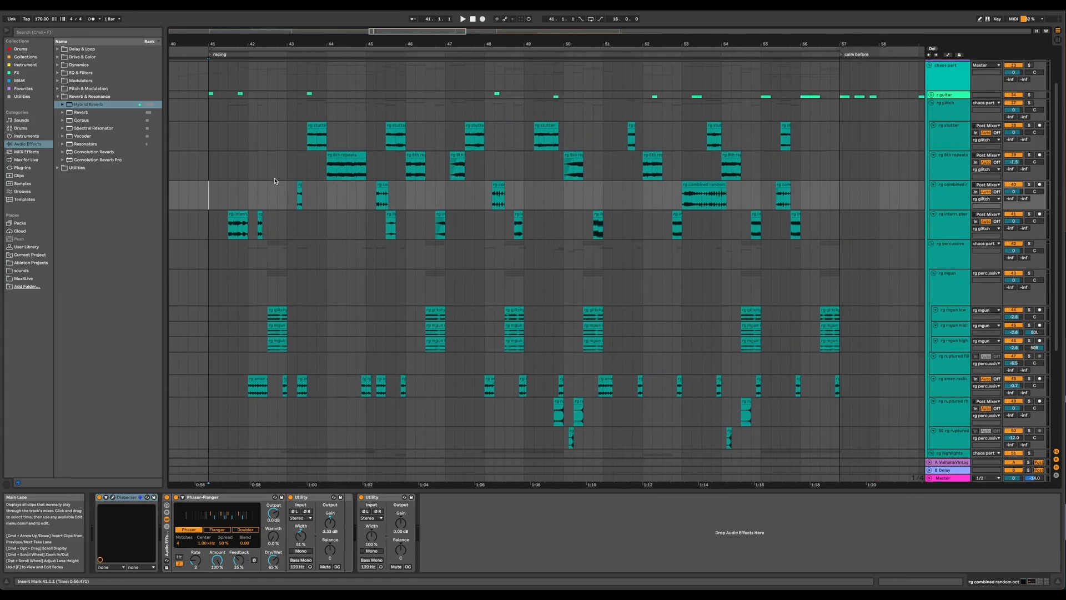
scroll(274, 181, down, 1)
click(210, 139)
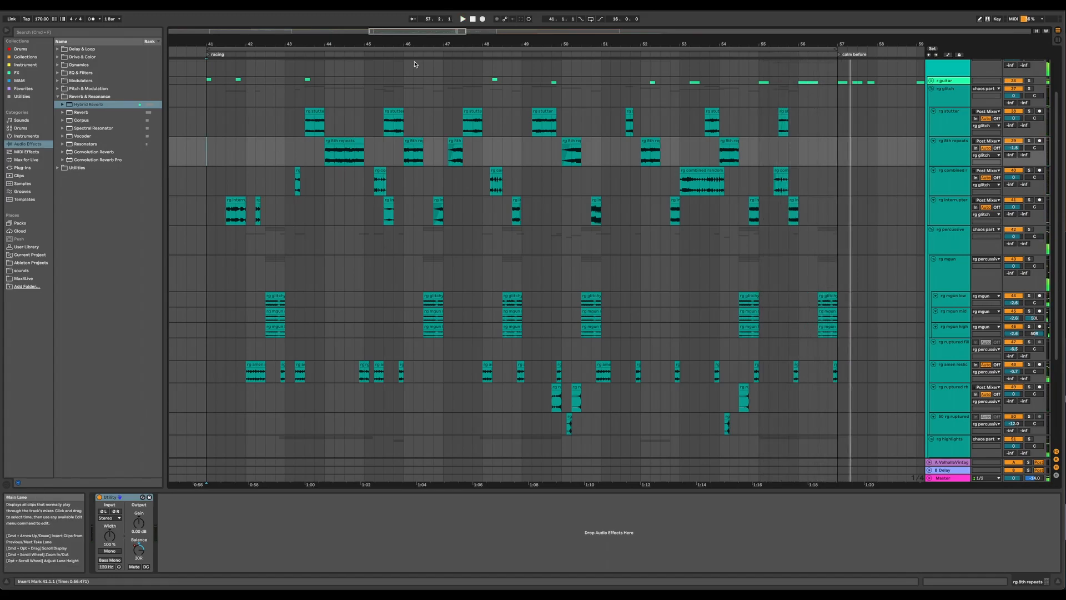
Collapse the rg risers, rg highlights, rg mgun, rg percussive and rg glitch groups.
scroll(517, 193, down, 3)
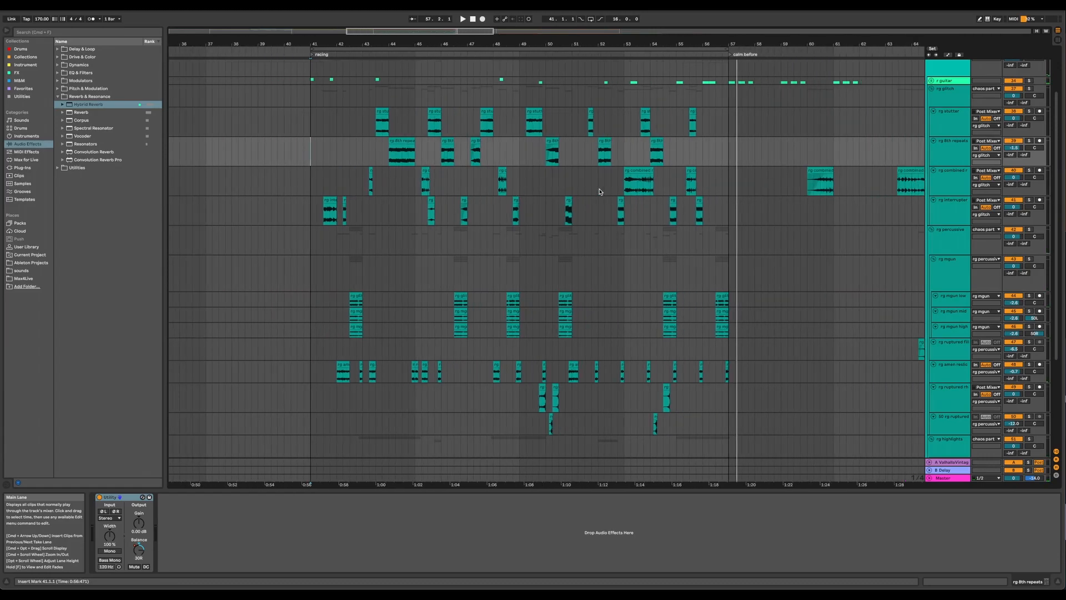
scroll(924, 353, down, 3)
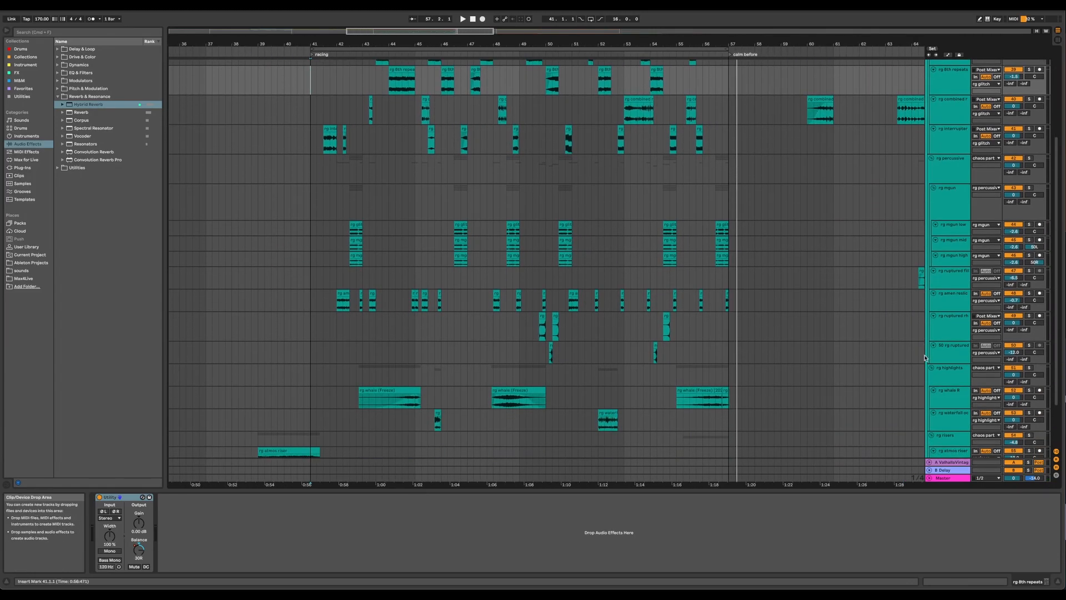
scroll(928, 367, down, 2)
click(933, 374)
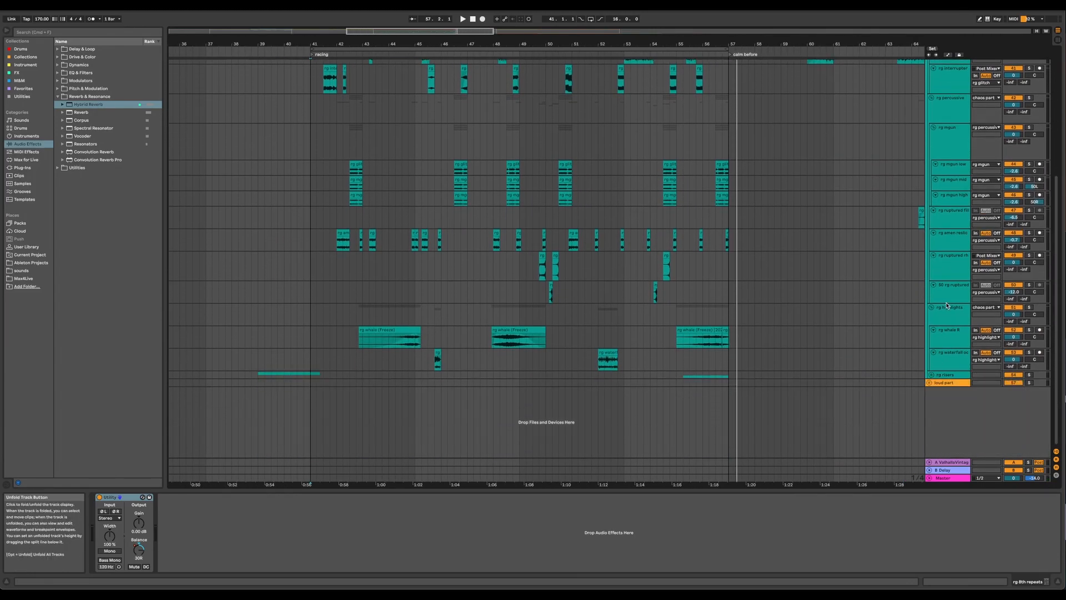
click(932, 307)
scroll(937, 300, up, 2)
click(933, 184)
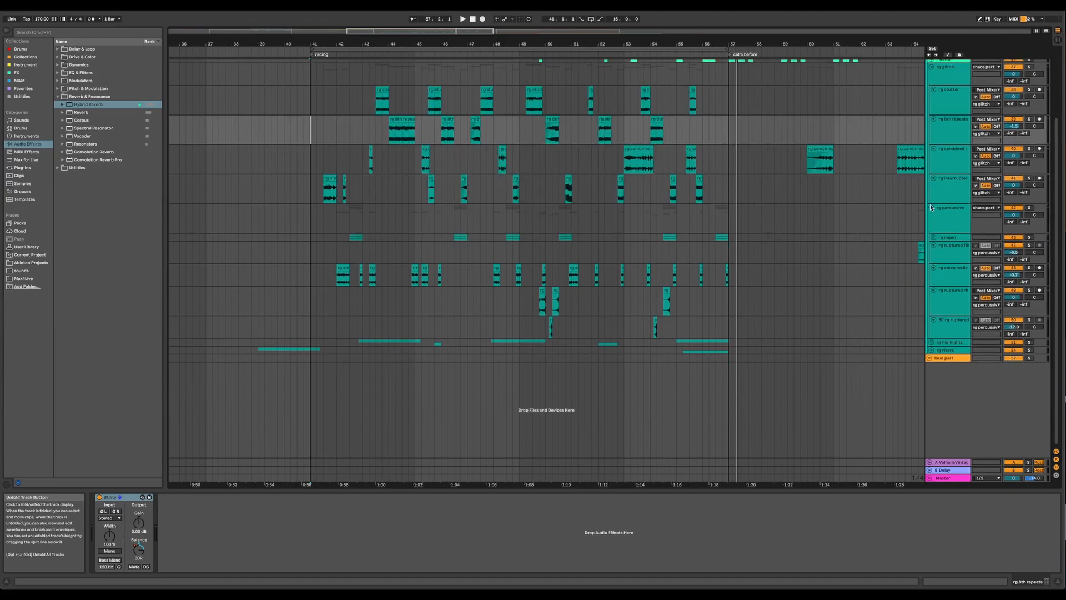
click(932, 210)
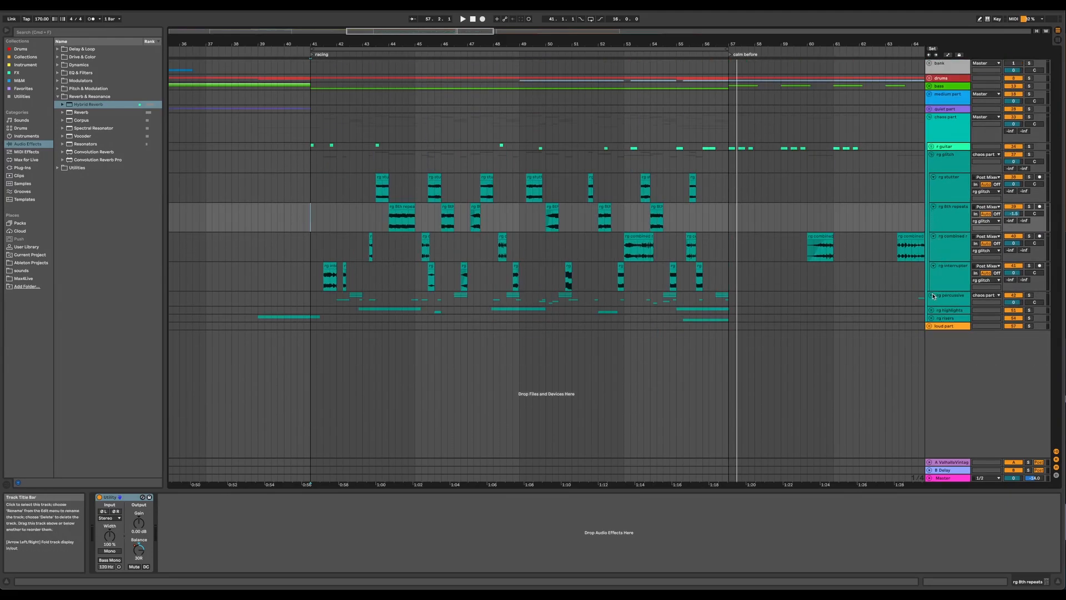
click(932, 155)
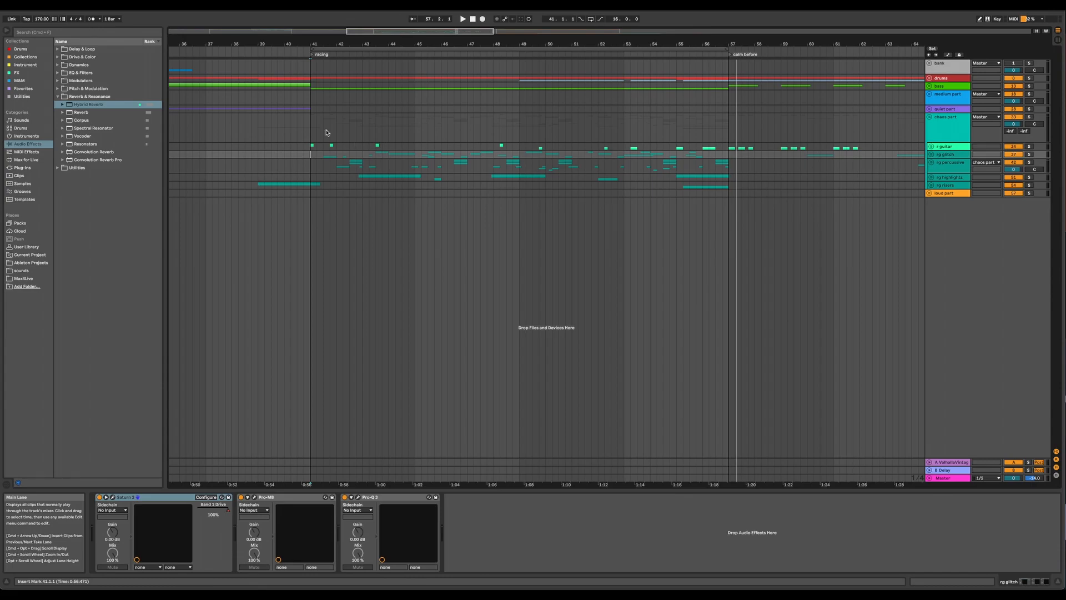